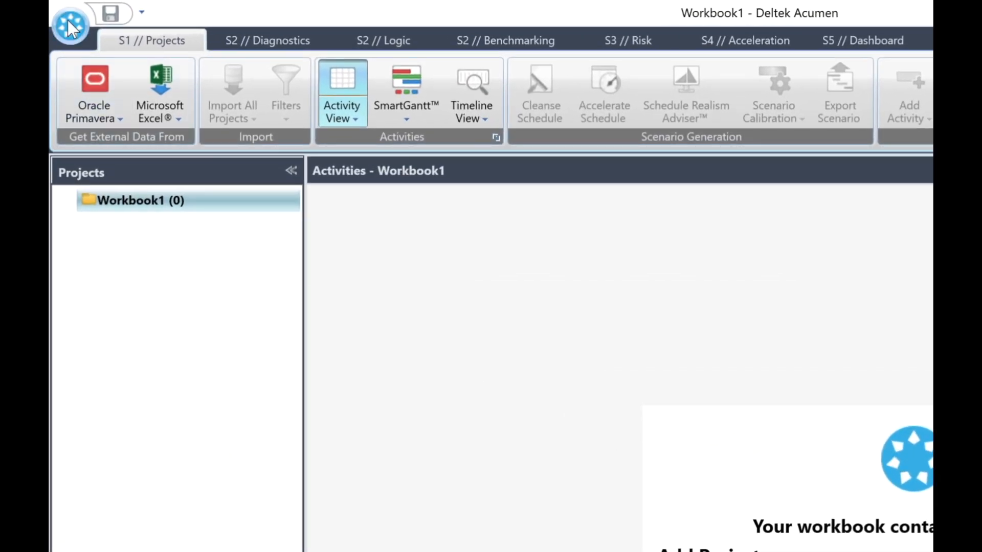
# Step: Open the MyRiskWorkbook.afw workbook and show the My Risk project in the S3 Risk stage
pyautogui.click(68, 20)
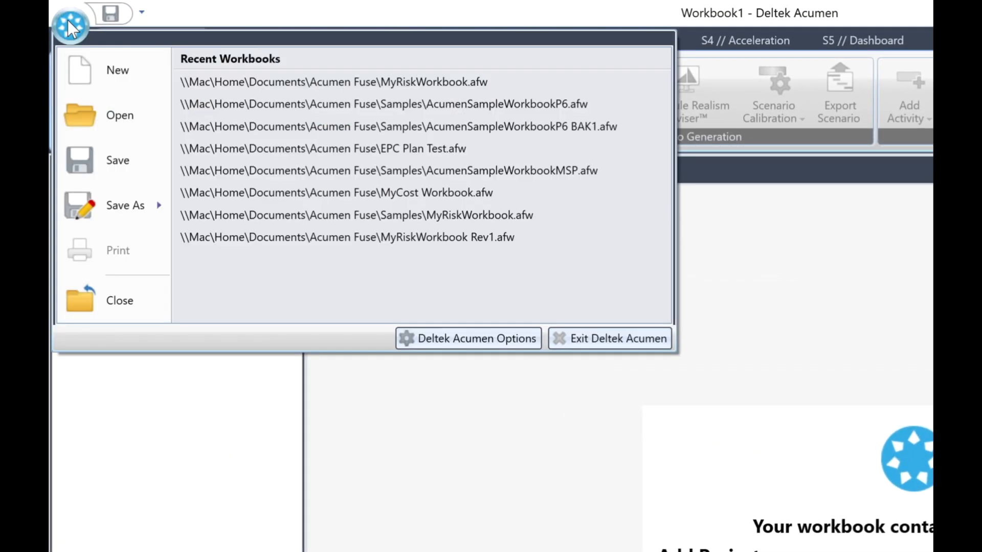
pyautogui.click(398, 81)
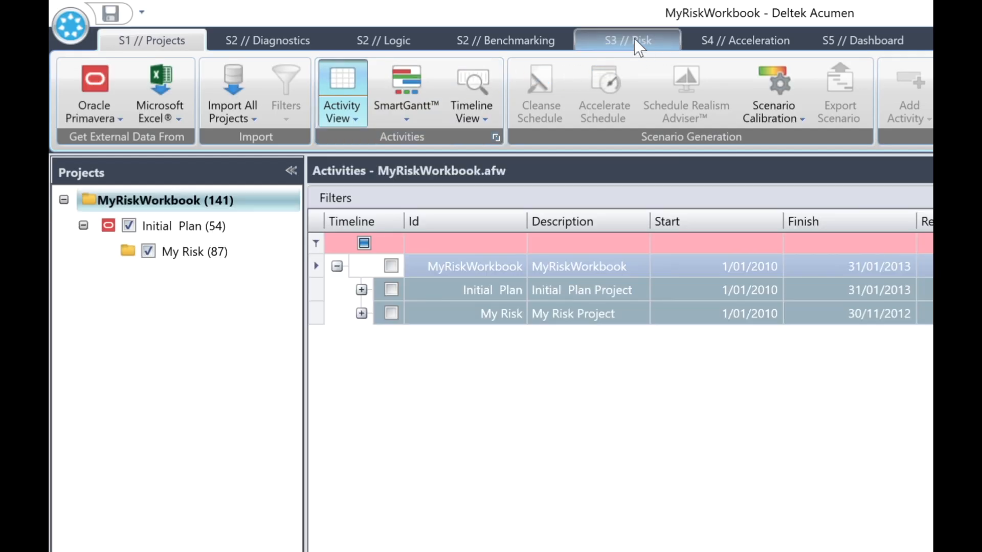
pyautogui.click(628, 41)
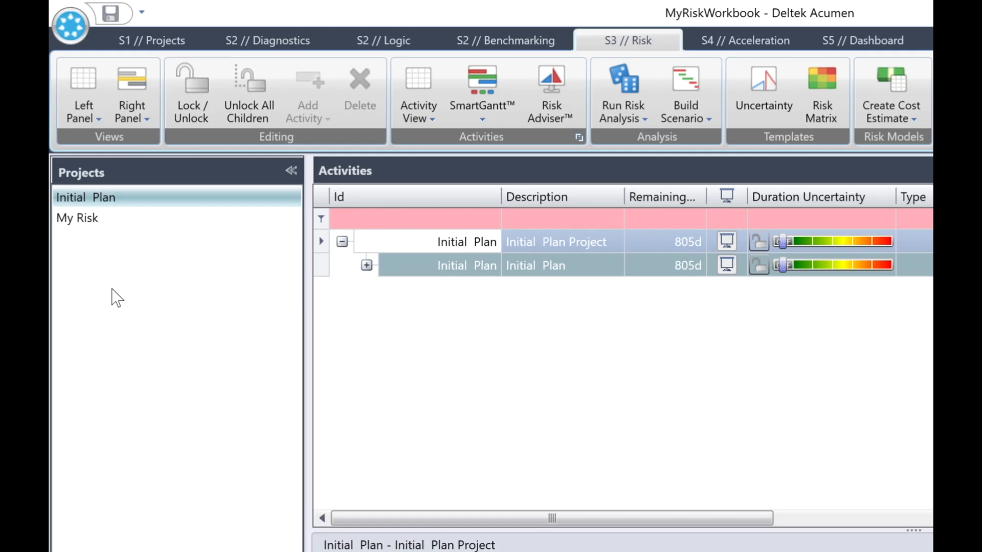
pyautogui.click(67, 213)
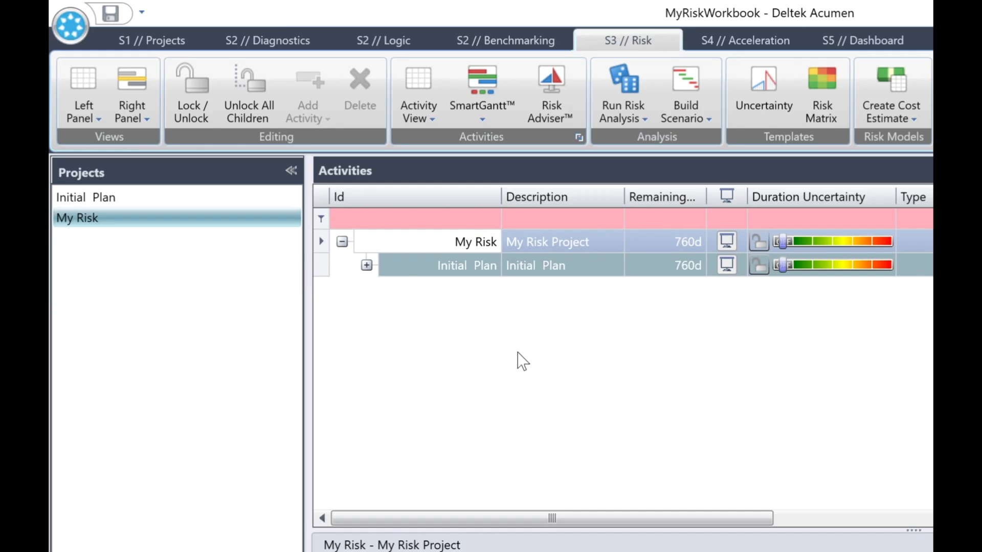
# Step: Set the grouping display level of the My Risk activities to 4
pyautogui.click(428, 119)
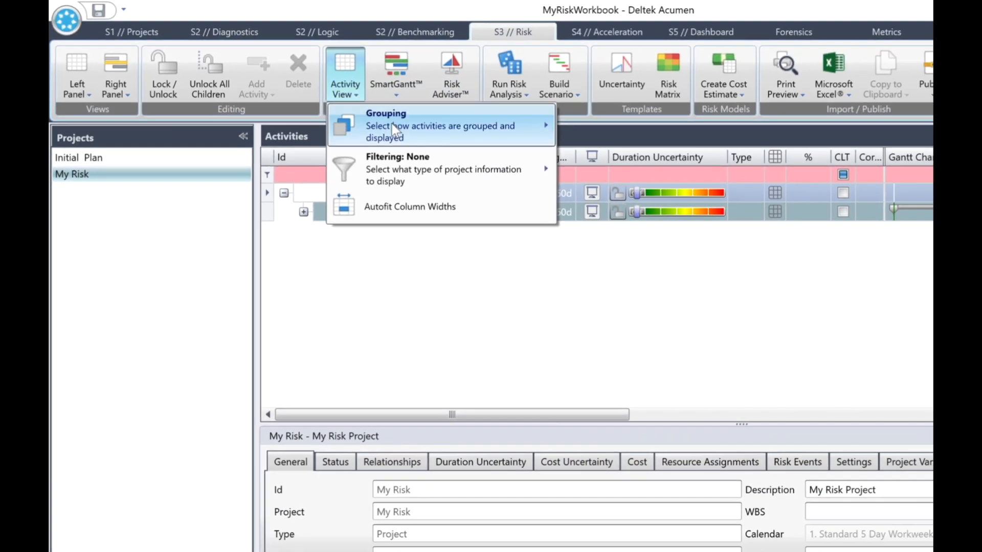
pyautogui.moveTo(394, 124)
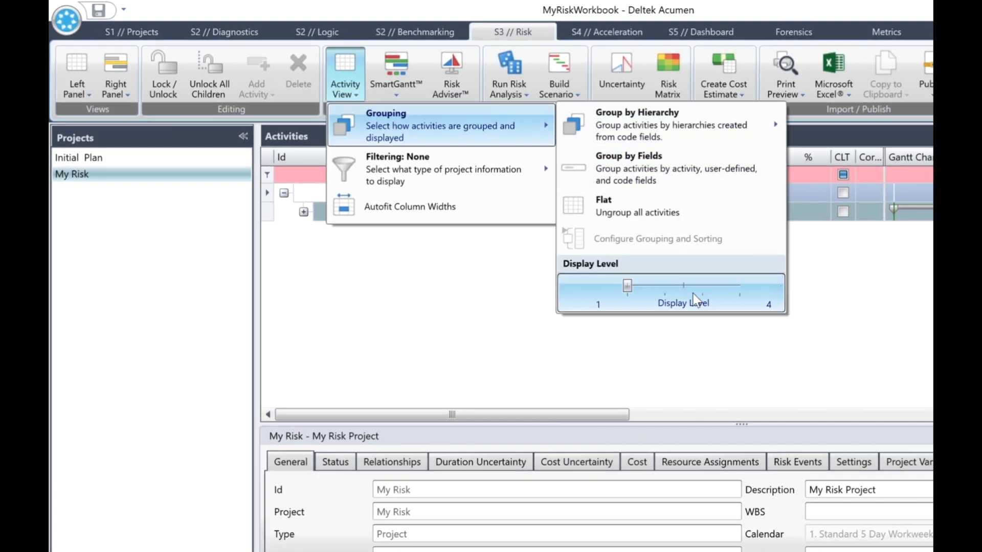
pyautogui.click(738, 290)
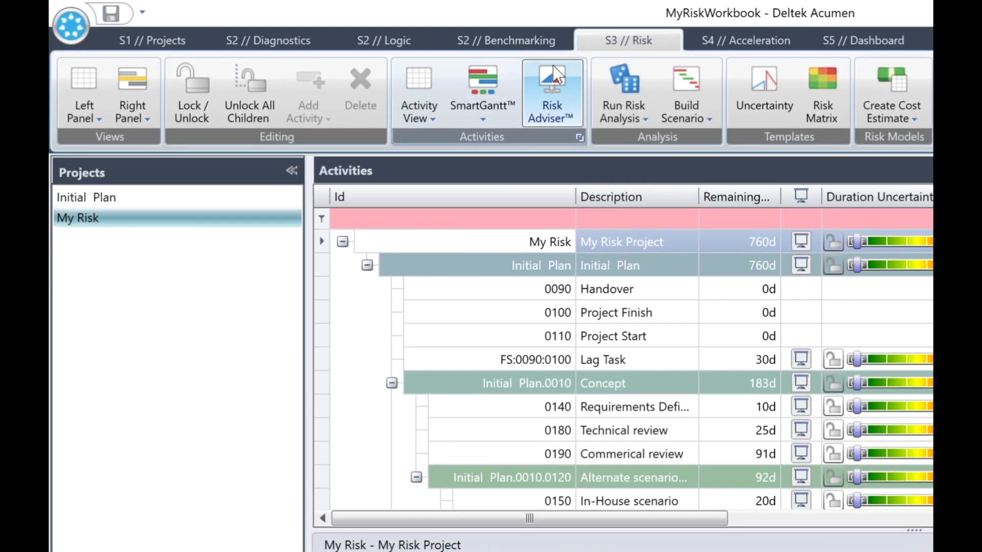
# Step: Open the Risk Adviser for My Risk and examine the suggestion thresholds of its Schedule Quality, Historical Performance, Metric and Field modes
pyautogui.click(552, 71)
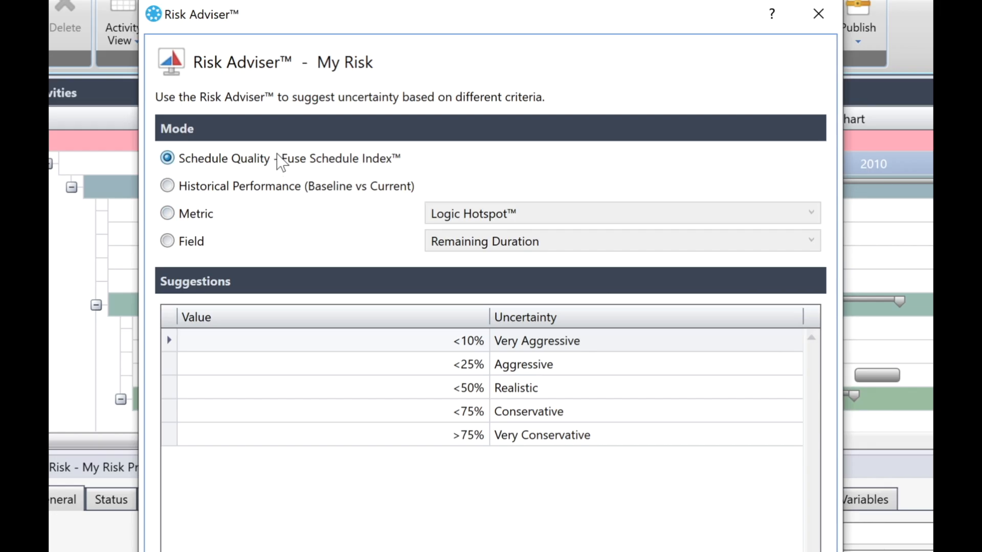
pyautogui.click(232, 161)
pyautogui.click(172, 187)
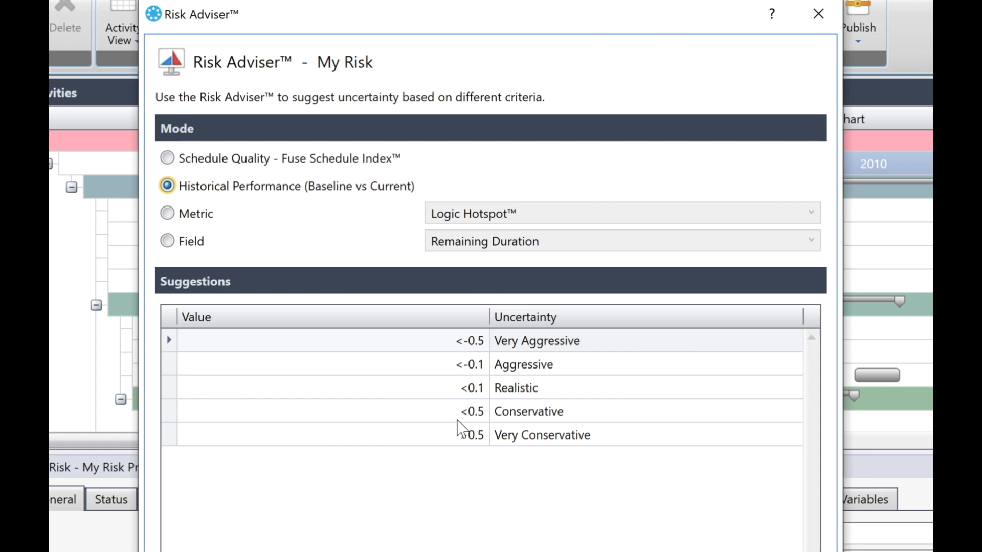
pyautogui.click(171, 213)
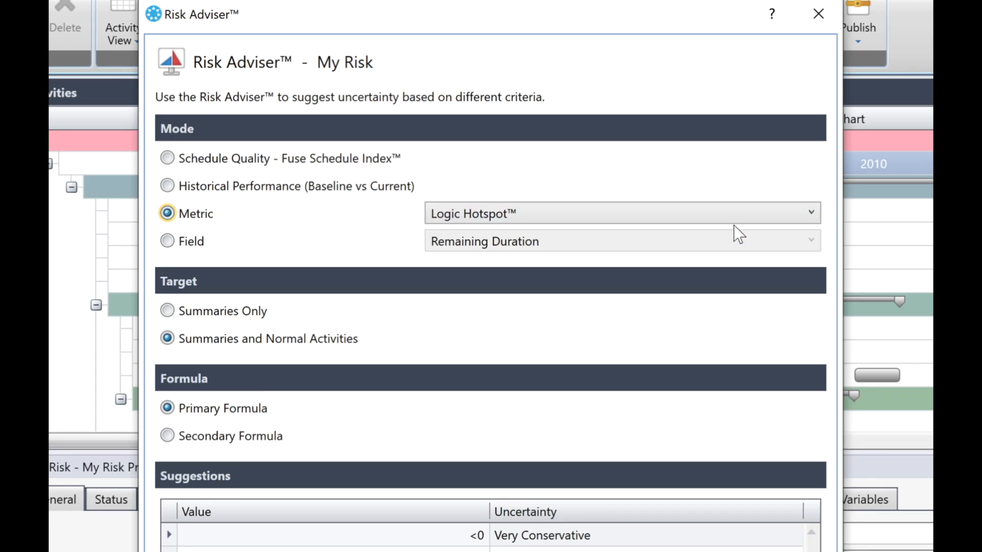
pyautogui.click(814, 218)
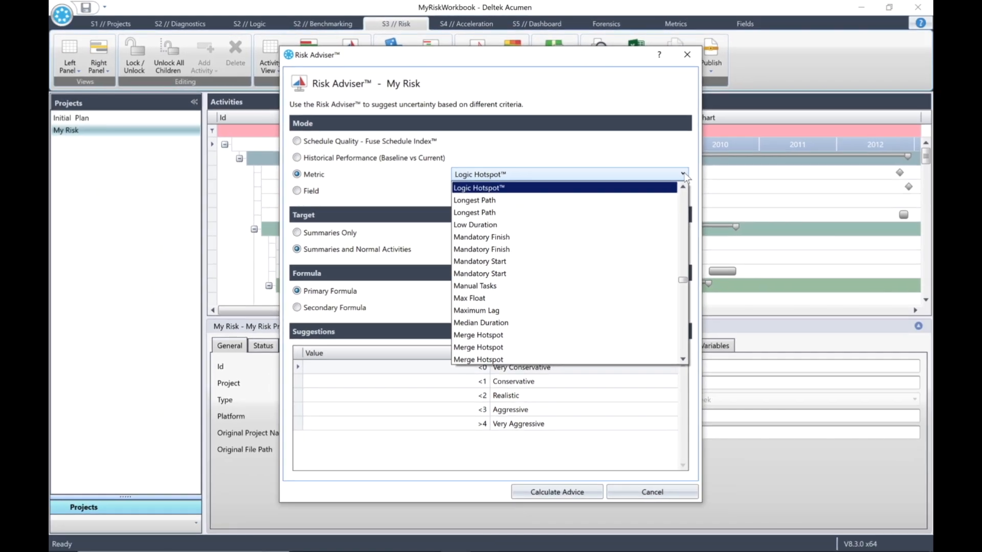
pyautogui.click(684, 175)
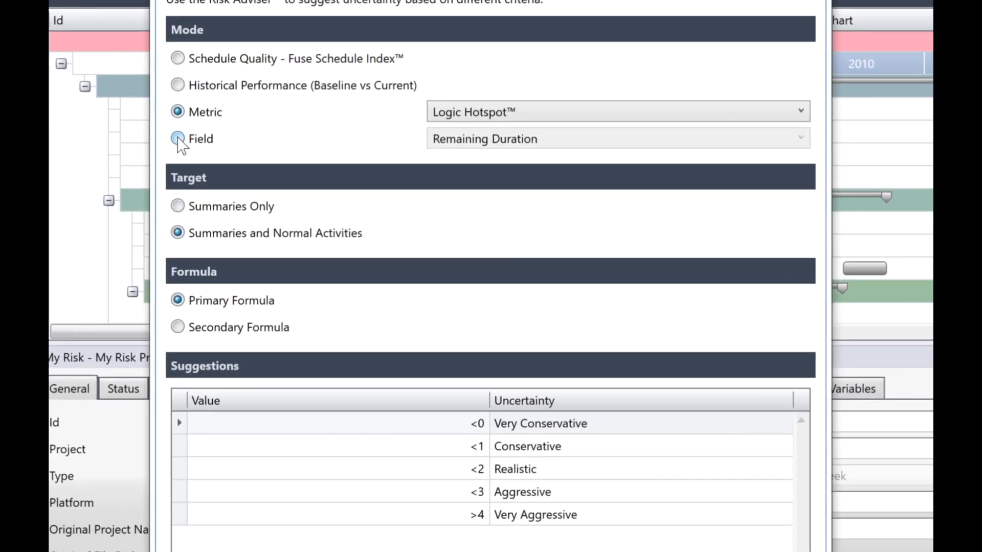
pyautogui.click(177, 139)
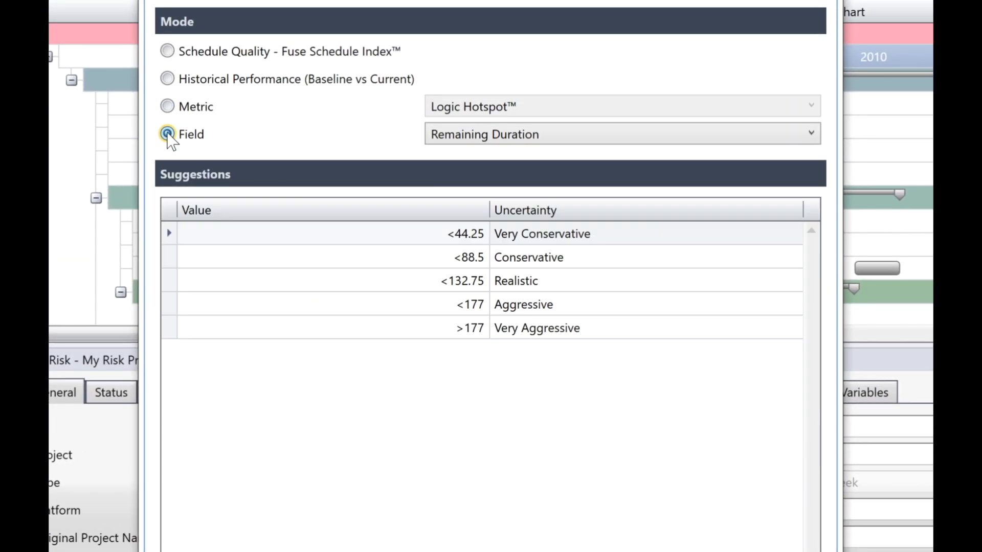
pyautogui.click(812, 132)
pyautogui.click(812, 132)
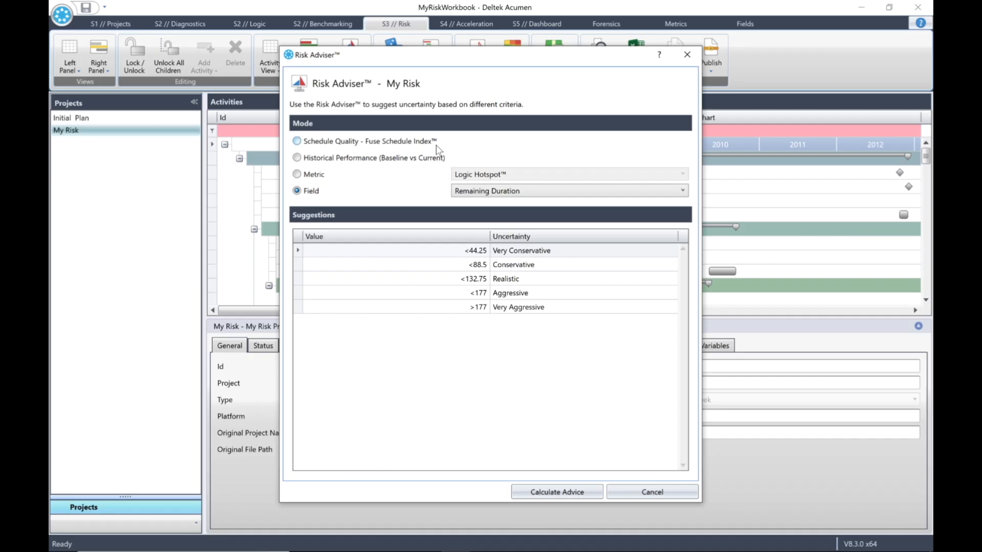
# Step: Calculate the uncertainty advice for My Risk using the Schedule Quality - Fuse Schedule Index mode
pyautogui.click(297, 142)
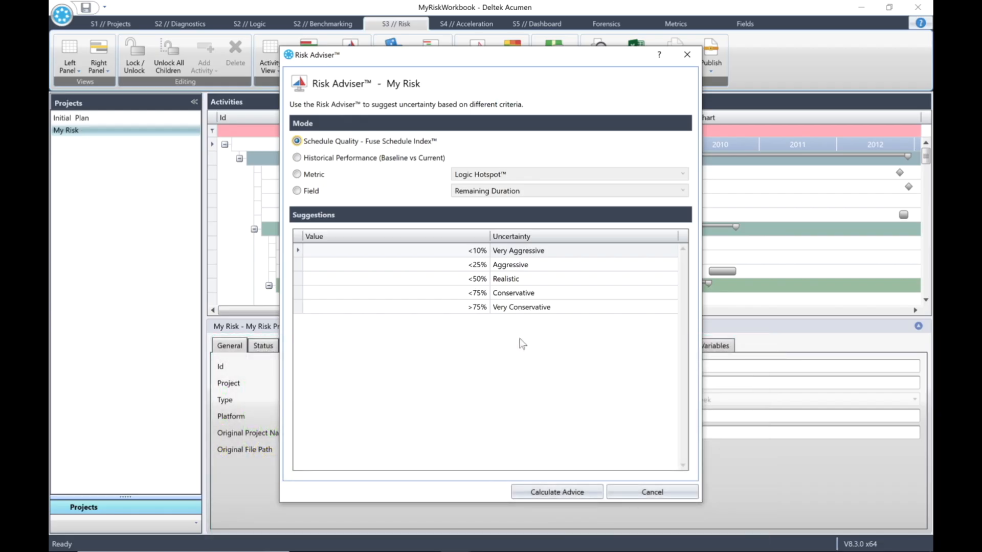
pyautogui.click(565, 496)
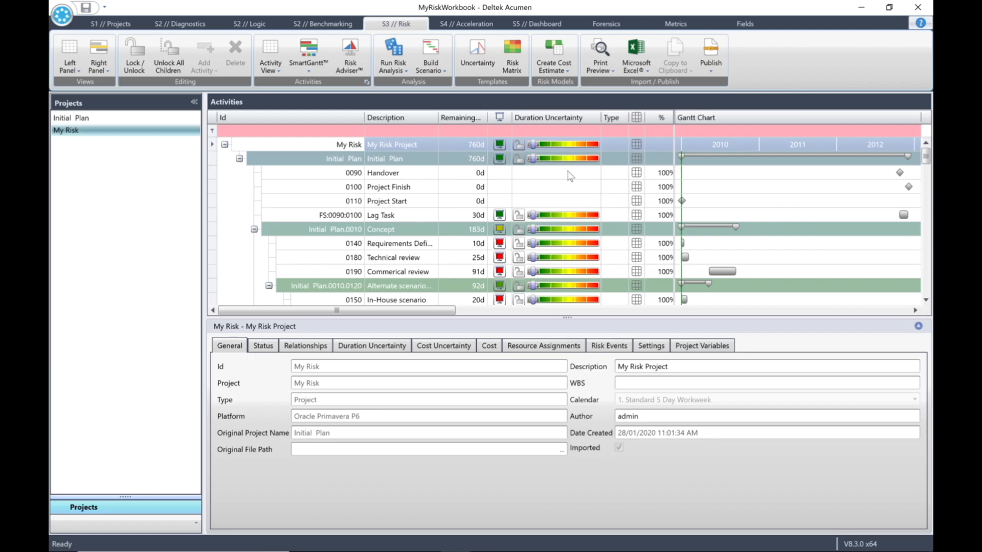
# Step: Check which suggestion assignment options are offered for the Concept summary and for the Requirements Definition activity
pyautogui.click(500, 230)
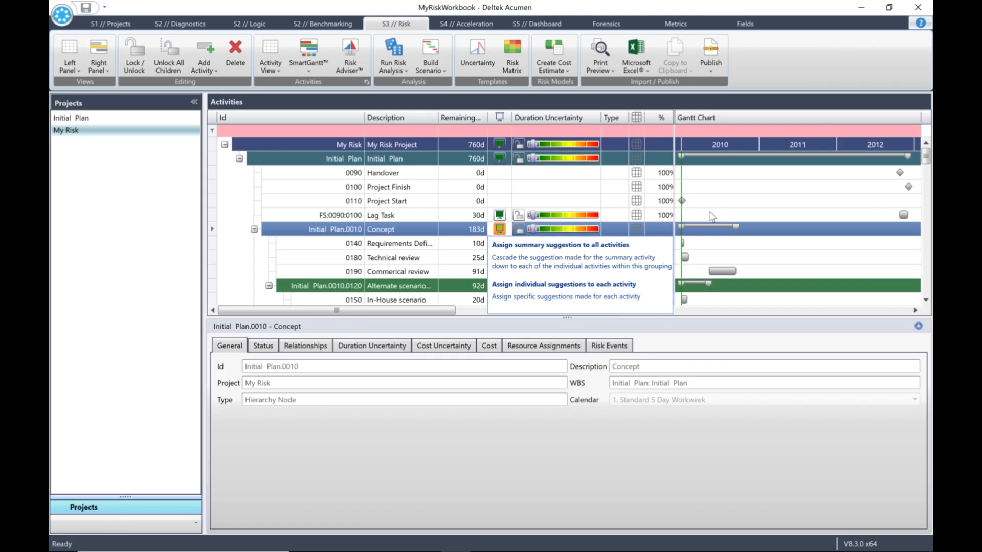
pyautogui.click(445, 243)
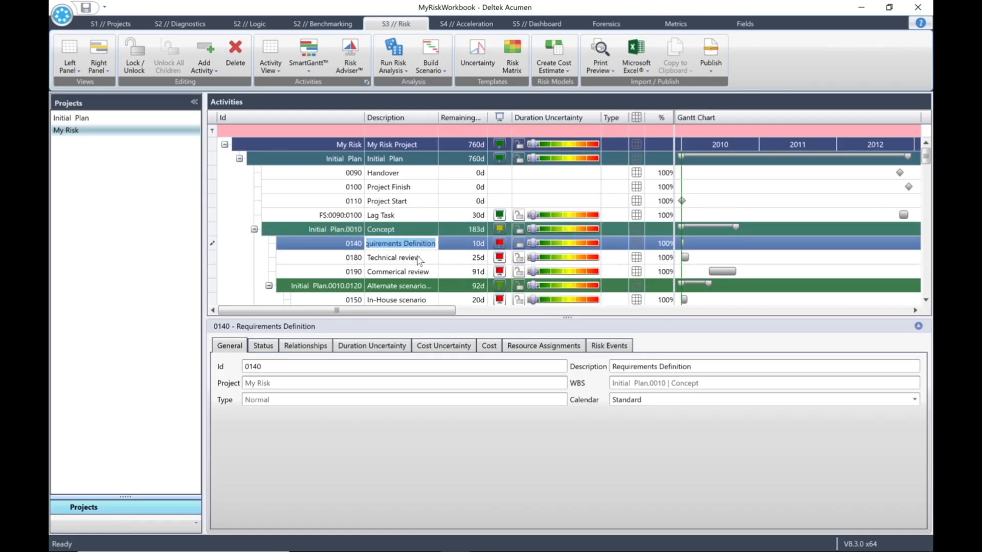
pyautogui.click(443, 252)
pyautogui.click(501, 247)
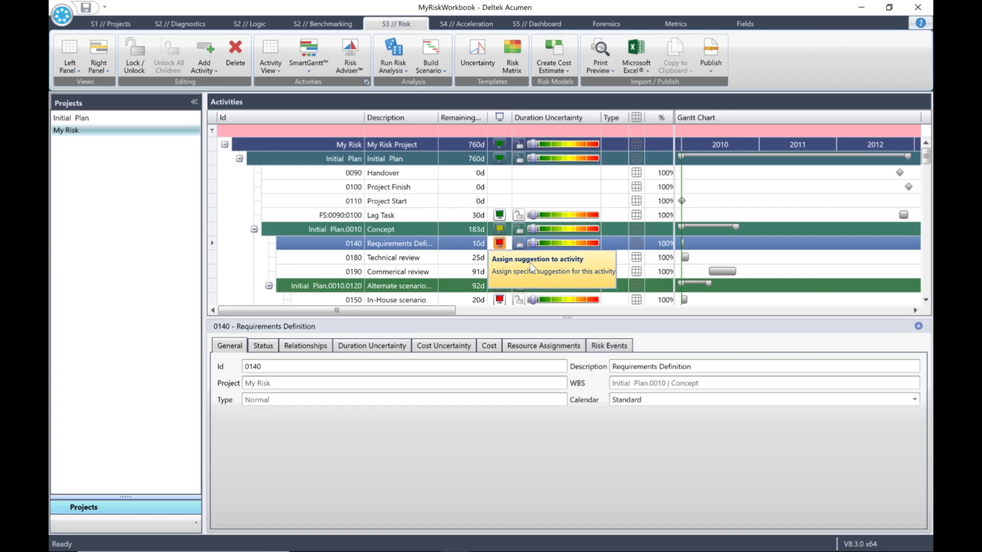
pyautogui.click(805, 261)
# Step: Collapse the activity details and assign individual suggestions to each activity in the Procurement grouping
pyautogui.click(919, 327)
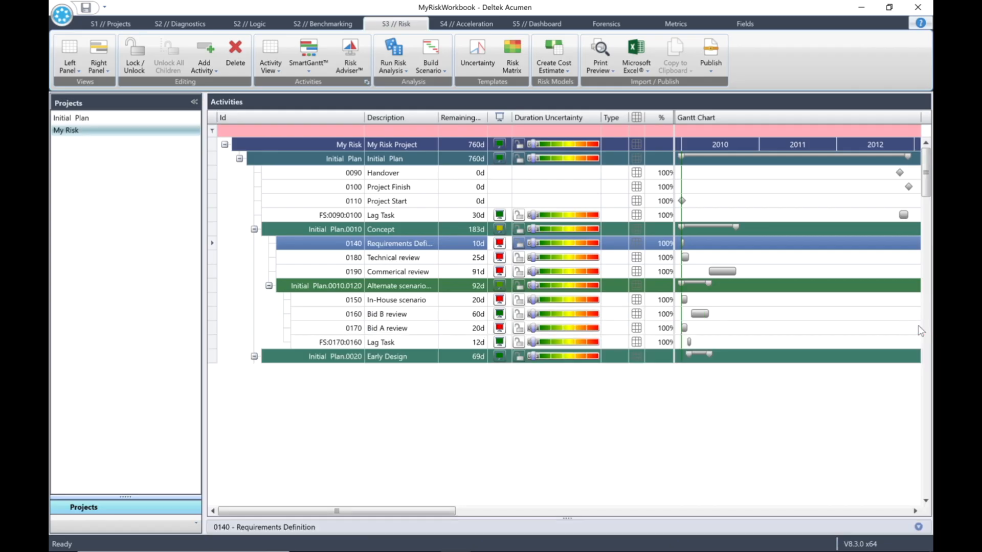
pyautogui.scroll(-10, 875, 350)
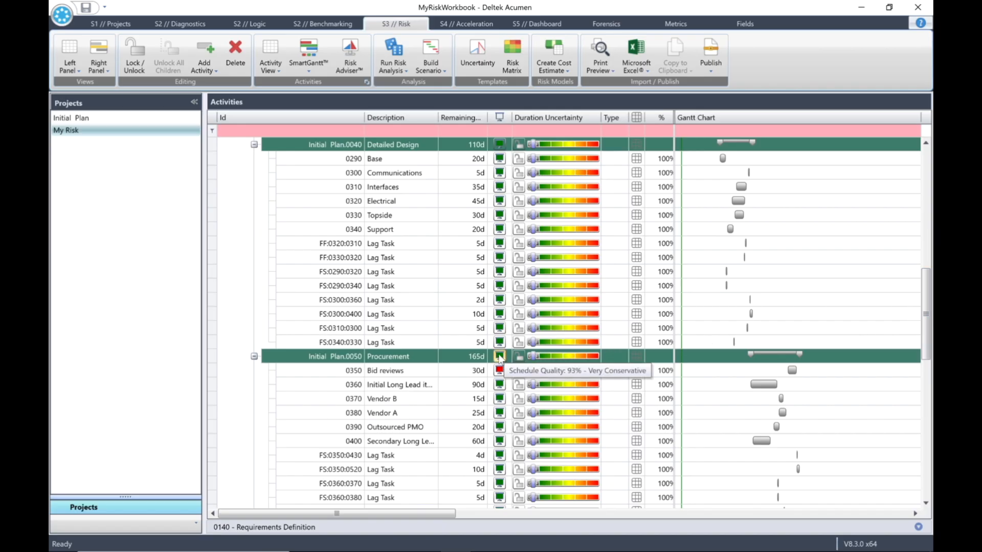
pyautogui.click(500, 358)
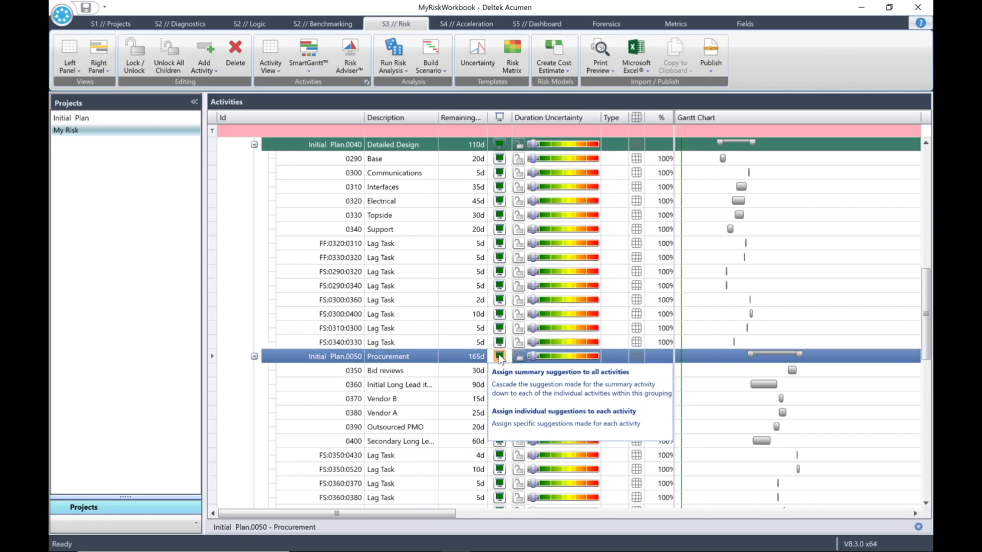
pyautogui.click(561, 422)
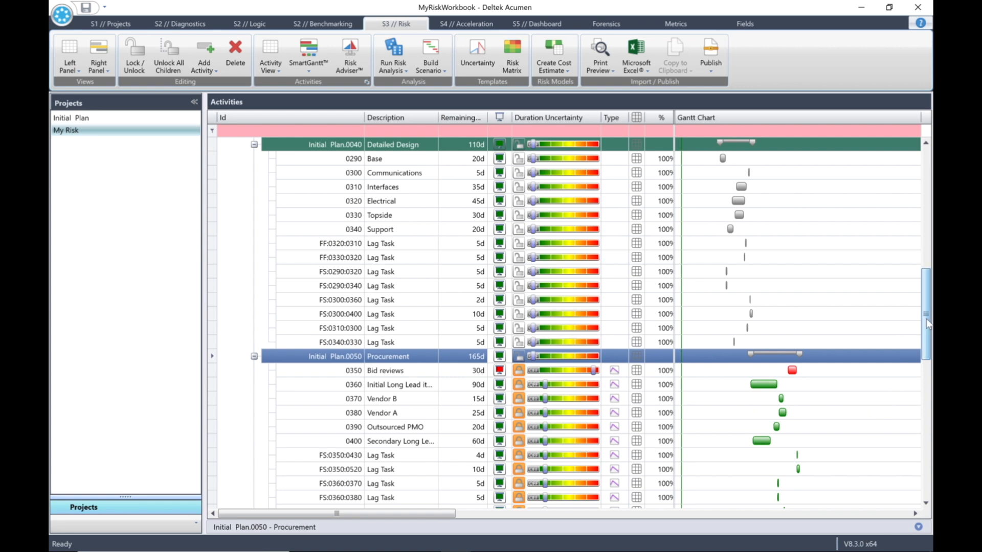
# Step: Review the minimum, most likely and maximum durations and percentages of the Procurement activities
pyautogui.moveTo(926, 323); pyautogui.dragTo(925, 362)
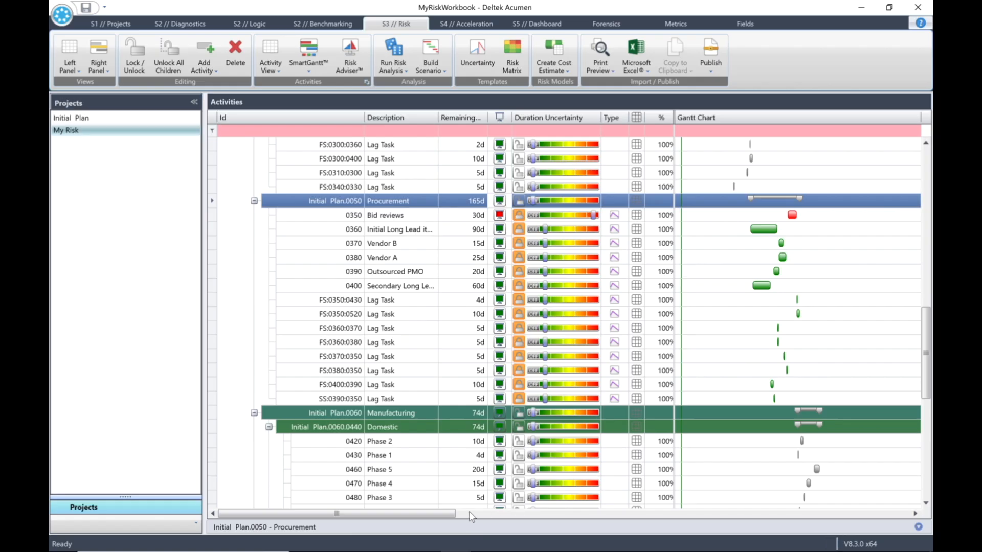
pyautogui.moveTo(417, 508); pyautogui.dragTo(825, 523)
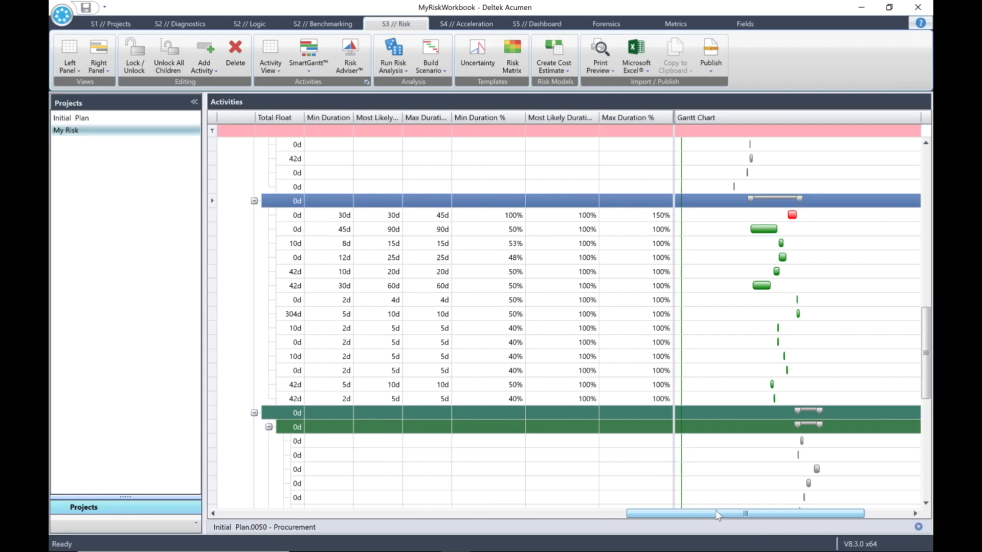
pyautogui.moveTo(716, 510); pyautogui.dragTo(217, 493)
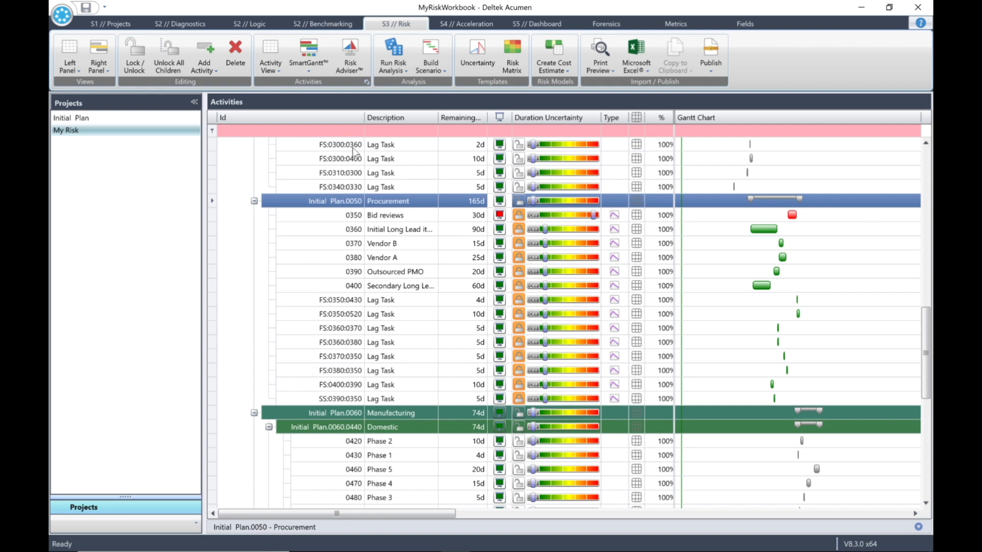
# Step: Recalculate the Risk Adviser advice by the Remaining Duration field and assign individual suggestions to each Procurement activity
pyautogui.click(347, 64)
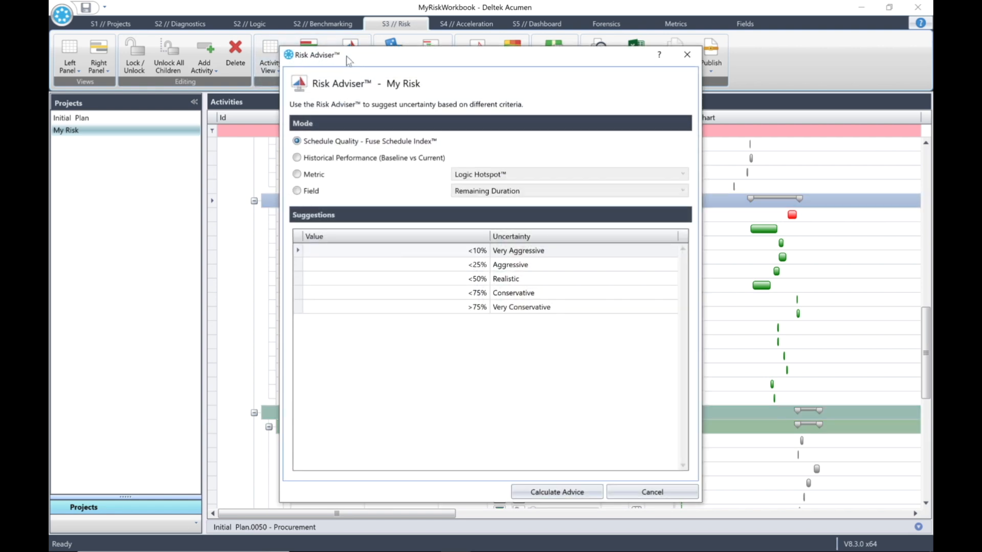
pyautogui.click(297, 191)
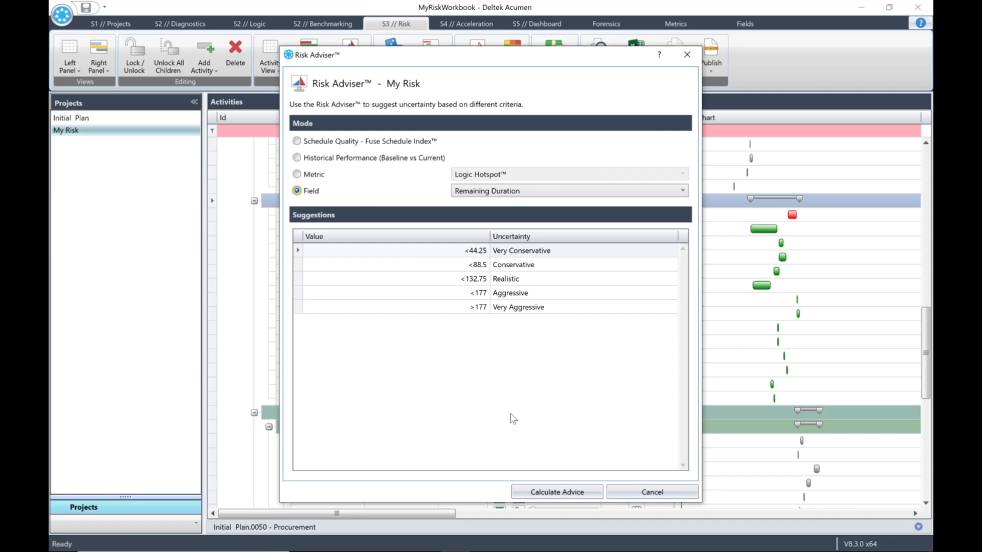
pyautogui.click(574, 490)
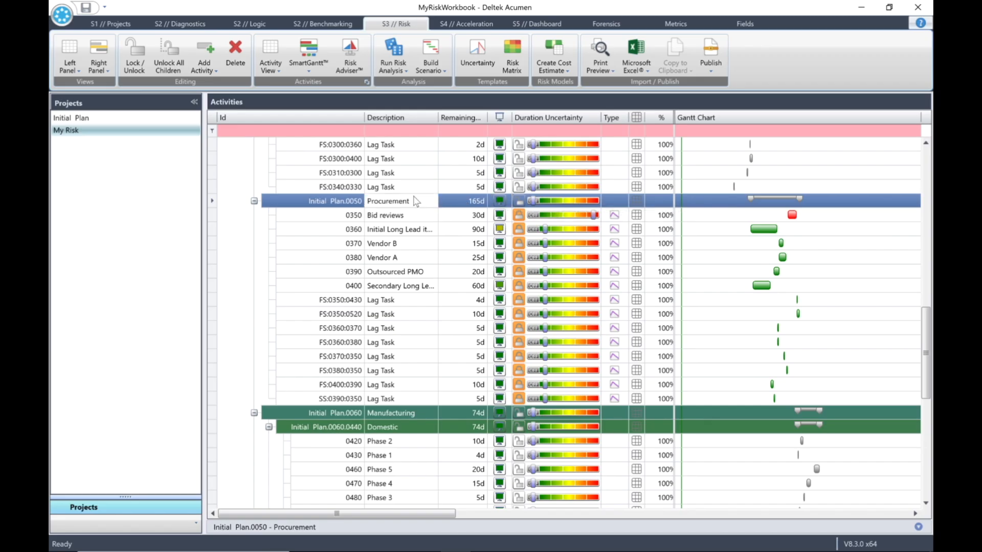
pyautogui.click(499, 201)
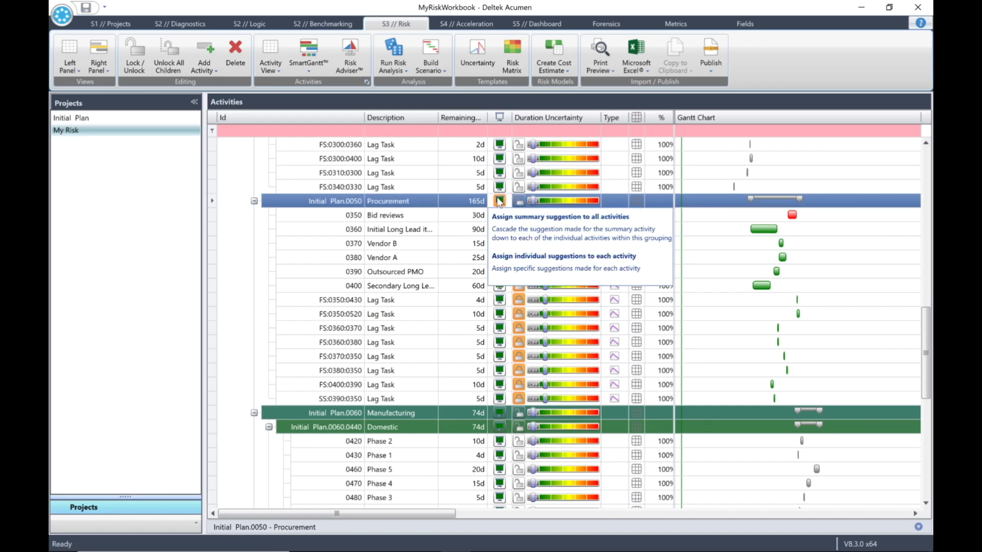
pyautogui.click(550, 259)
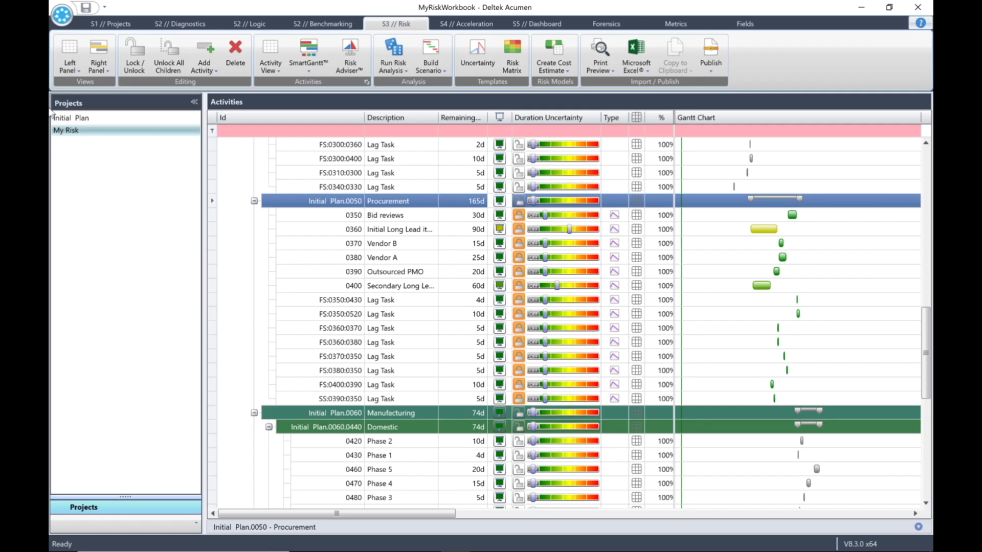
# Step: Close the current workbook and reopen MyRiskWorkbook.afw from the recent workbooks
pyautogui.click(61, 15)
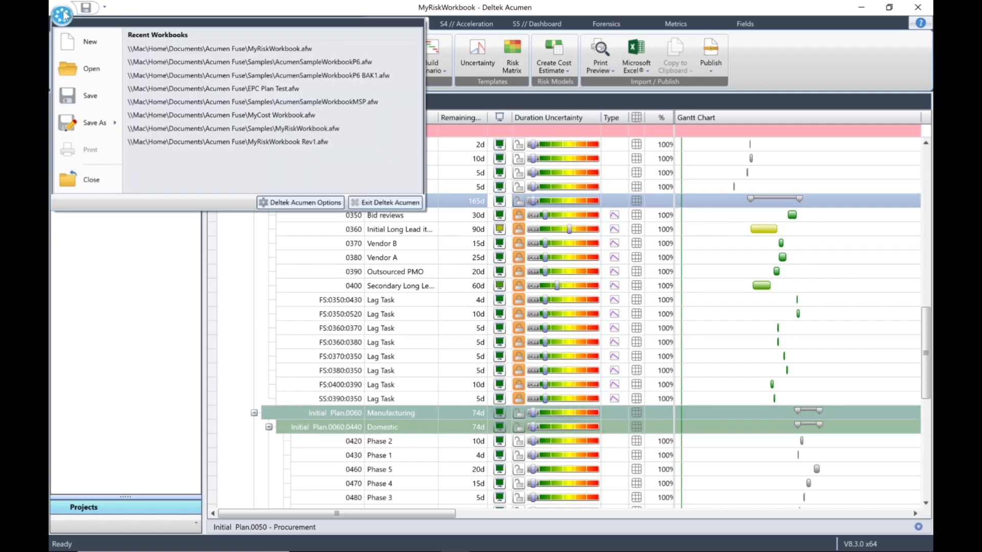
pyautogui.click(91, 180)
pyautogui.click(527, 295)
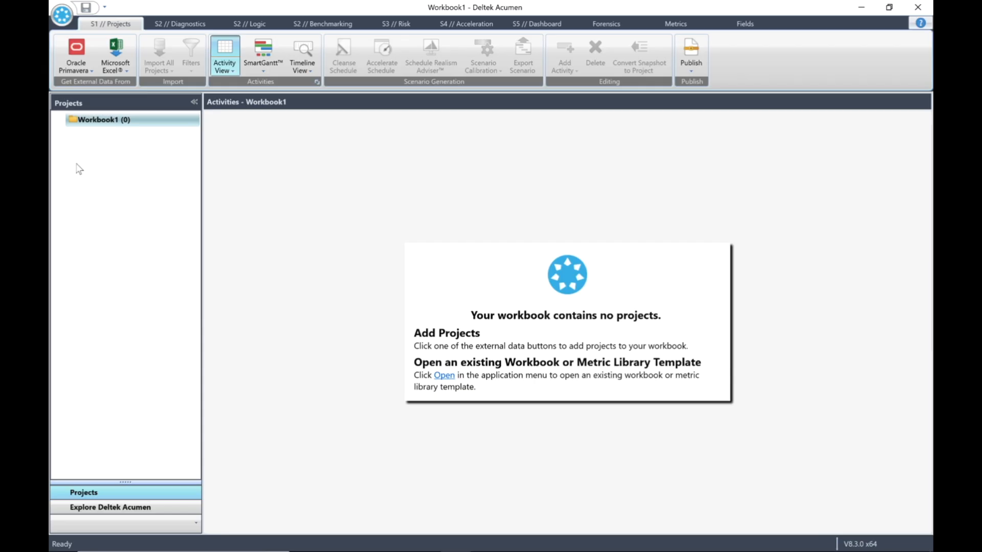
pyautogui.click(63, 16)
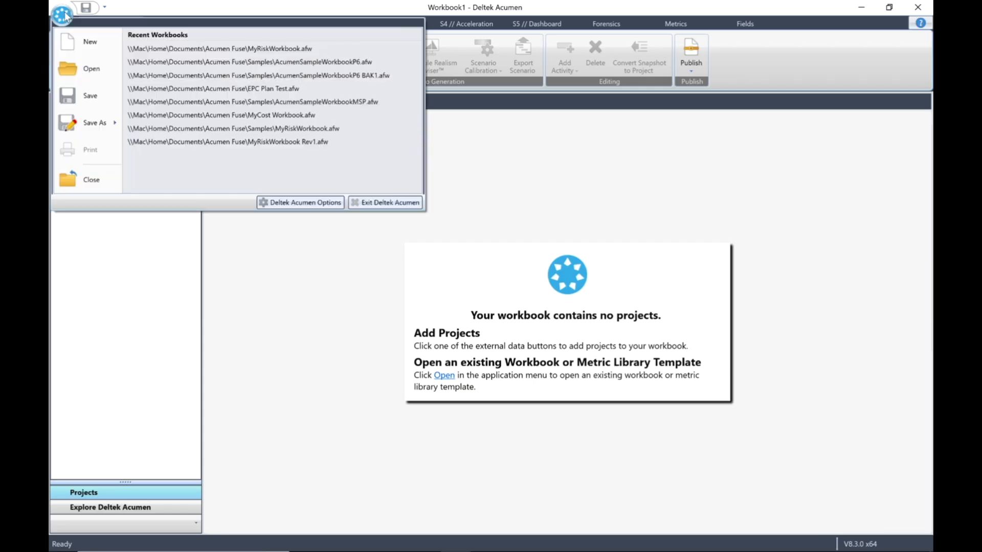
pyautogui.click(280, 49)
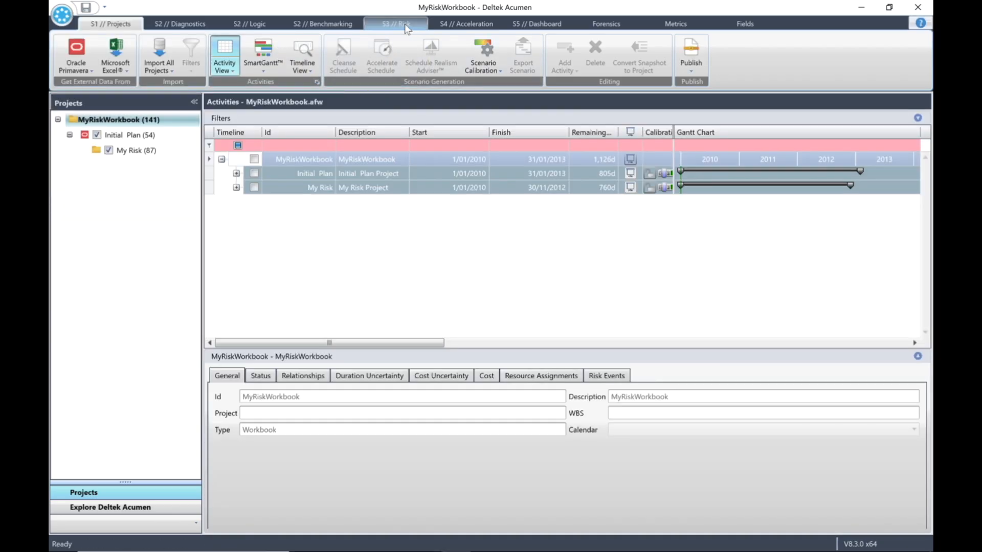
# Step: Show the My Risk project in the risk view, expand its activities to display level 4 and collapse the activity details
pyautogui.click(404, 23)
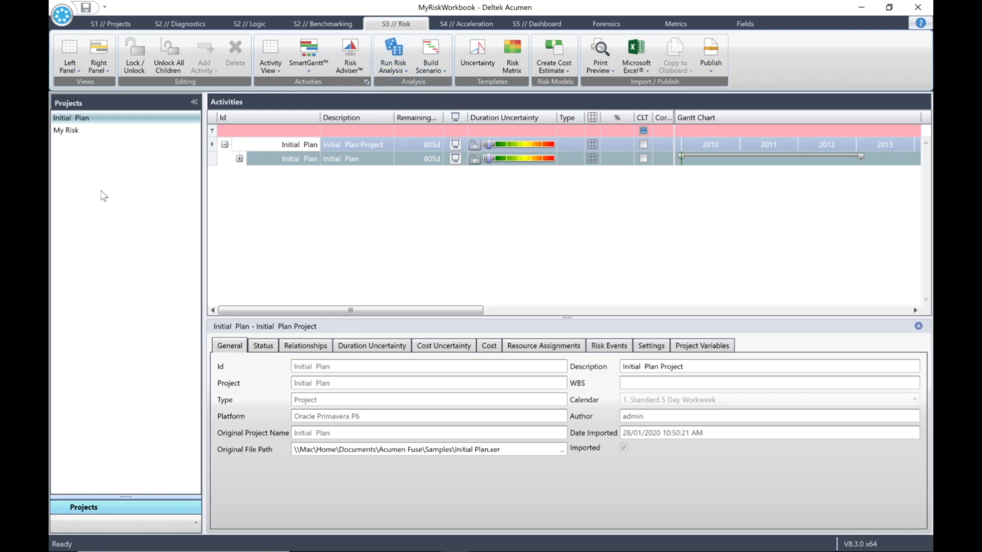
pyautogui.click(68, 131)
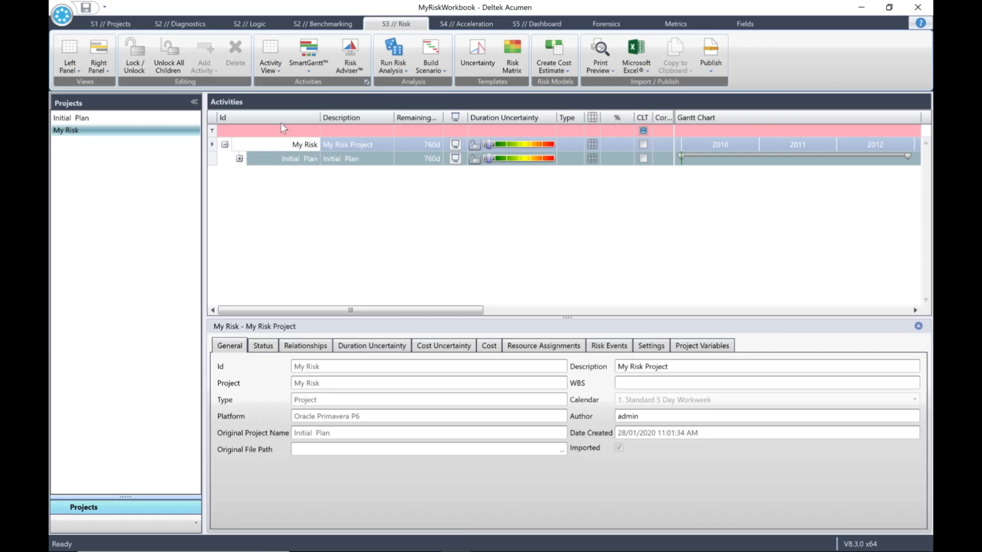
pyautogui.click(273, 71)
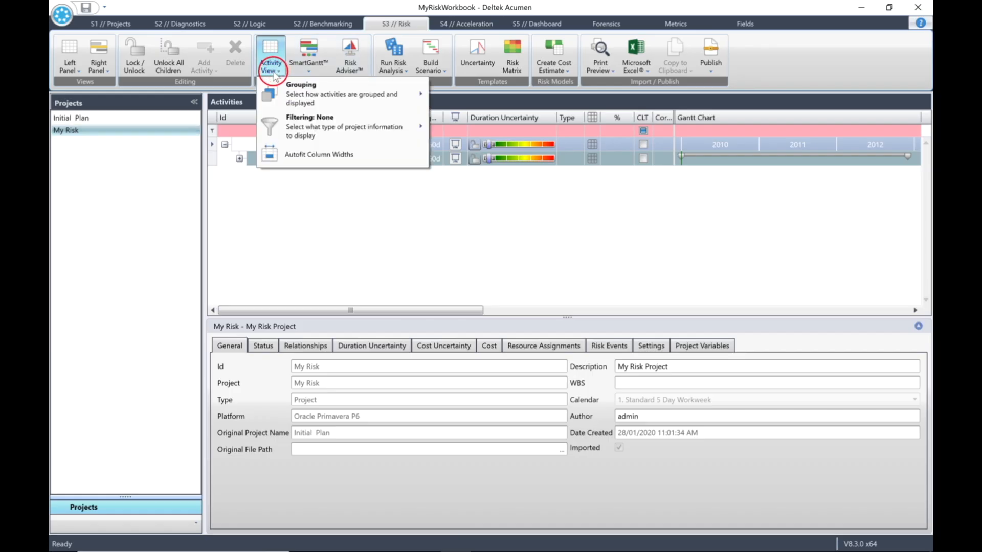
pyautogui.moveTo(389, 98)
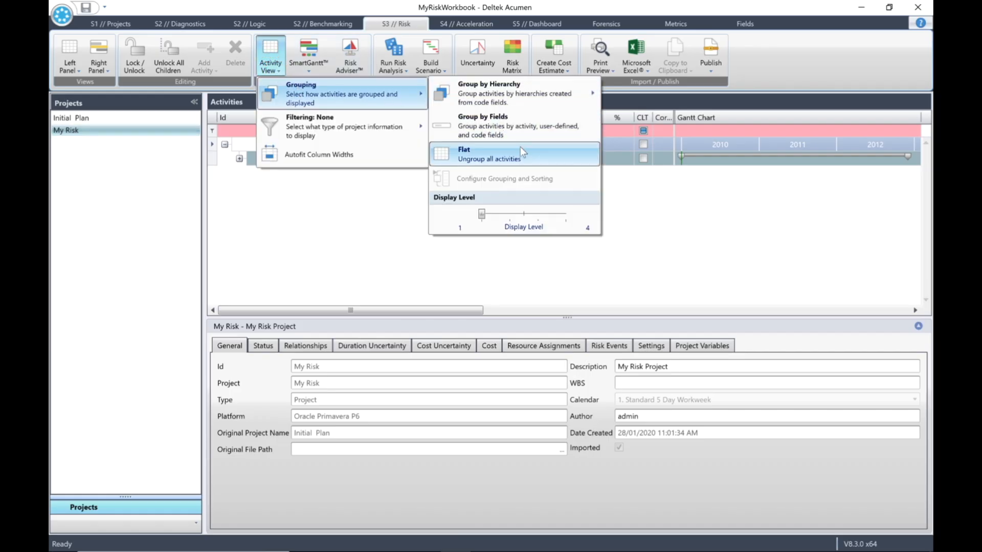
pyautogui.click(565, 220)
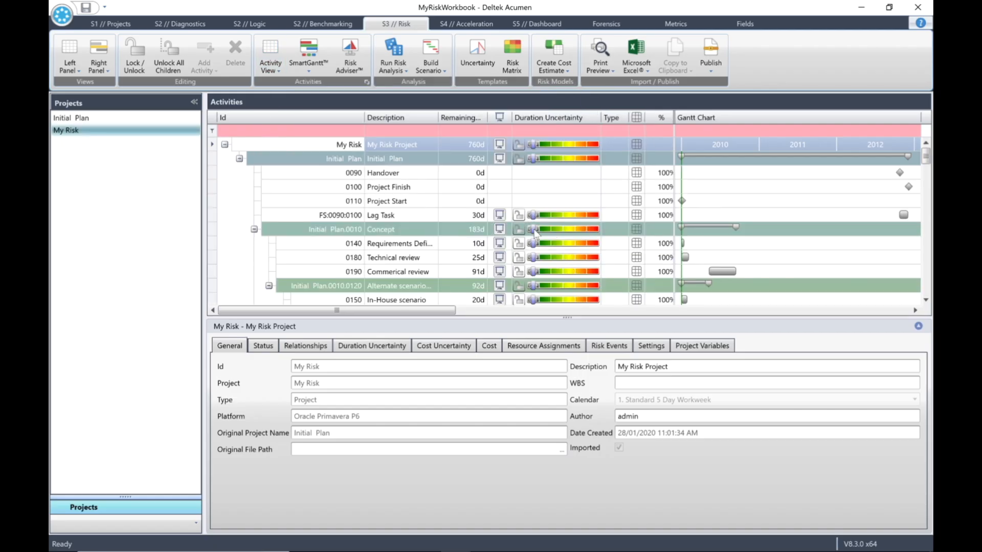
pyautogui.click(919, 326)
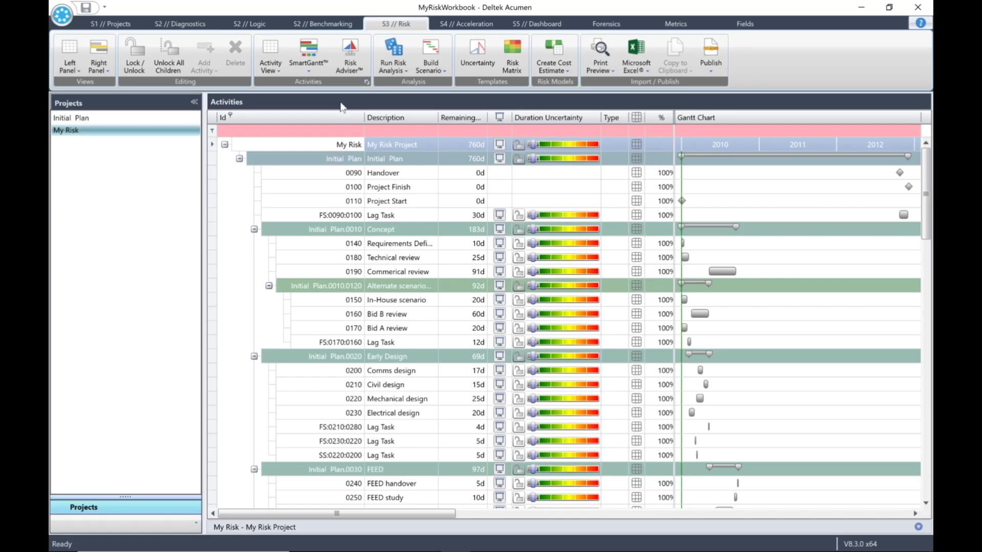
# Step: Start the Risk Adviser for My Risk and base its suggestions on the Remaining Duration field
pyautogui.click(348, 62)
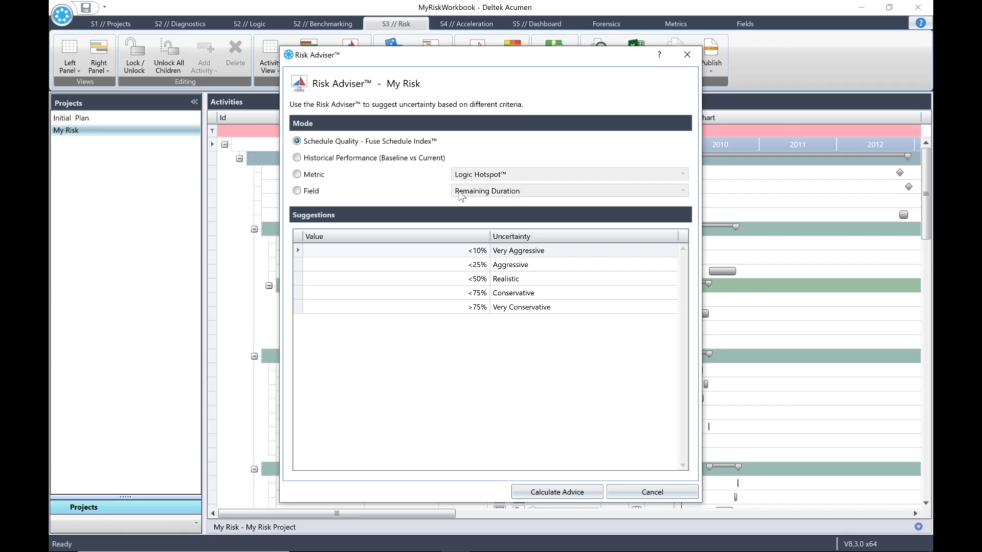
pyautogui.click(299, 192)
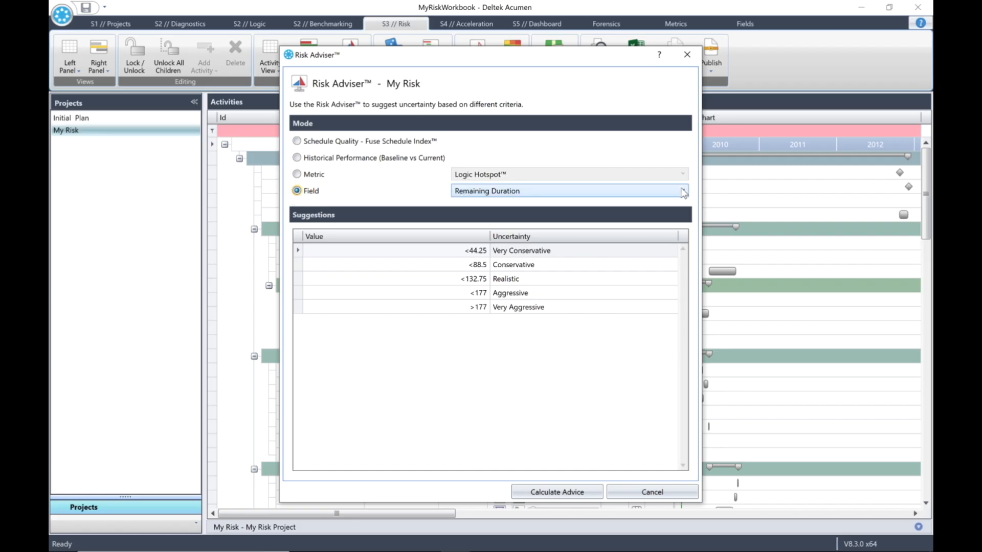
pyautogui.click(683, 191)
pyautogui.click(682, 191)
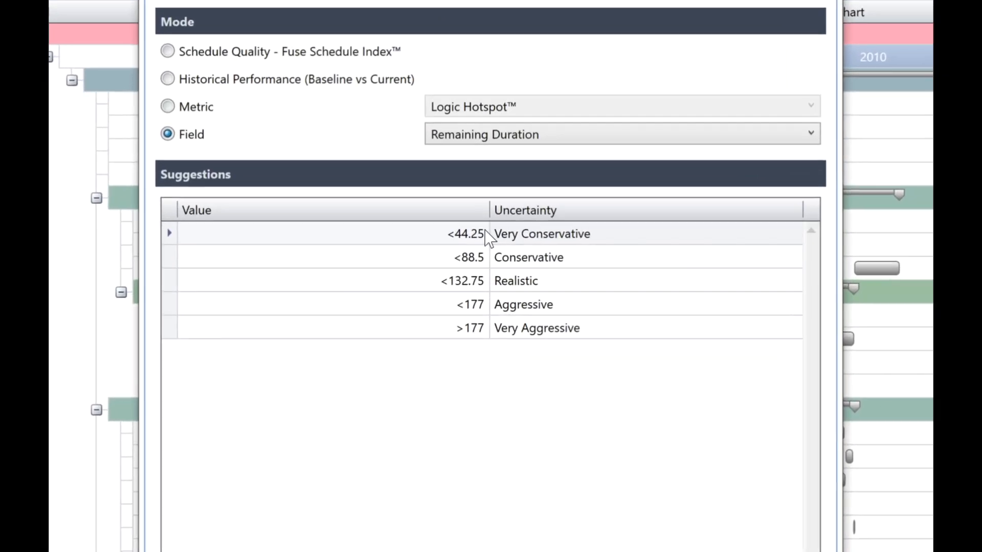
# Step: Set the suggestion thresholds to below 25 for Very Conservative and below 50 for Conservative
pyautogui.moveTo(467, 234)
pyautogui.mouseDown()
pyautogui.moveTo(436, 229)
pyautogui.moveTo(486, 235)
pyautogui.mouseUp()
pyautogui.doubleClick(486, 235)
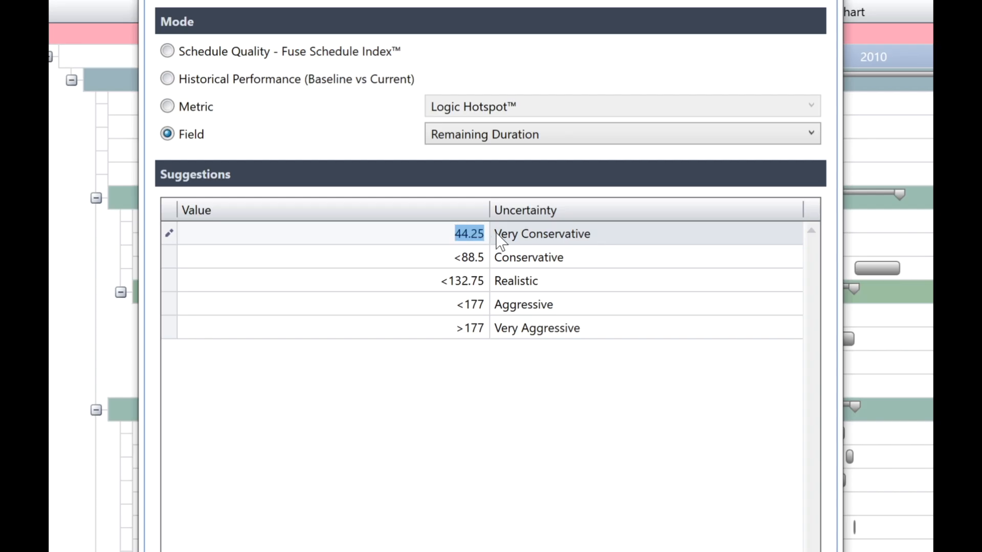
pyautogui.write('25.00')
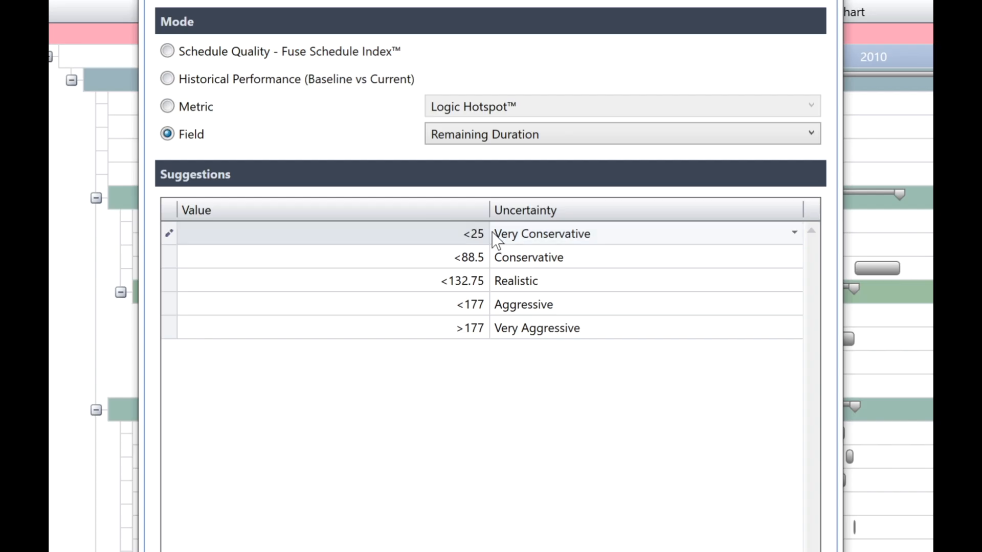
pyautogui.press('Tab')
pyautogui.doubleClick(460, 257)
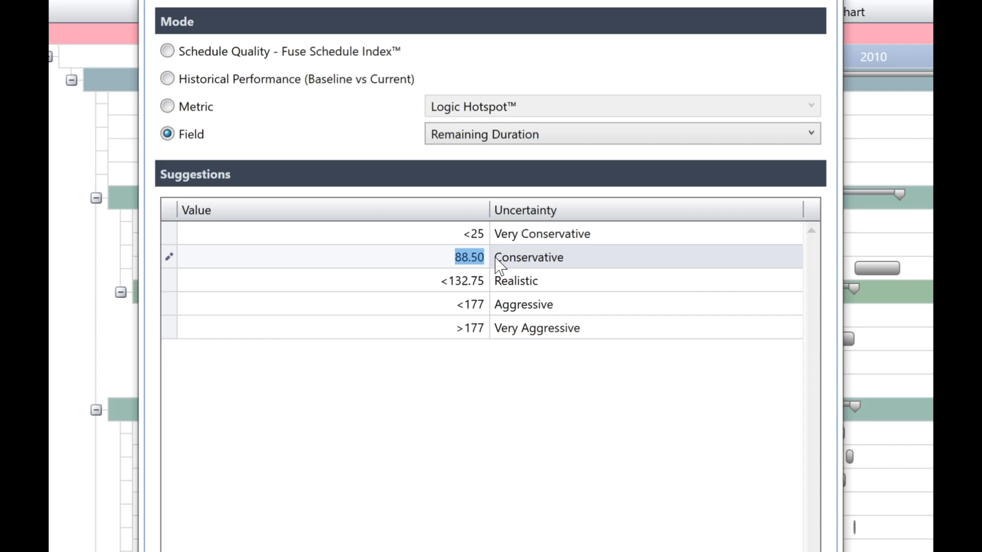
pyautogui.write('50.00')
pyautogui.press('Tab')
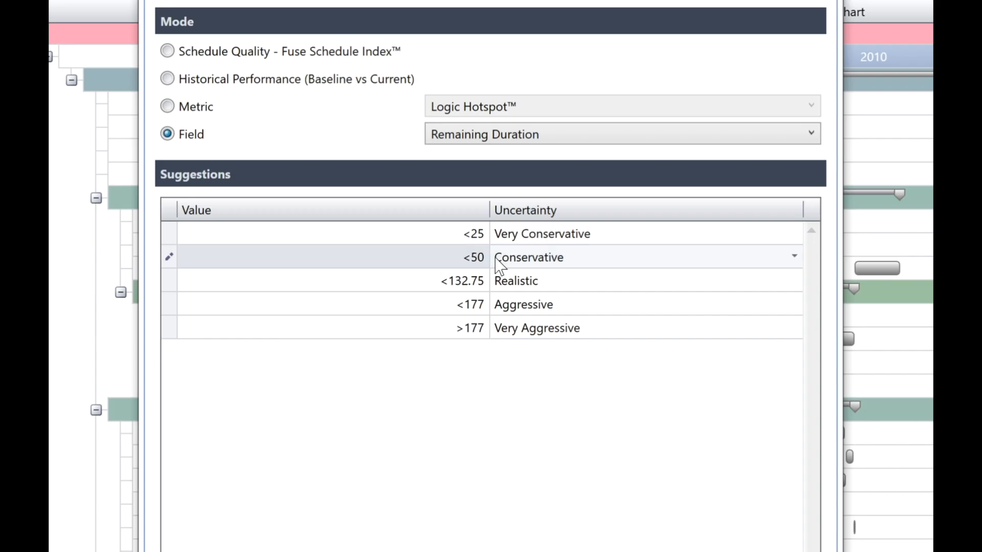
# Step: Set the suggestion thresholds to below 75 for Realistic and below 100 for Aggressive
pyautogui.click(445, 280)
pyautogui.doubleClick(473, 279)
pyautogui.write('75.00')
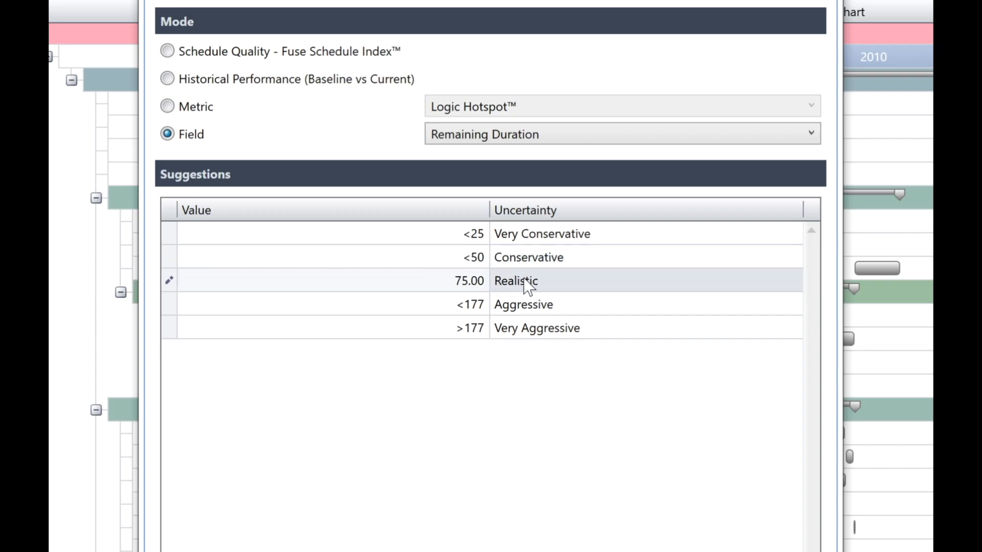
pyautogui.press('Tab')
pyautogui.doubleClick(448, 305)
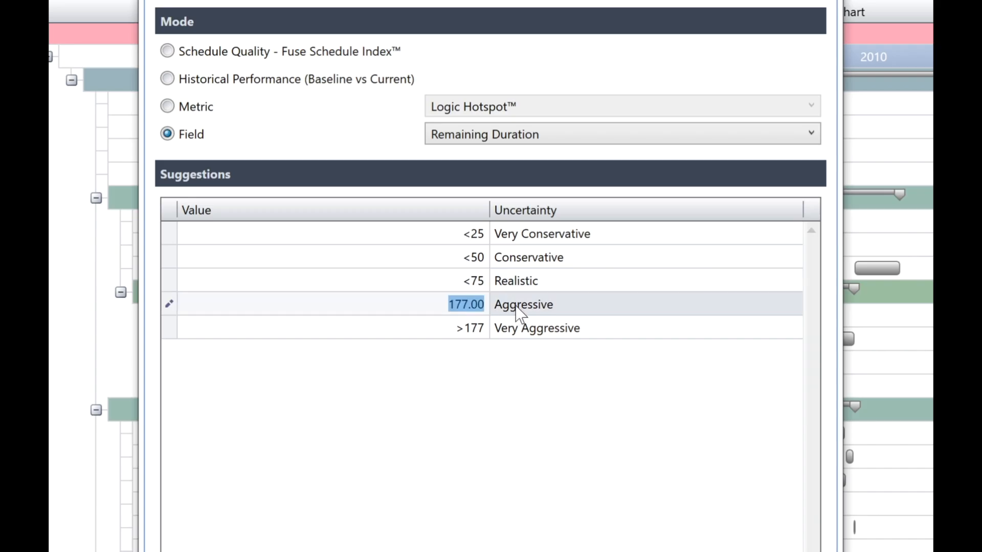
pyautogui.write('100')
pyautogui.press('Tab')
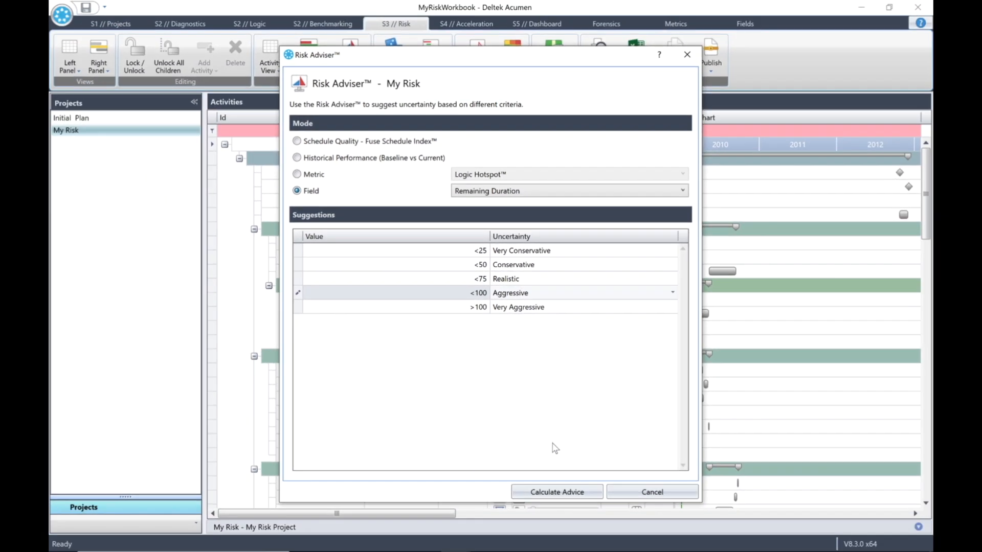
# Step: Calculate the advice and assign individual suggestions to each activity in the Initial Plan grouping
pyautogui.click(556, 492)
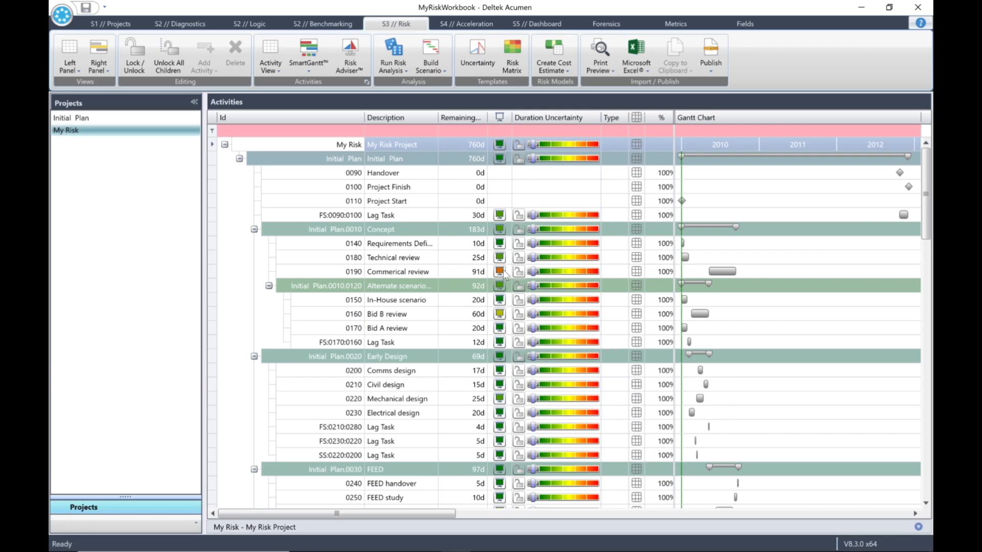
pyautogui.click(500, 160)
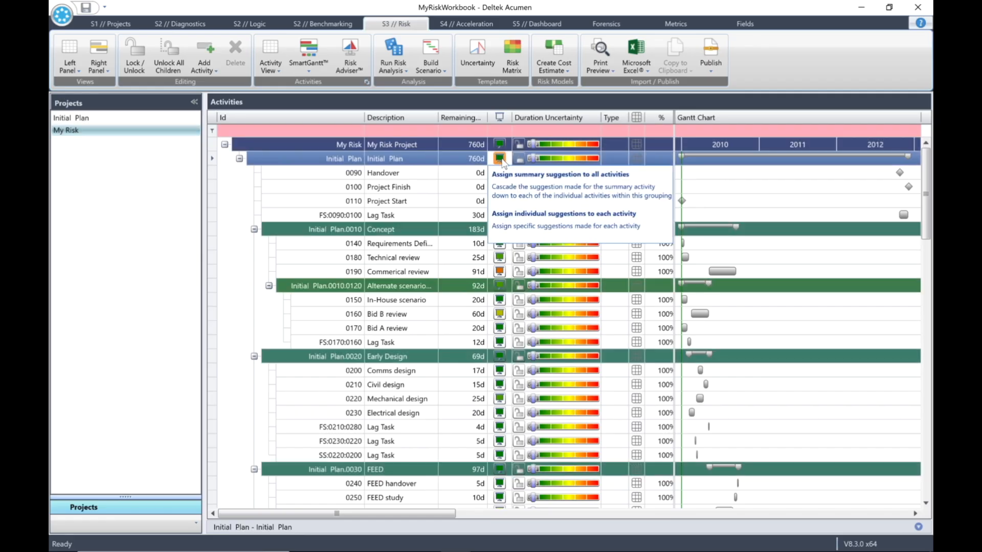
pyautogui.click(560, 222)
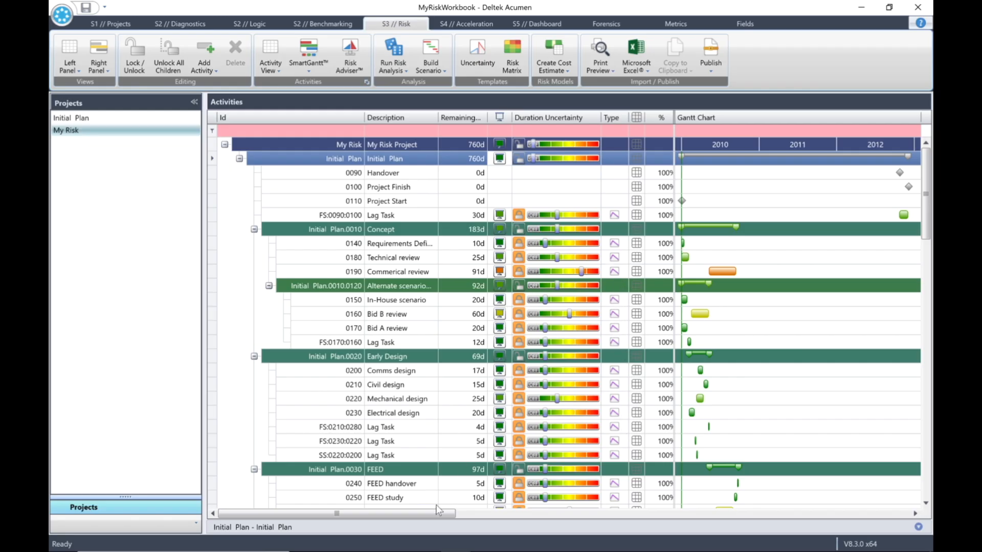
# Step: Review the assigned duration uncertainties and the minimum, most likely and maximum durations, especially for the Procurement activities such as Secondary Long Leads
pyautogui.moveTo(370, 512); pyautogui.dragTo(452, 527)
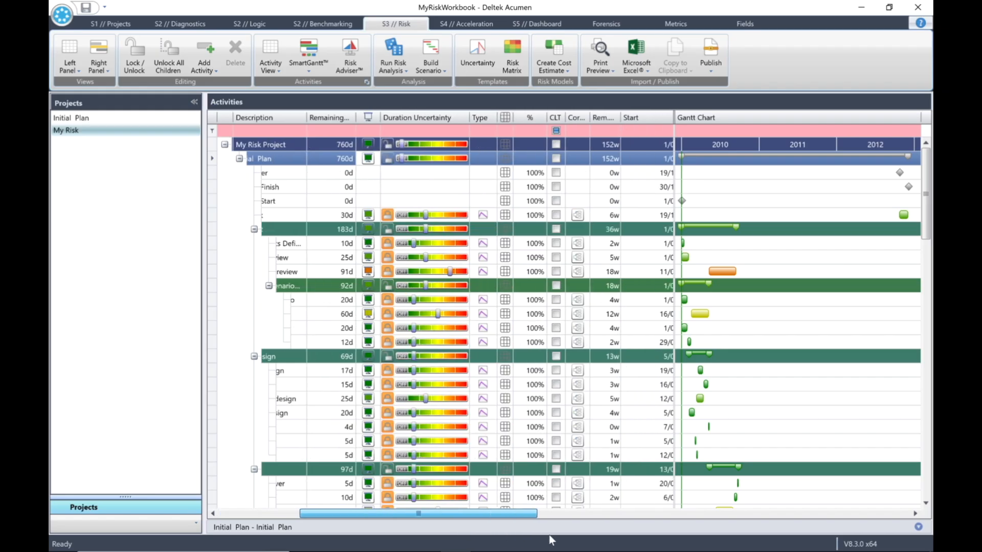
pyautogui.moveTo(551, 540); pyautogui.dragTo(233, 534)
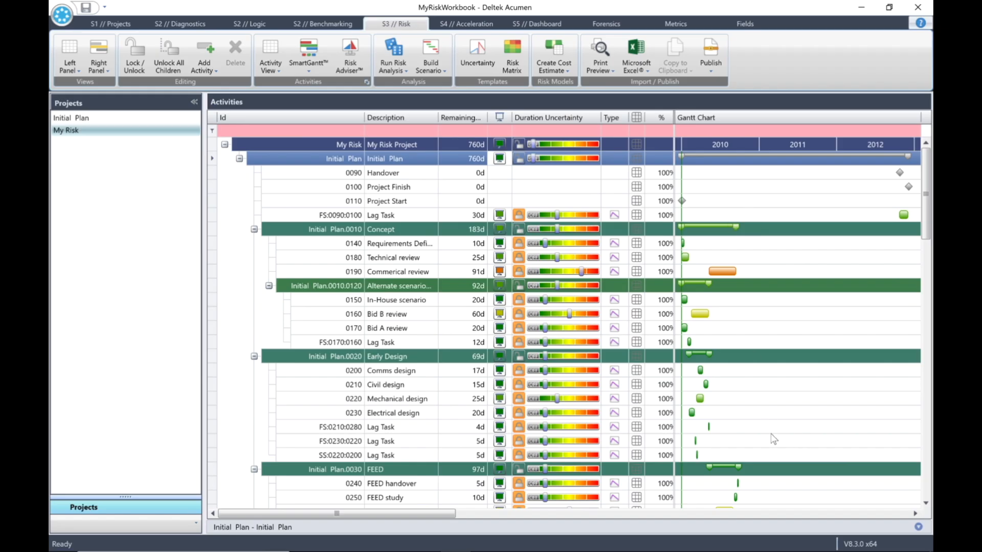
pyautogui.moveTo(925, 217); pyautogui.dragTo(925, 352)
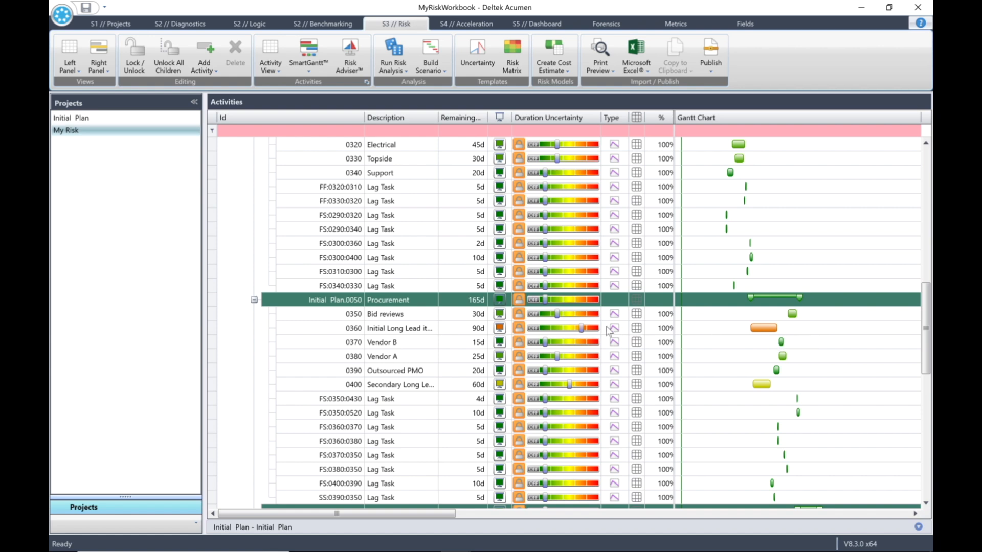
pyautogui.moveTo(585, 335)
pyautogui.moveTo(575, 387)
pyautogui.click(393, 383)
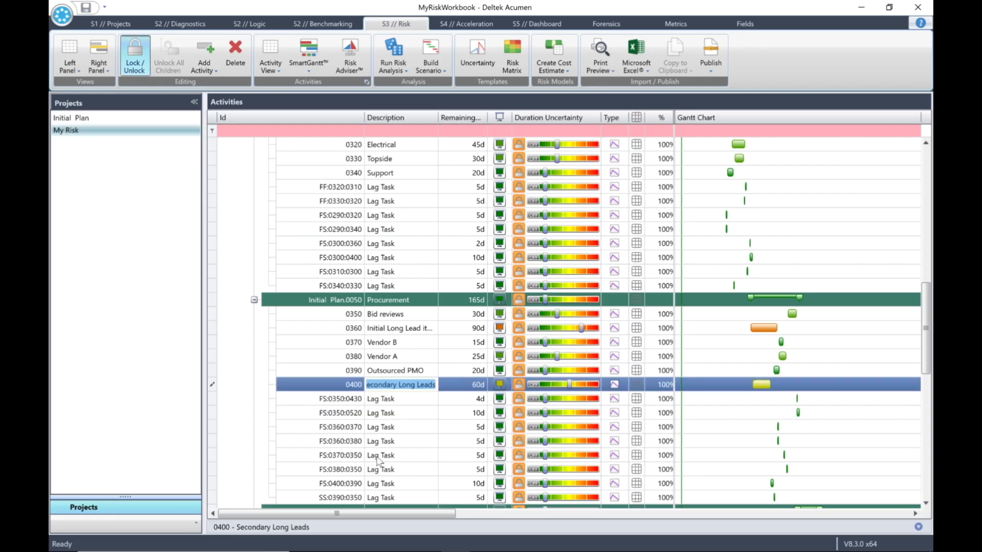
pyautogui.moveTo(420, 511); pyautogui.dragTo(617, 529)
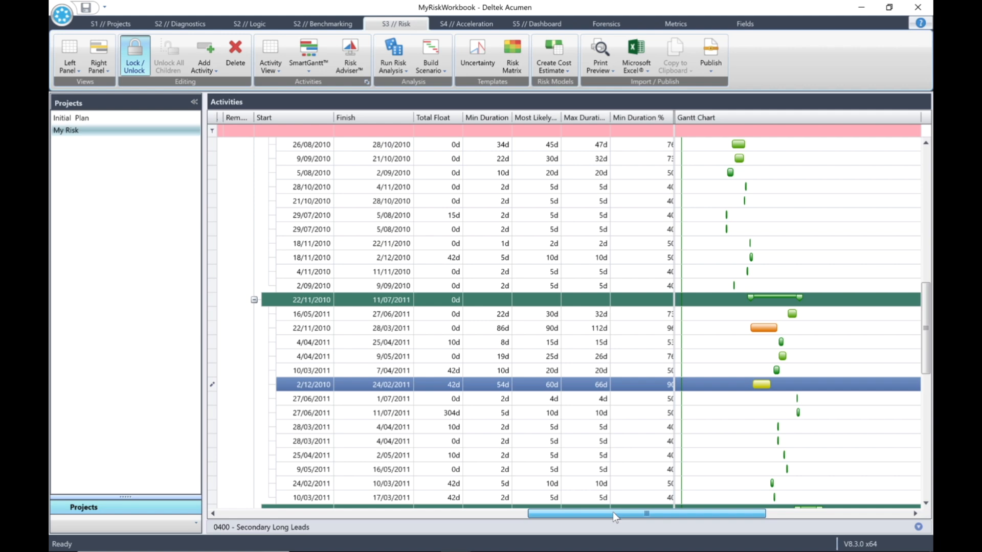
pyautogui.moveTo(609, 512); pyautogui.dragTo(161, 503)
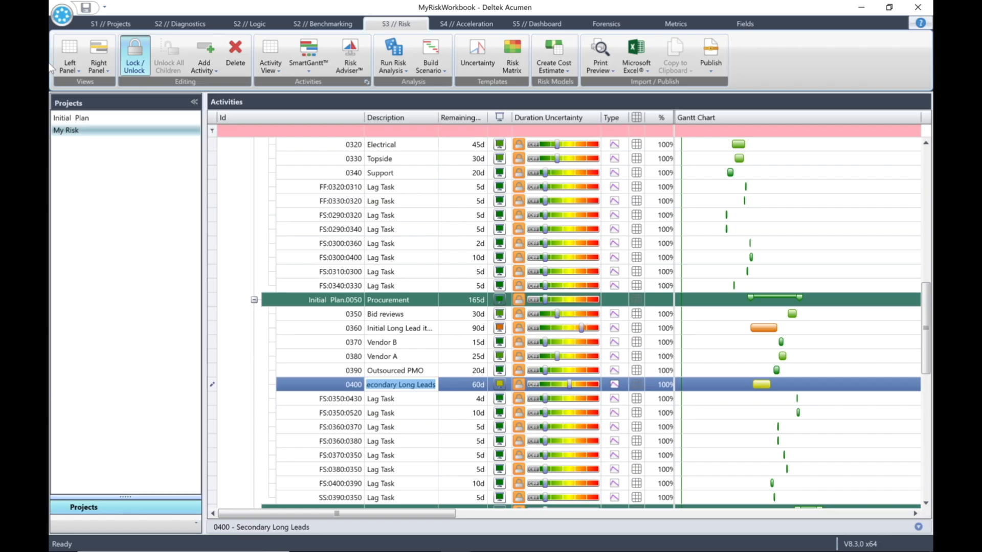
# Step: Display the Uncertainty Inputs chart beside the activities for the Initial Plan summary and rotate the ring slightly
pyautogui.click(76, 68)
pyautogui.click(78, 72)
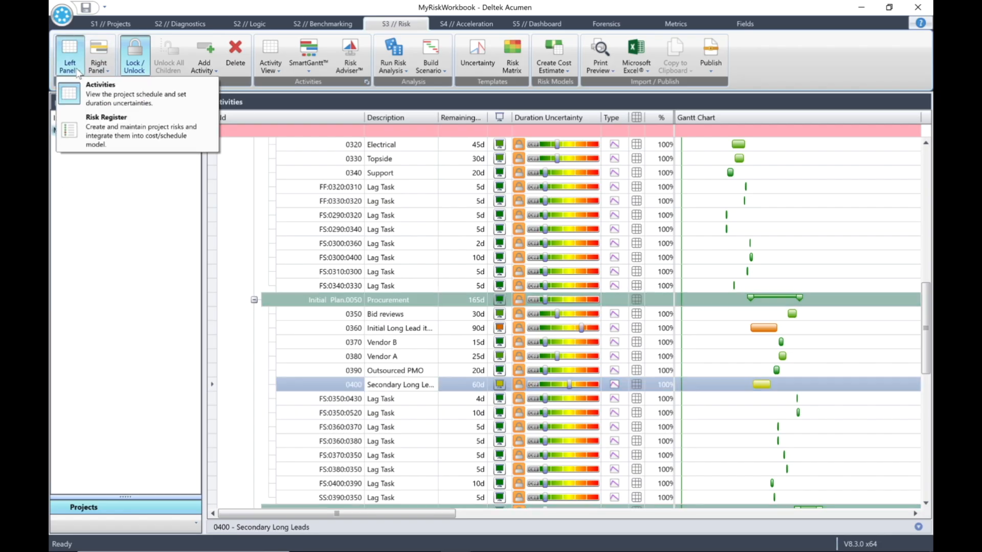
pyautogui.click(107, 94)
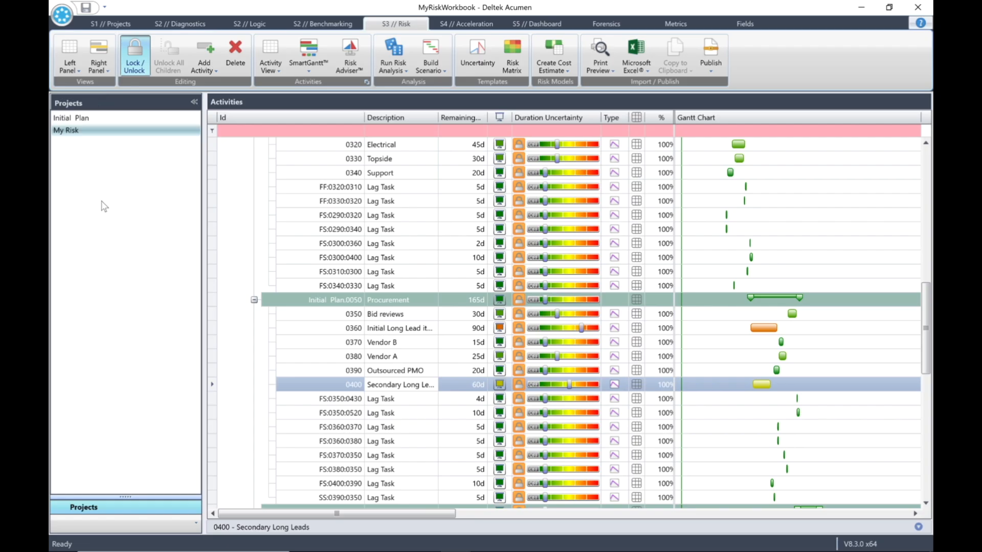
pyautogui.click(98, 69)
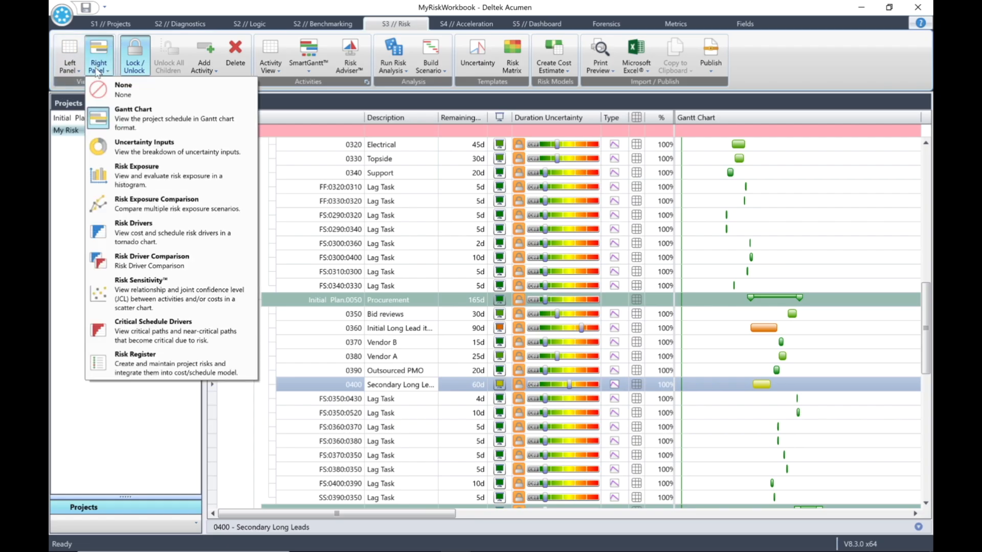
pyautogui.click(153, 145)
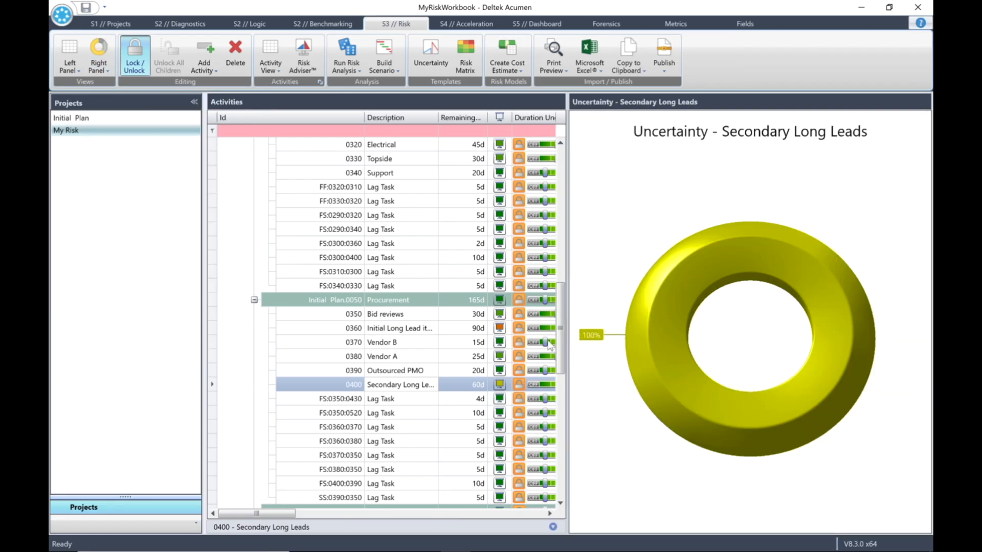
pyautogui.moveTo(560, 345); pyautogui.dragTo(558, 116)
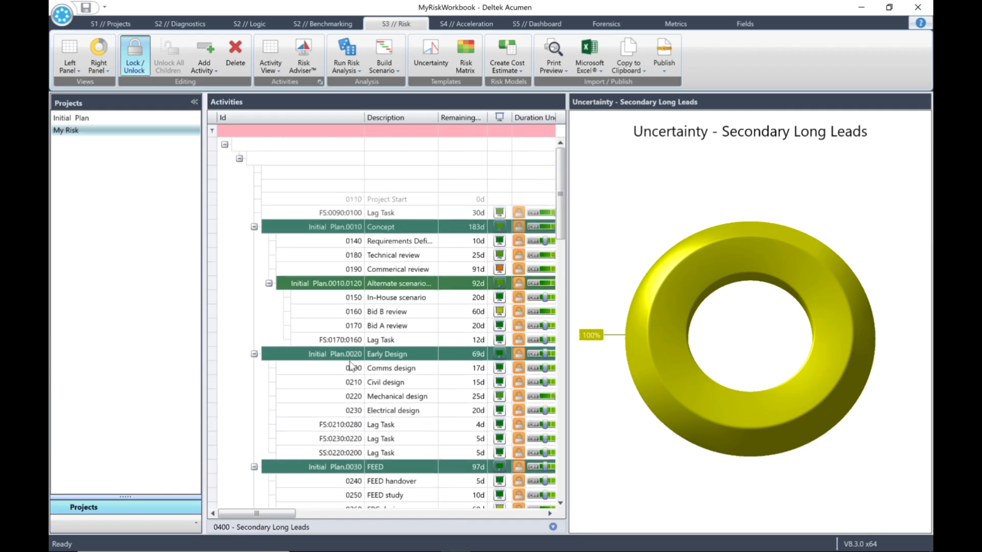
pyautogui.click(410, 159)
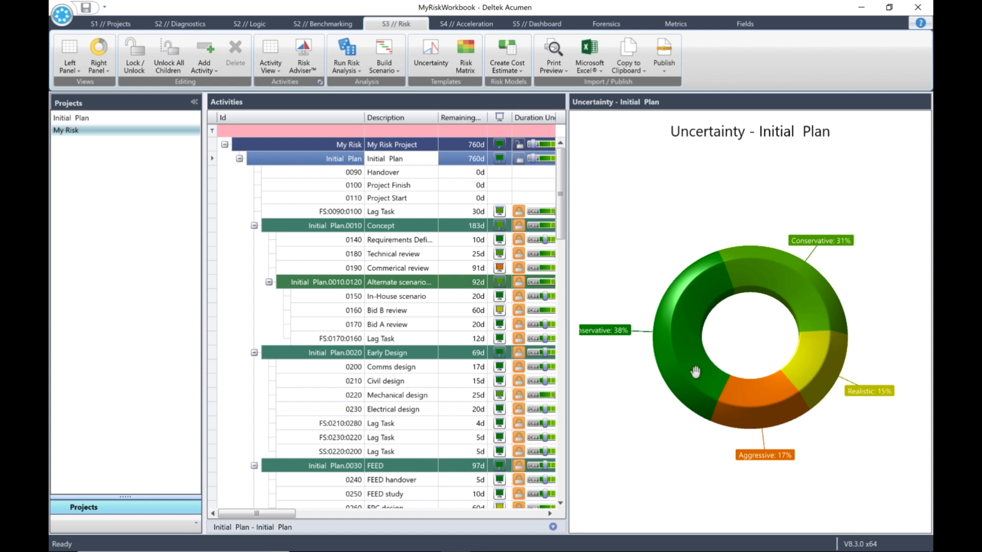
pyautogui.moveTo(695, 372)
pyautogui.mouseDown()
pyautogui.moveTo(694, 458)
pyautogui.moveTo(692, 411)
pyautogui.moveTo(672, 385)
pyautogui.moveTo(715, 392)
pyautogui.moveTo(706, 381)
pyautogui.mouseUp()
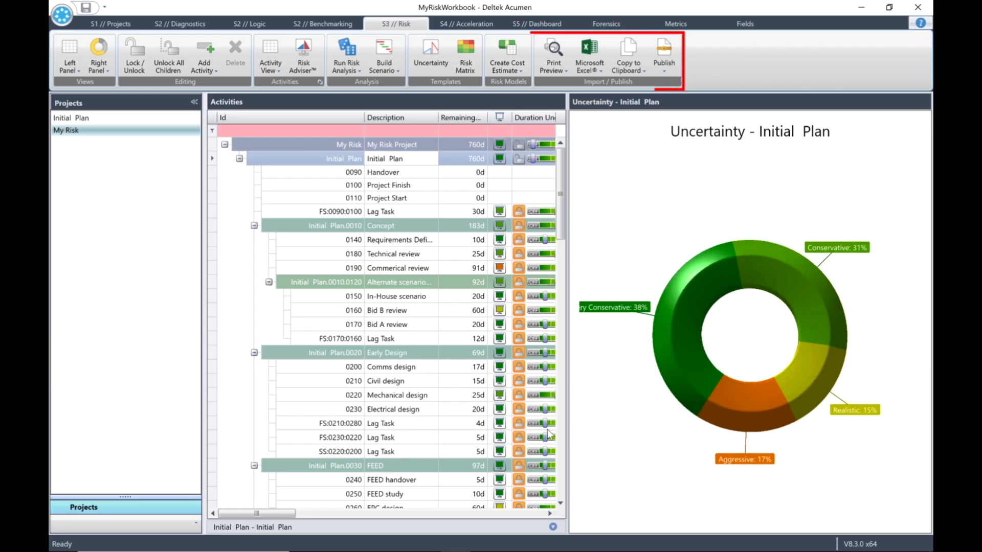
# Step: Examine the print preview of the Uncertainty Inputs chart and close it
pyautogui.click(557, 62)
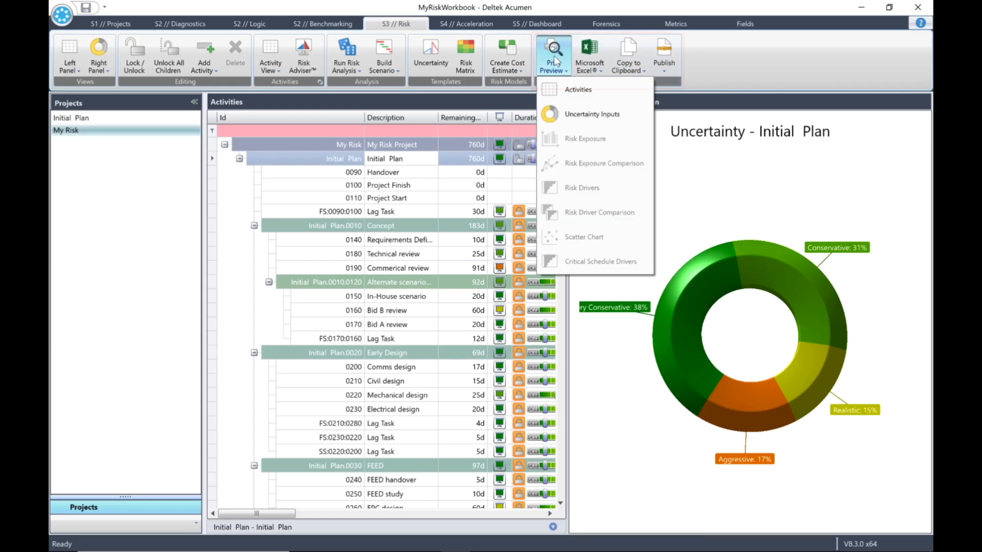
pyautogui.click(590, 116)
pyautogui.moveTo(613, 417); pyautogui.dragTo(614, 513)
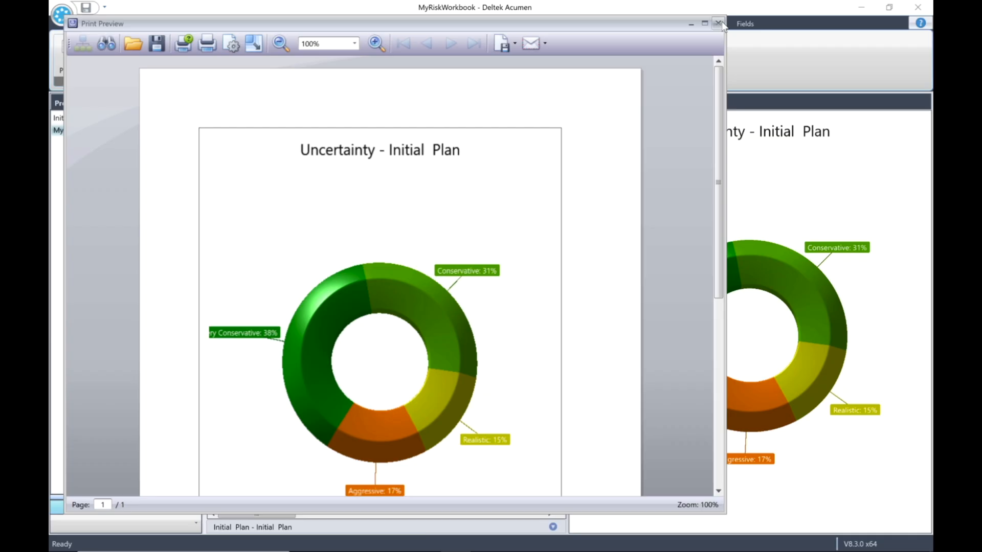
pyautogui.click(719, 23)
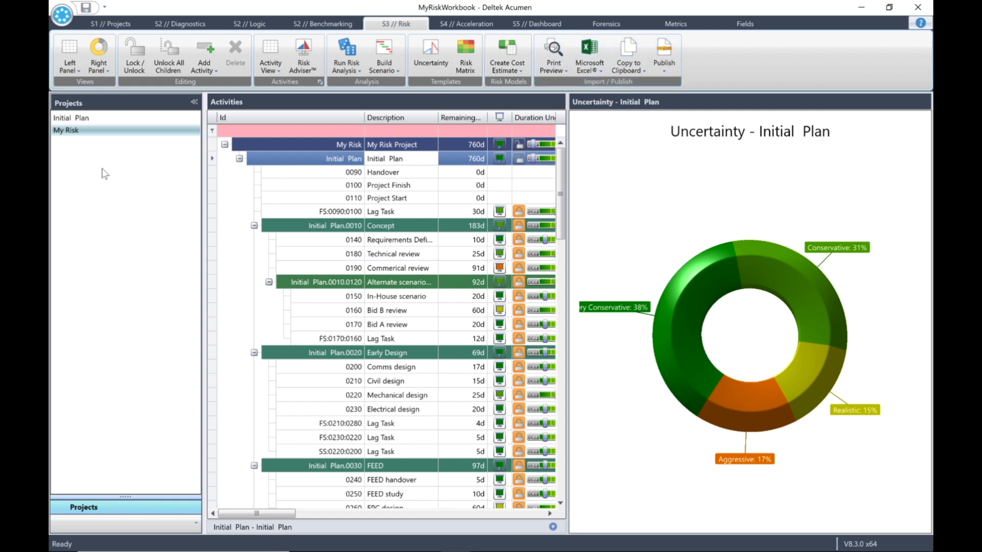
# Step: Close MyRiskWorkbook without saving the changes
pyautogui.click(62, 16)
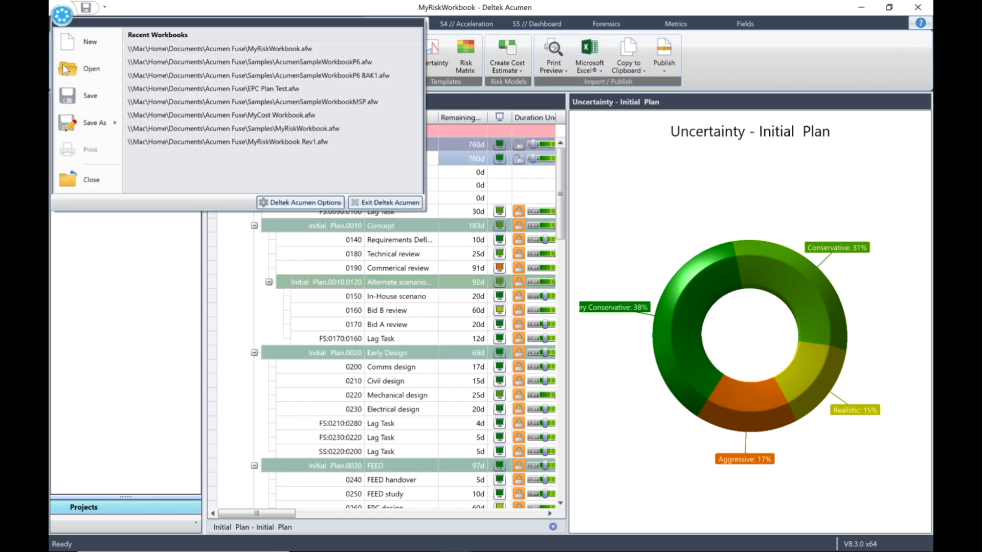
pyautogui.click(89, 182)
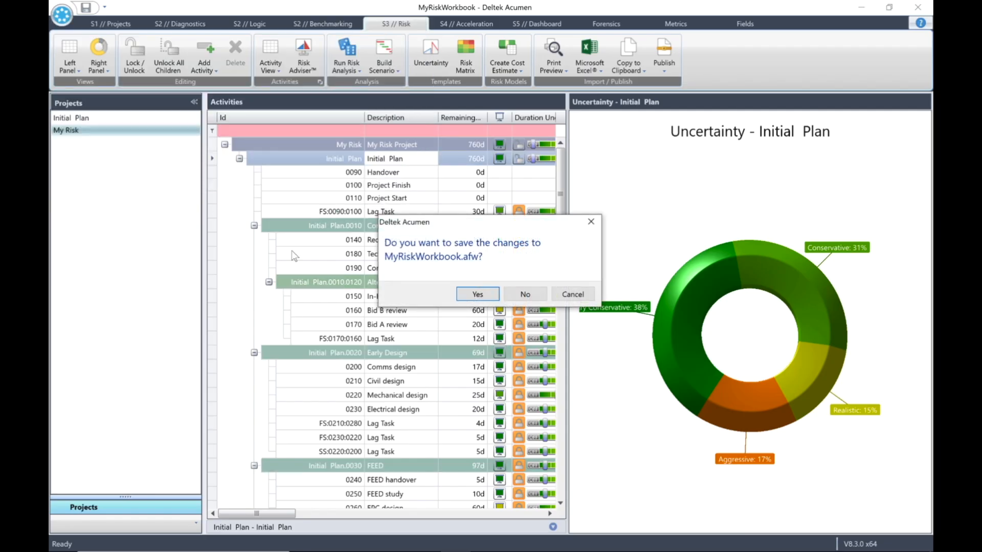
pyautogui.click(522, 294)
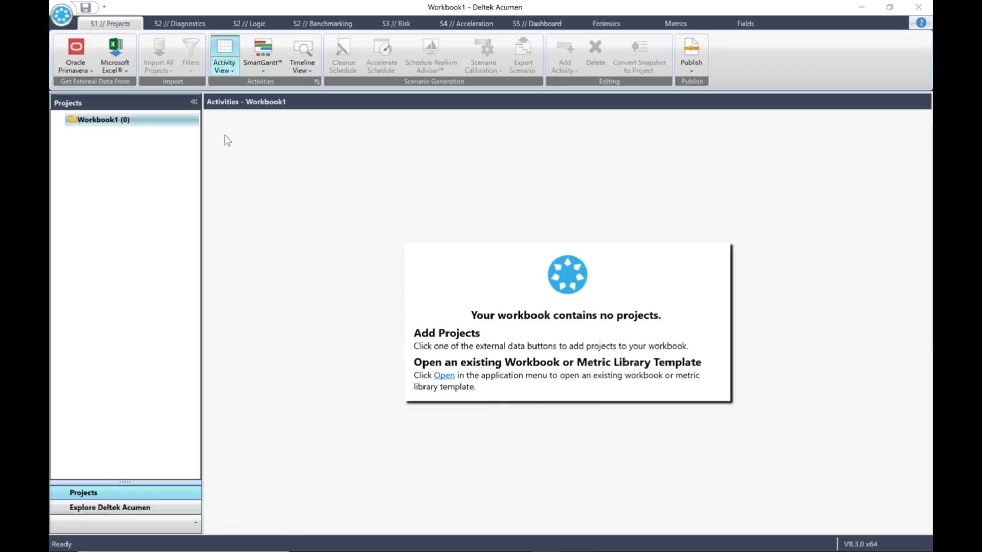
# Step: Reopen MyRiskWorkbook.afw from the recent workbooks and display the My Risk project in the S3 // Risk workspace
pyautogui.click(63, 16)
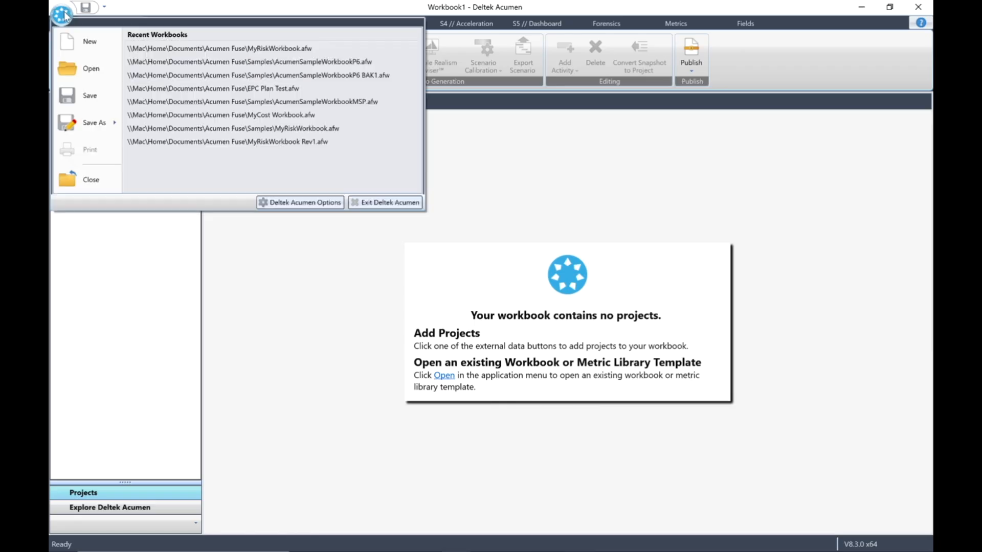
pyautogui.click(239, 49)
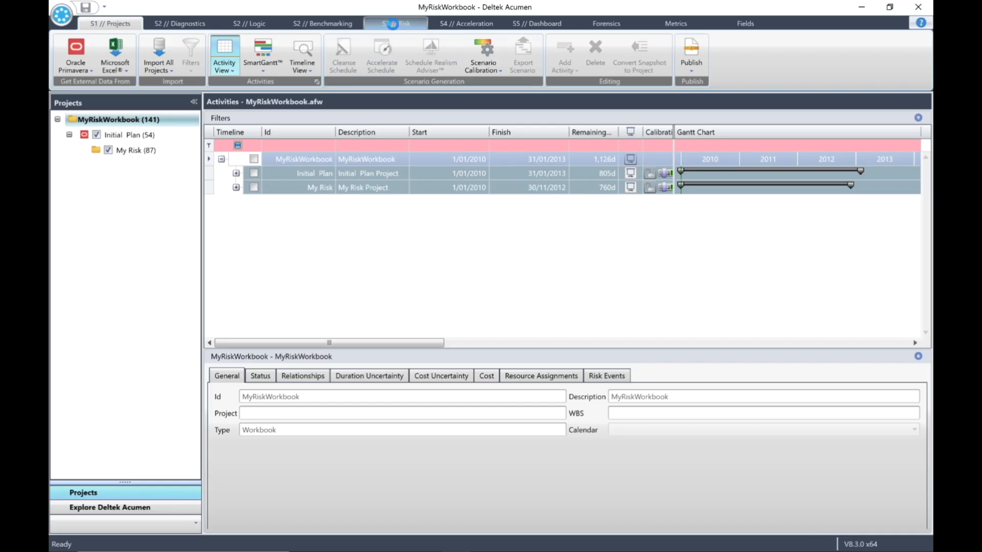
pyautogui.click(392, 24)
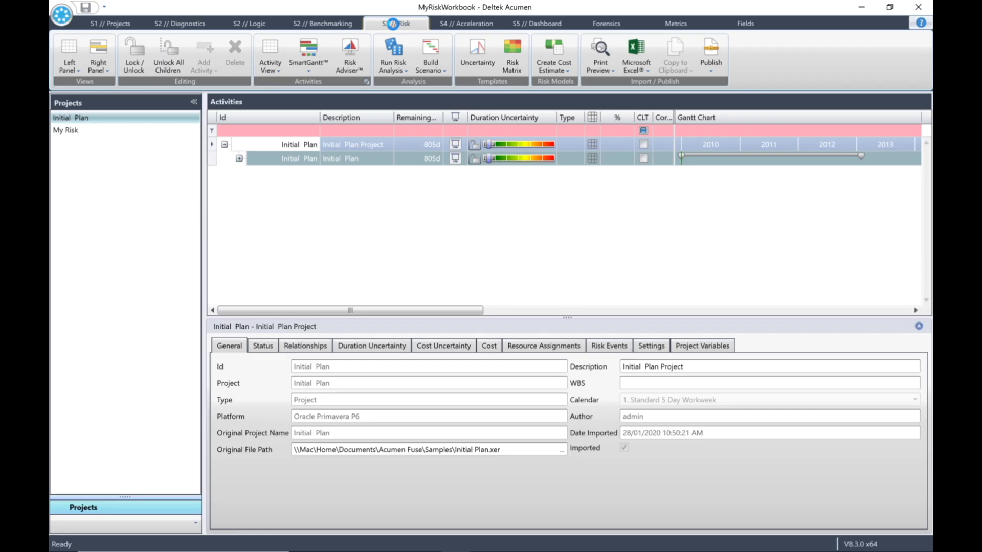
pyautogui.click(58, 133)
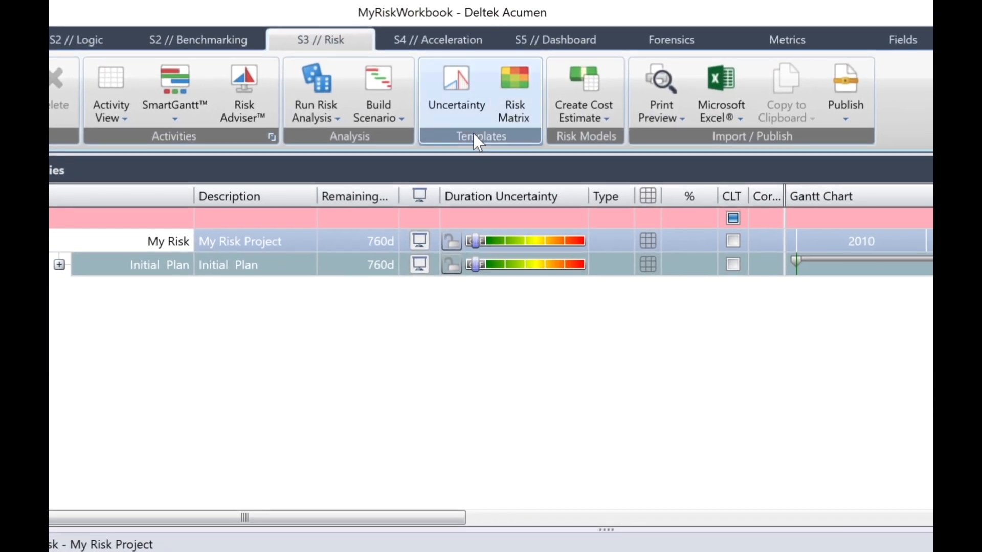
# Step: Try manually adding a risk distribution in the Uncertainty Factor Editor and return the template size to 5
pyautogui.click(455, 82)
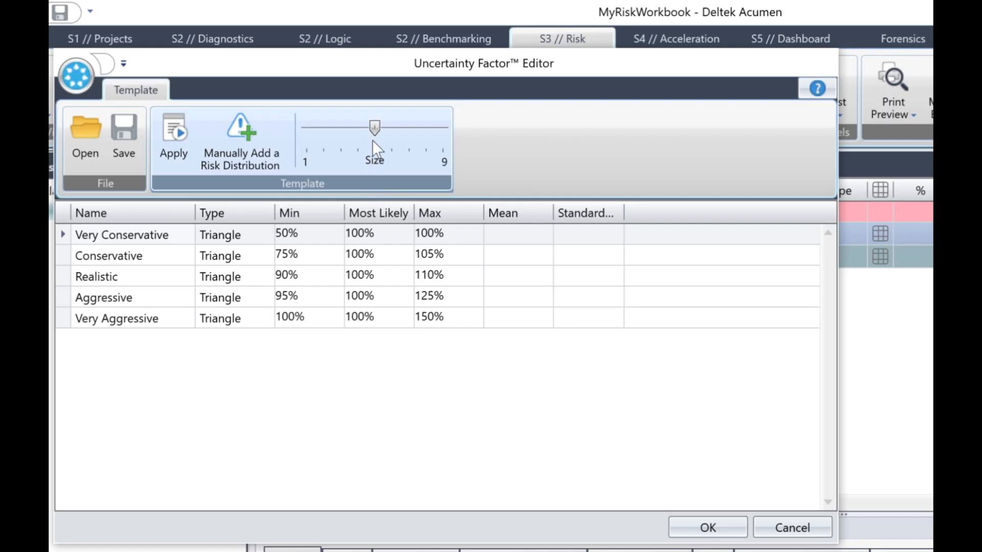
pyautogui.moveTo(374, 121)
pyautogui.mouseDown()
pyautogui.moveTo(341, 122)
pyautogui.moveTo(424, 132)
pyautogui.moveTo(379, 134)
pyautogui.mouseUp()
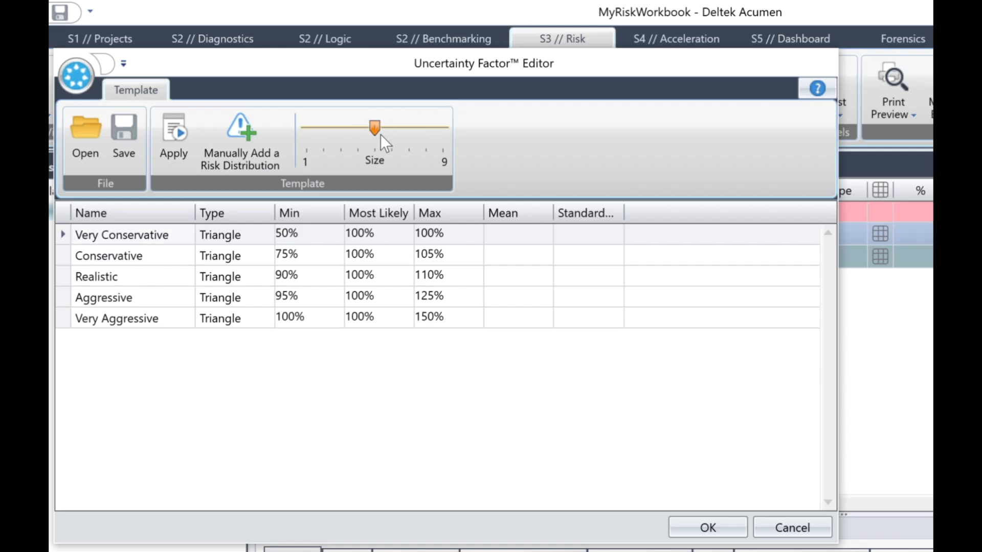
pyautogui.click(236, 159)
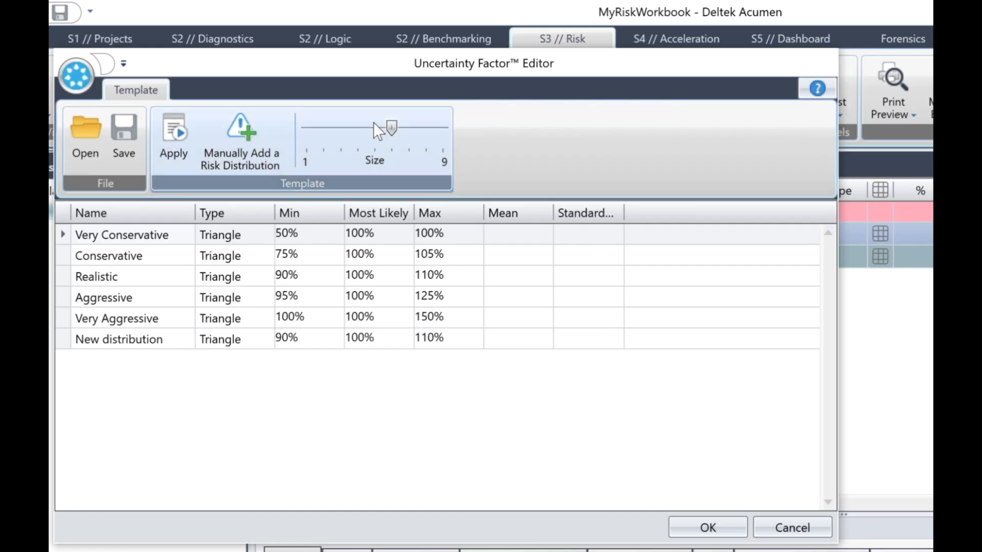
pyautogui.moveTo(391, 126); pyautogui.dragTo(376, 129)
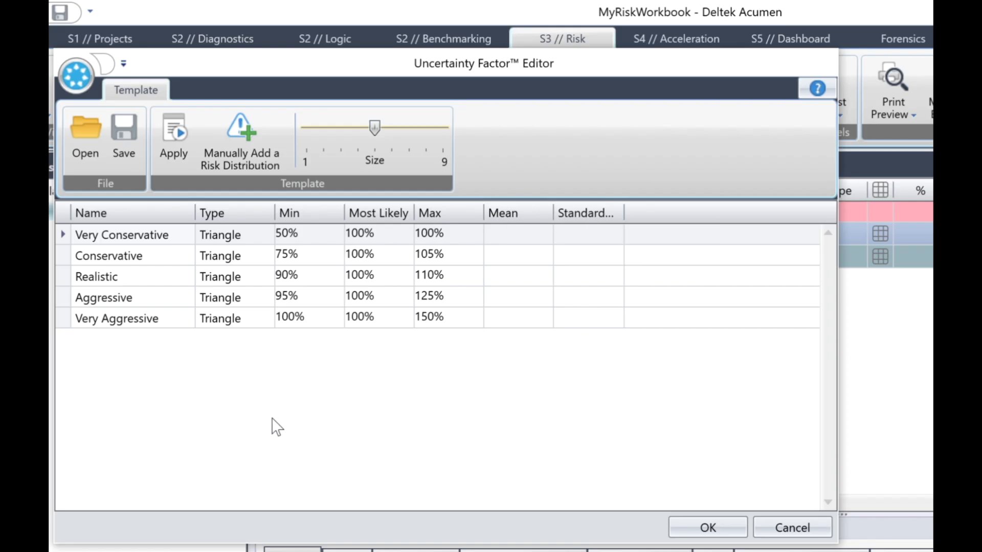
# Step: Sort the uncertainty template rows by their Min value and clear that sorting
pyautogui.click(320, 213)
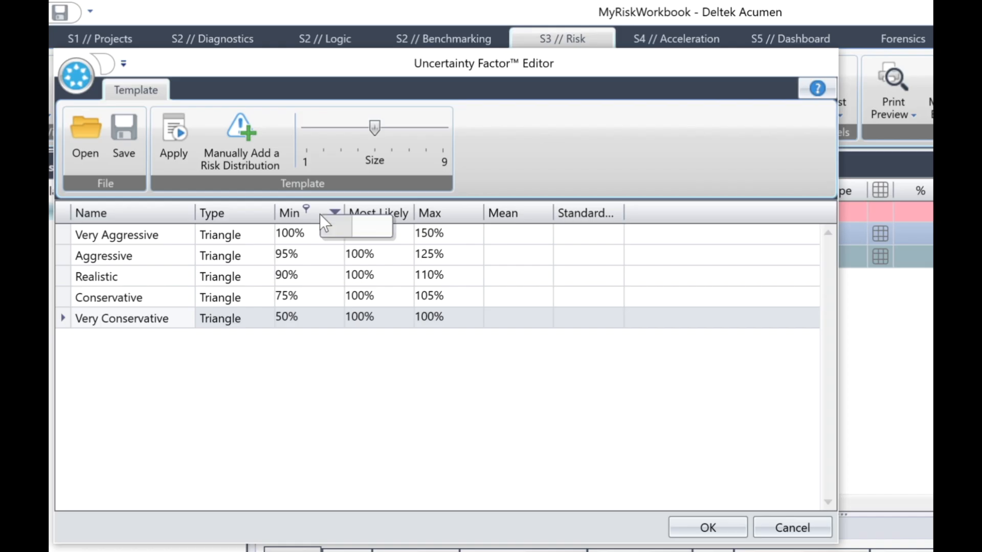
pyautogui.click(332, 212)
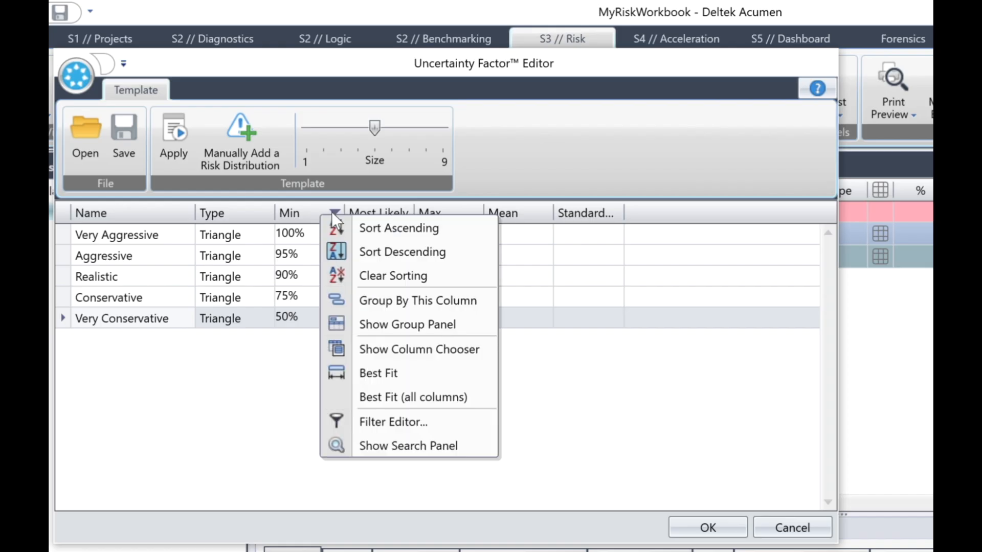
pyautogui.click(388, 278)
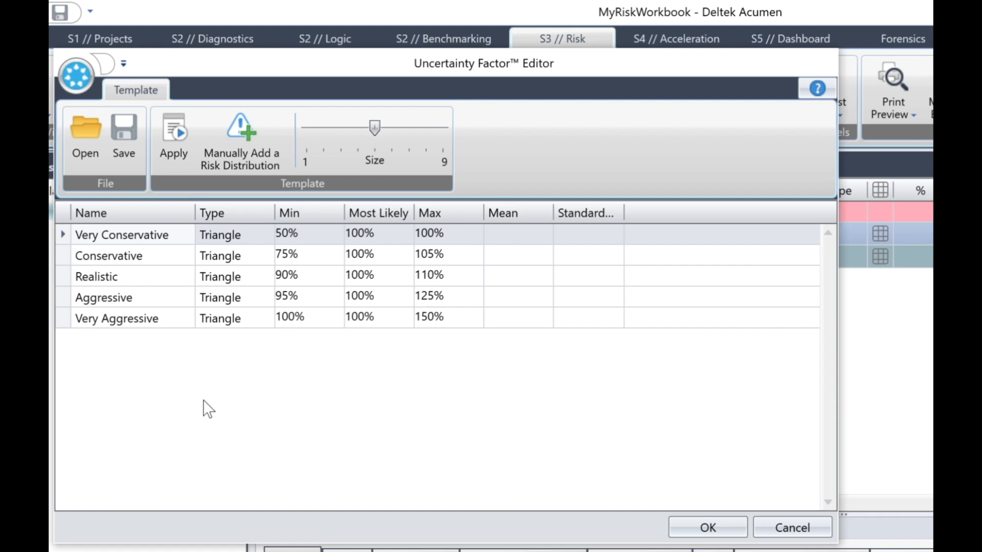
# Step: Examine the distribution types offered for Very Conservative and cancel the Uncertainty Factor Editor
pyautogui.click(261, 235)
pyautogui.click(261, 235)
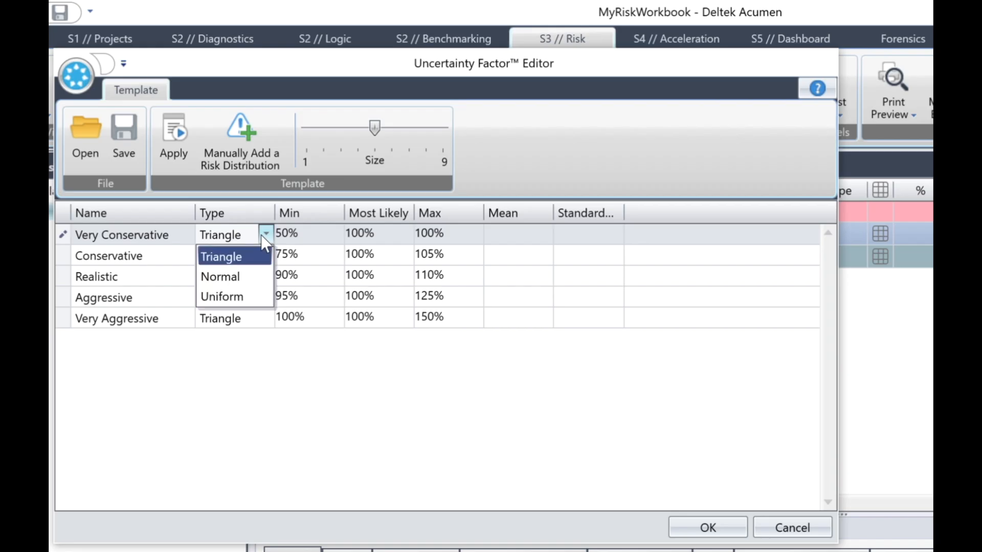
pyautogui.click(261, 235)
pyautogui.click(261, 234)
pyautogui.click(796, 523)
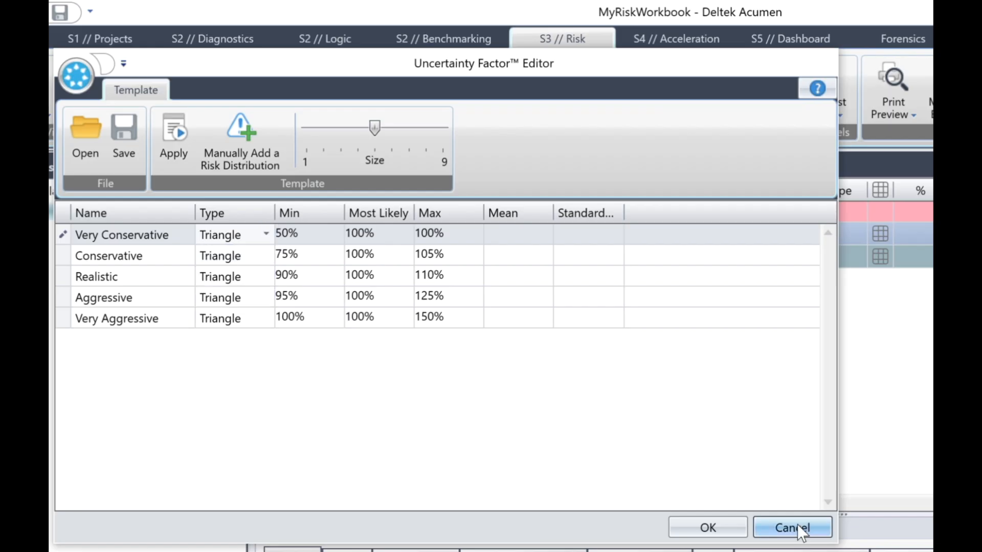
pyautogui.click(796, 525)
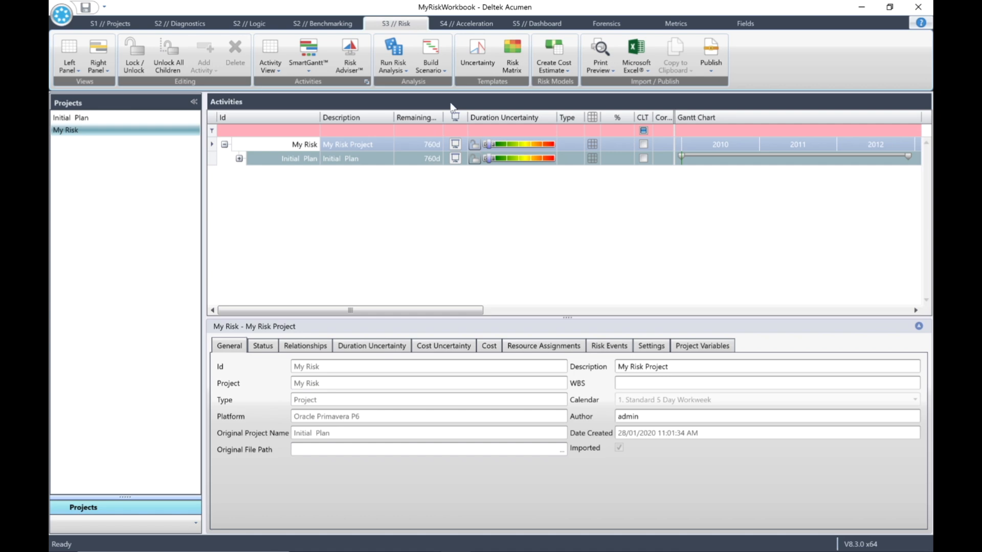
# Step: Set the uncertainty template size to 8 and give Extremely Aggressive a most likely value of 150% and a maximum of 200%
pyautogui.click(477, 50)
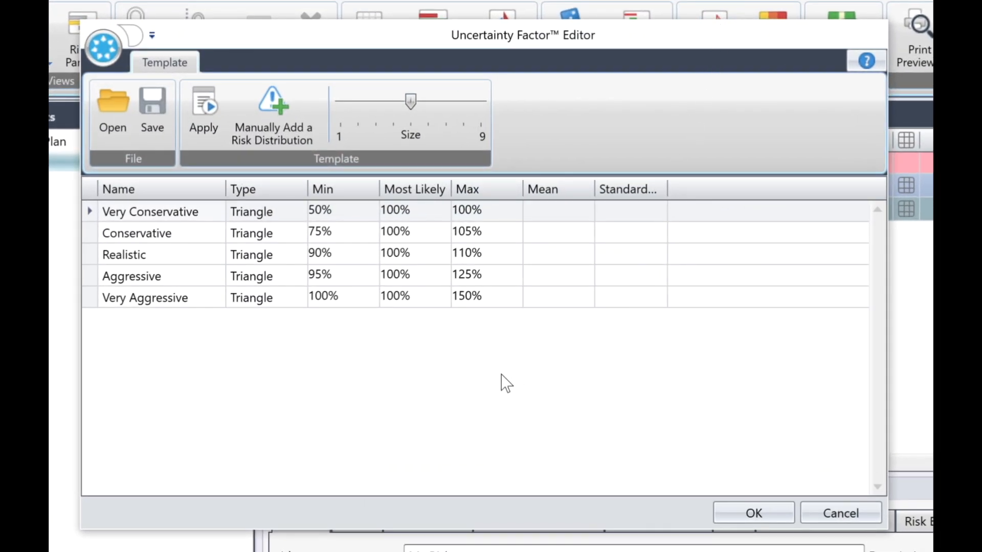
pyautogui.moveTo(413, 97); pyautogui.dragTo(459, 118)
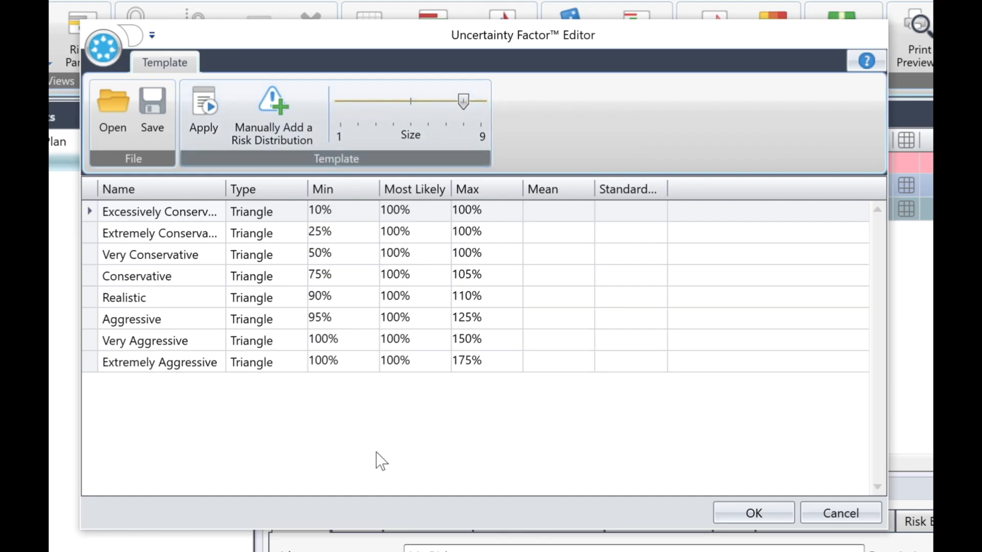
pyautogui.click(416, 364)
pyautogui.moveTo(417, 367); pyautogui.dragTo(357, 370)
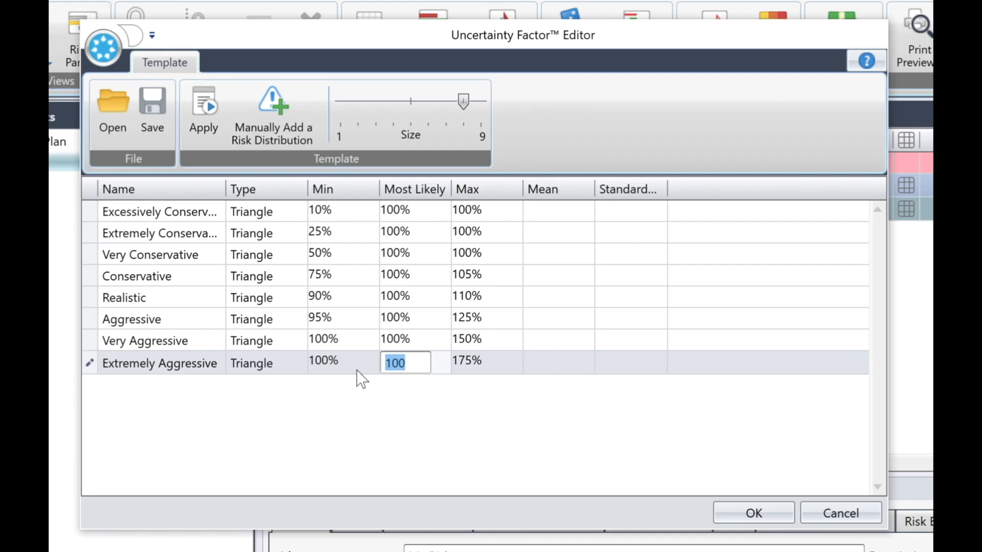
pyautogui.write('150')
pyautogui.press('Tab')
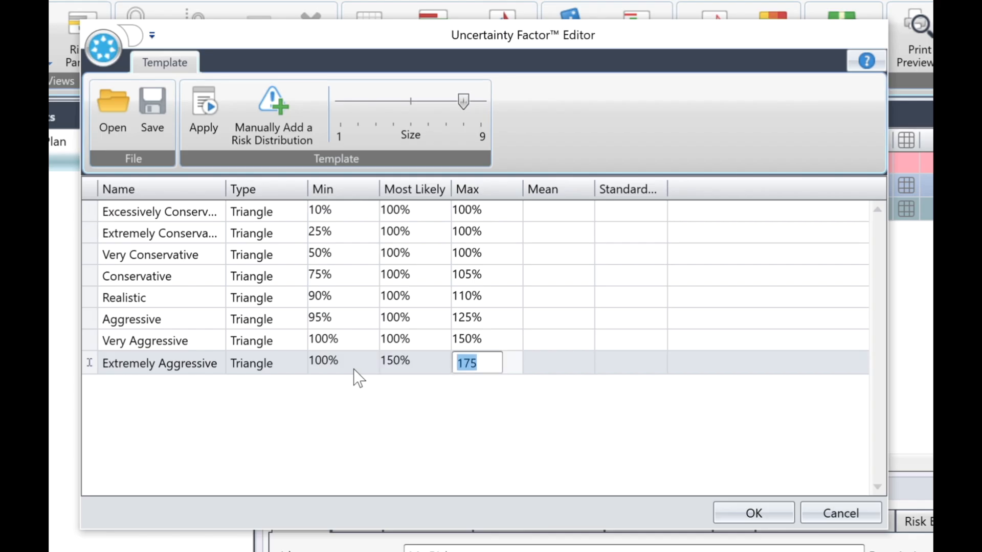
pyautogui.write('200')
pyautogui.click(747, 515)
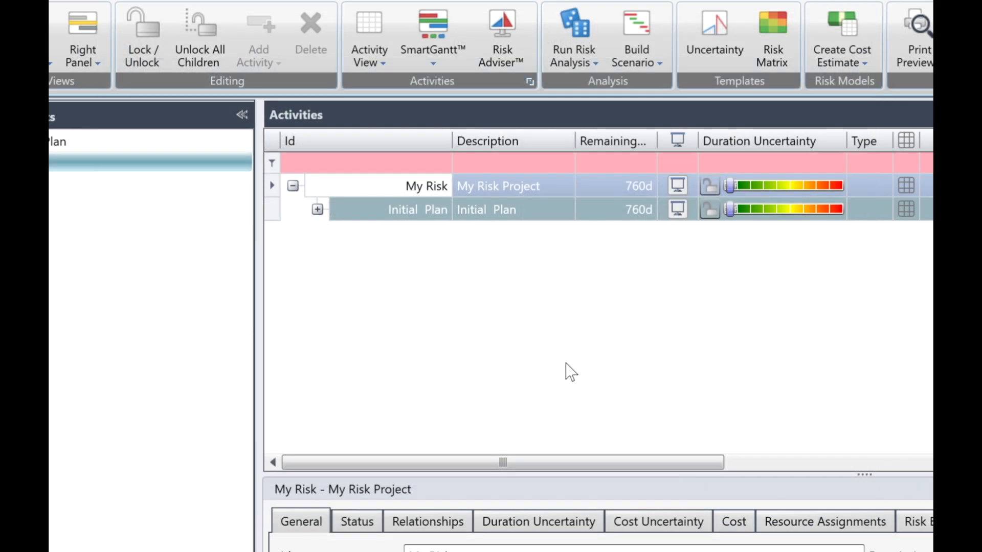
# Step: Reduce the uncertainty template size to 5 and accept the template
pyautogui.click(714, 22)
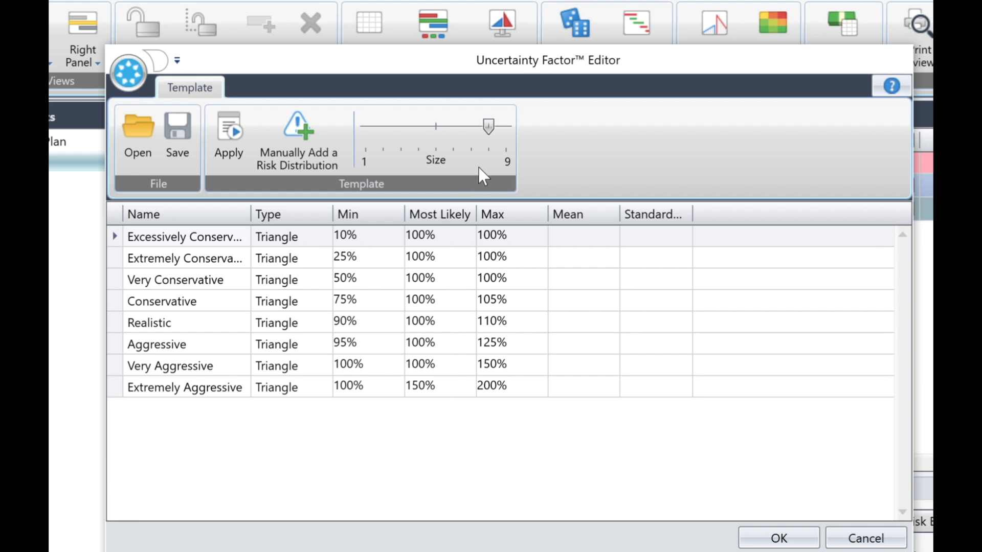
pyautogui.moveTo(488, 125); pyautogui.dragTo(435, 132)
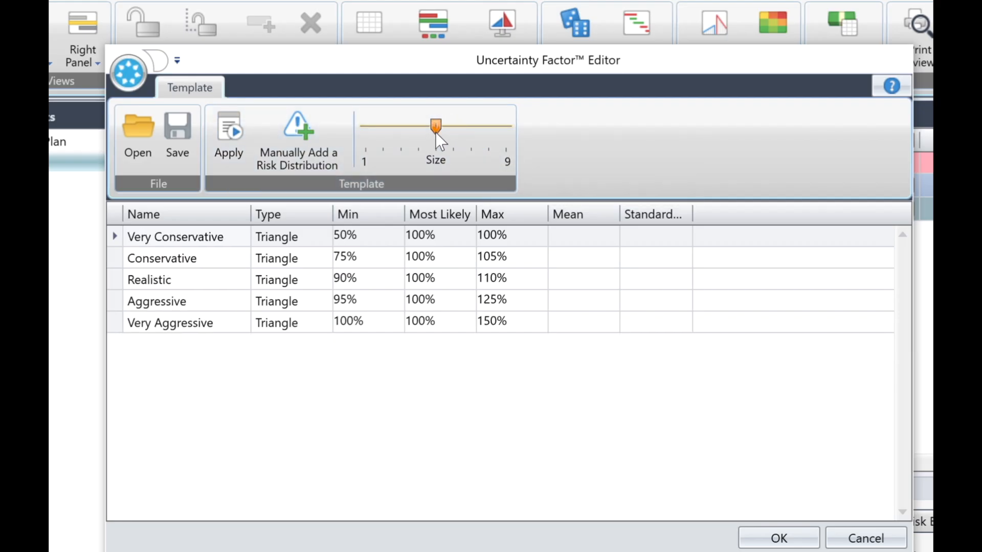
pyautogui.click(800, 536)
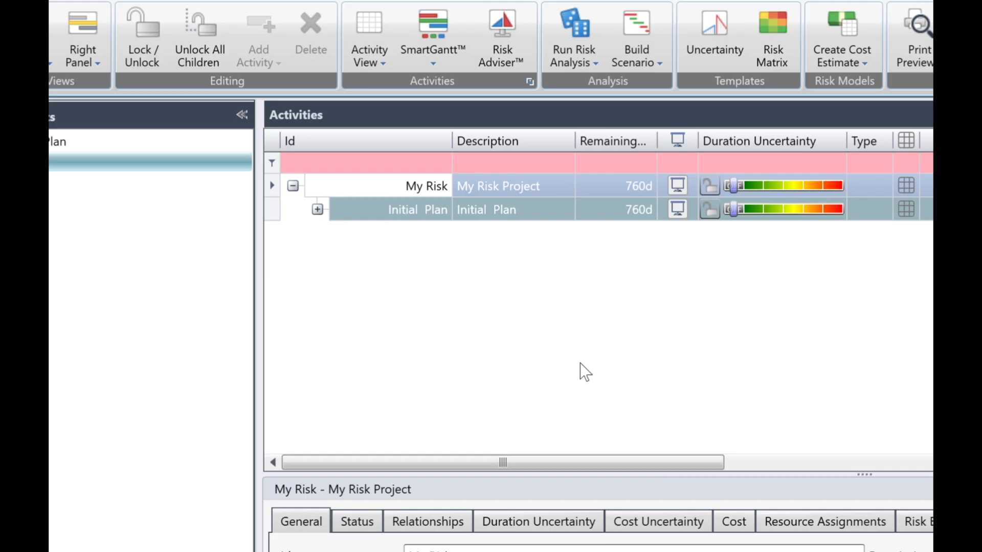
# Step: Set the activity grouping display level to 4 so all My Risk activities are listed
pyautogui.click(371, 60)
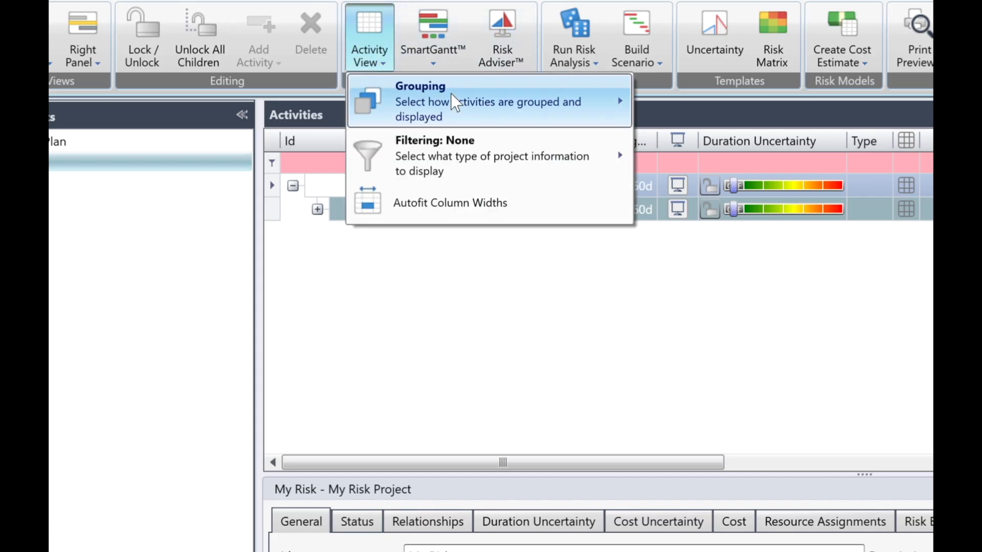
pyautogui.moveTo(451, 96)
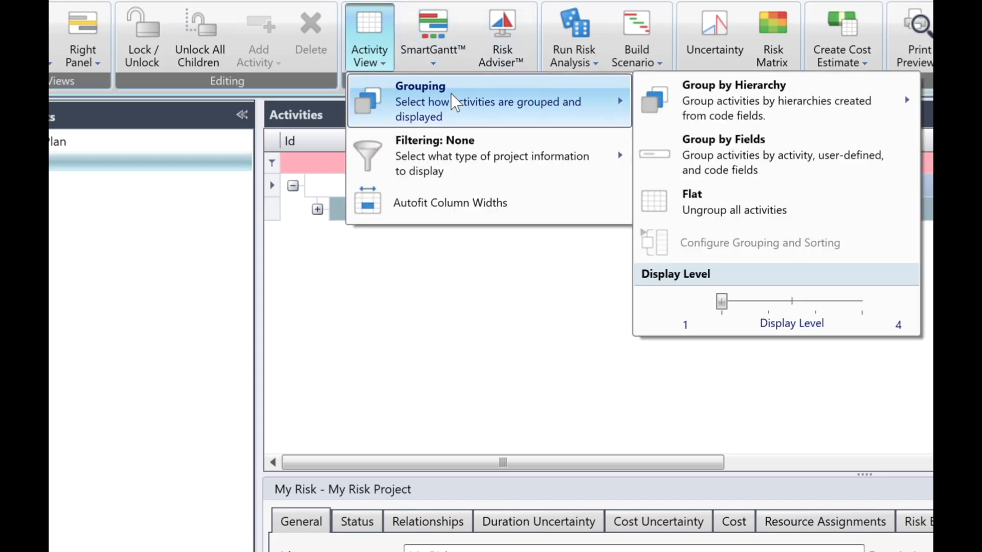
pyautogui.click(858, 306)
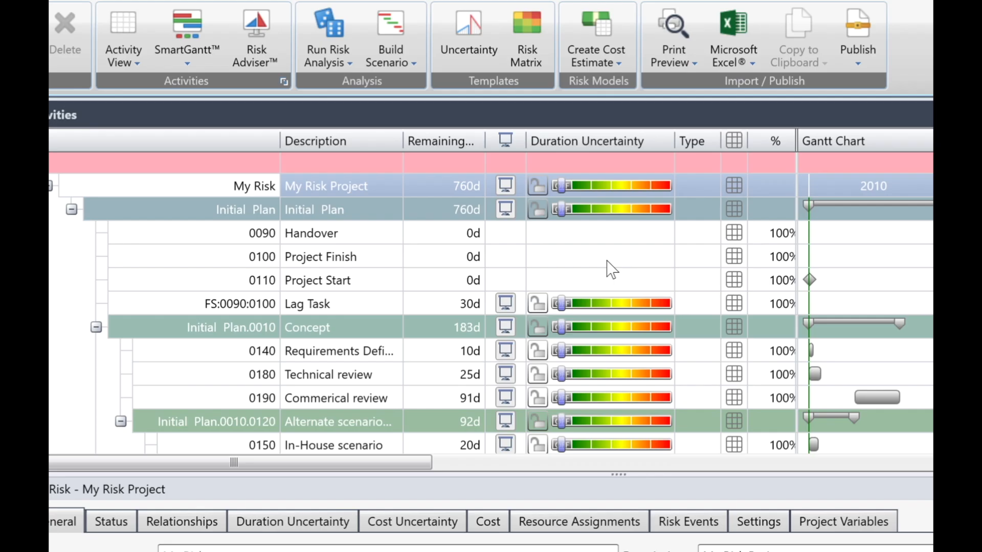
# Step: Try a Normal duration distribution on the Technical review activity and clear it by unlocking the activity
pyautogui.click(335, 377)
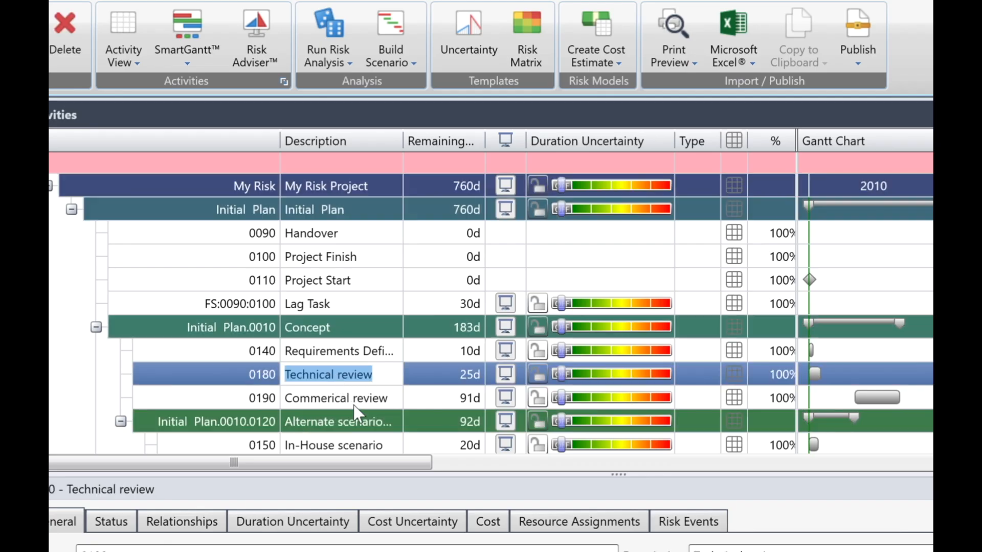
pyautogui.moveTo(796, 377); pyautogui.dragTo(713, 376)
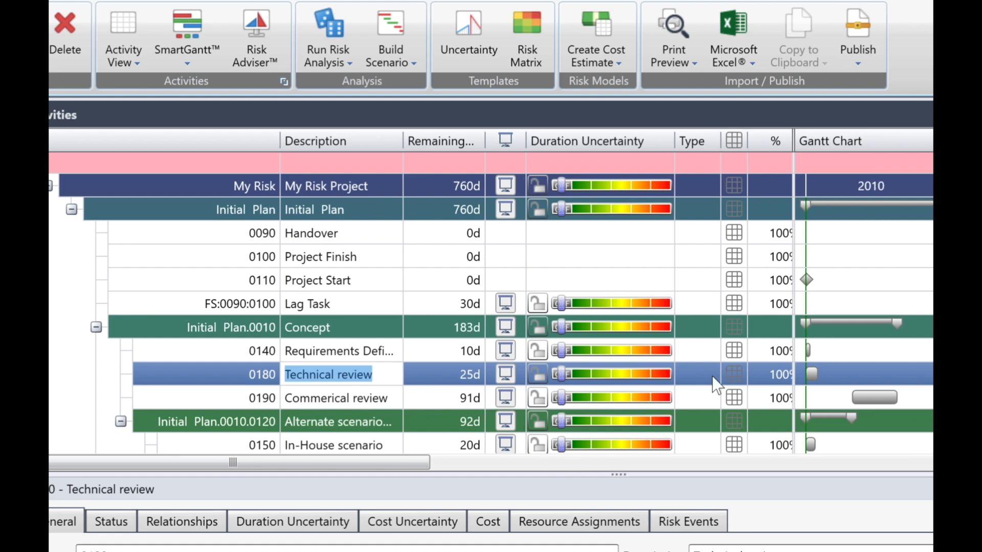
pyautogui.click(712, 376)
pyautogui.click(712, 375)
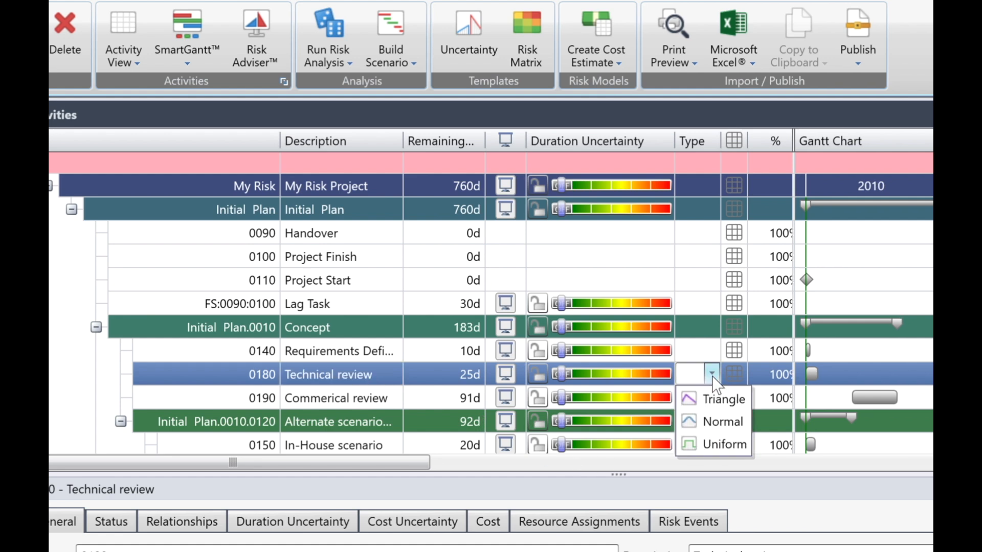
pyautogui.click(711, 424)
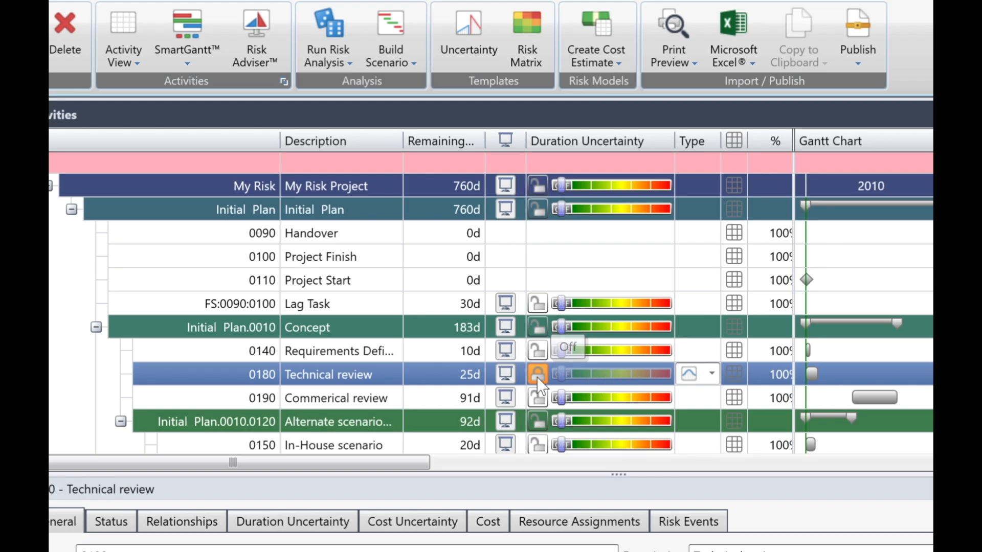
pyautogui.moveTo(561, 377); pyautogui.dragTo(539, 376)
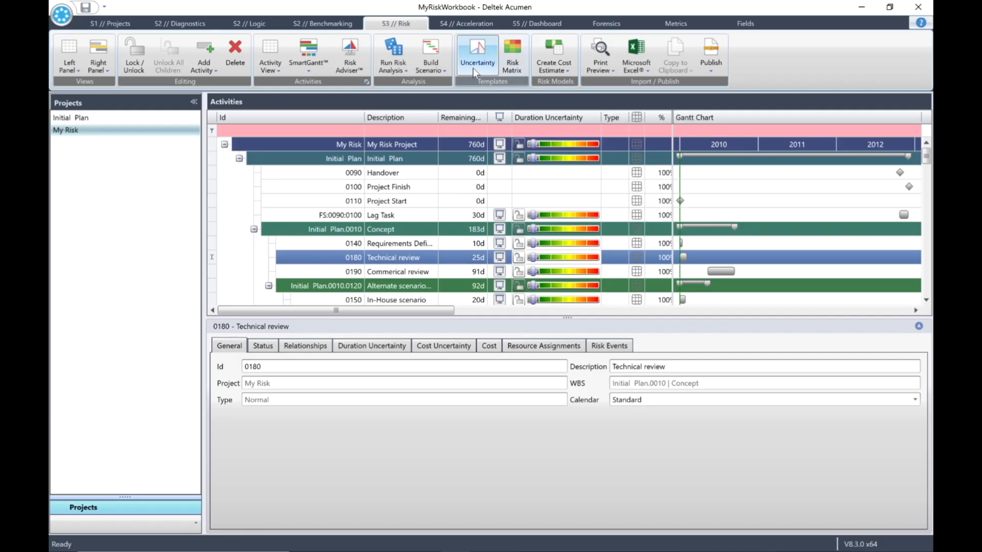
# Step: Apply the five-level Triangle uncertainty template, from Very Conservative to Very Aggressive, to the My Risk project and accept it
pyautogui.click(477, 46)
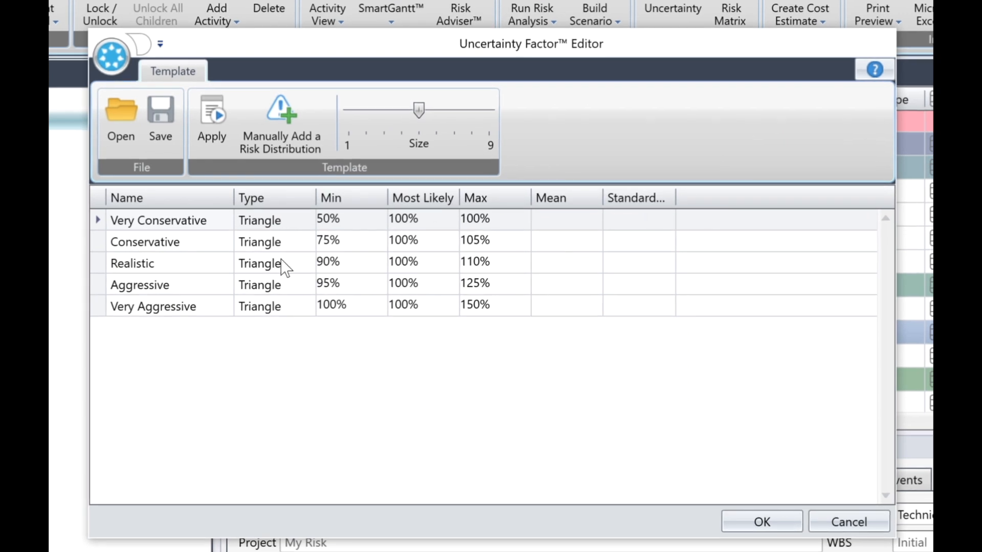
pyautogui.click(213, 113)
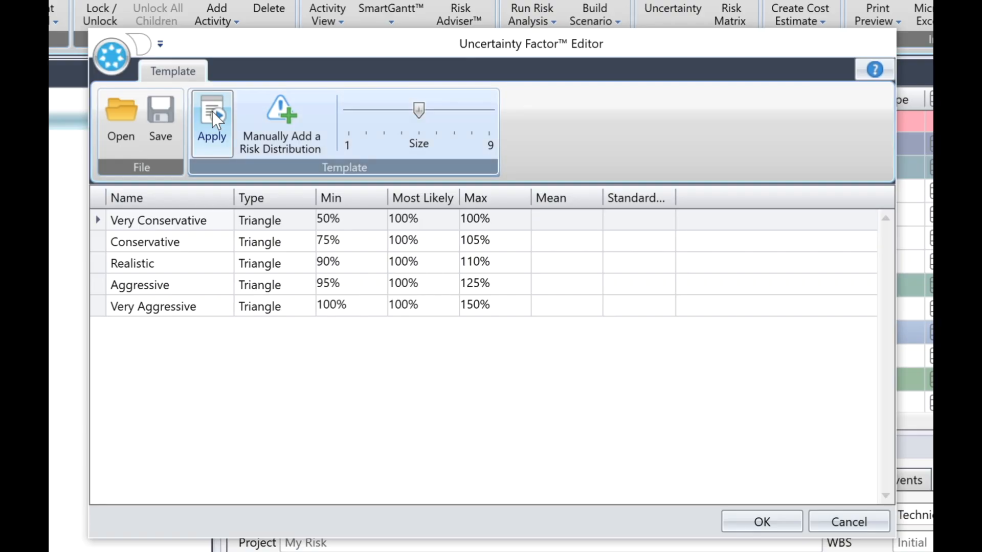
pyautogui.click(767, 523)
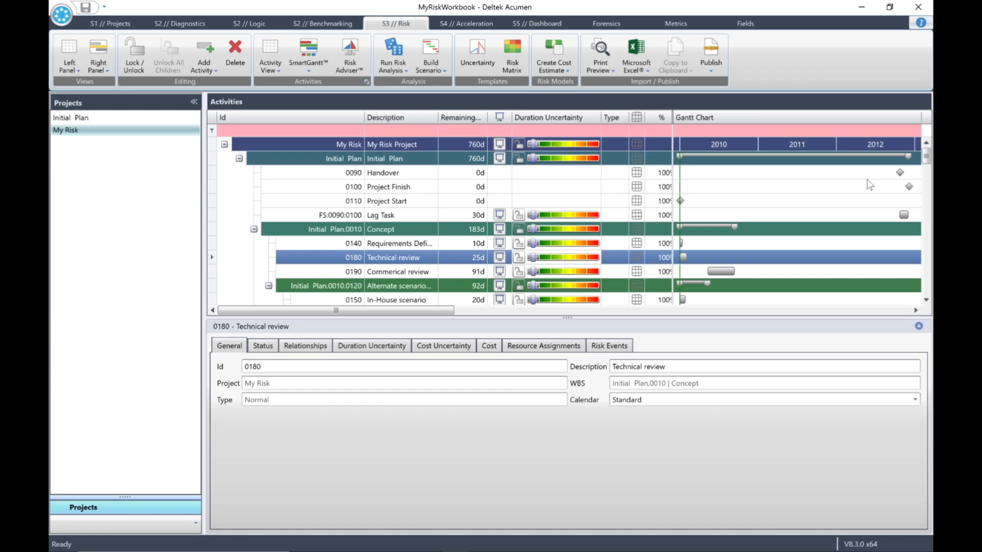
# Step: Set the duration uncertainty of the Procurement summary (Initial Plan.0050) to Realistic so its child activities inherit it
pyautogui.moveTo(926, 156); pyautogui.dragTo(928, 220)
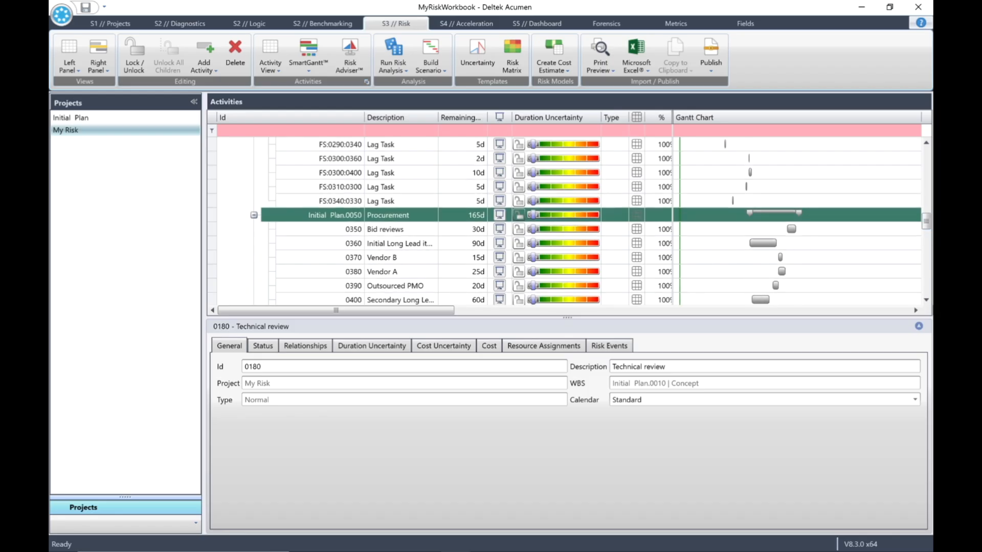
pyautogui.click(919, 327)
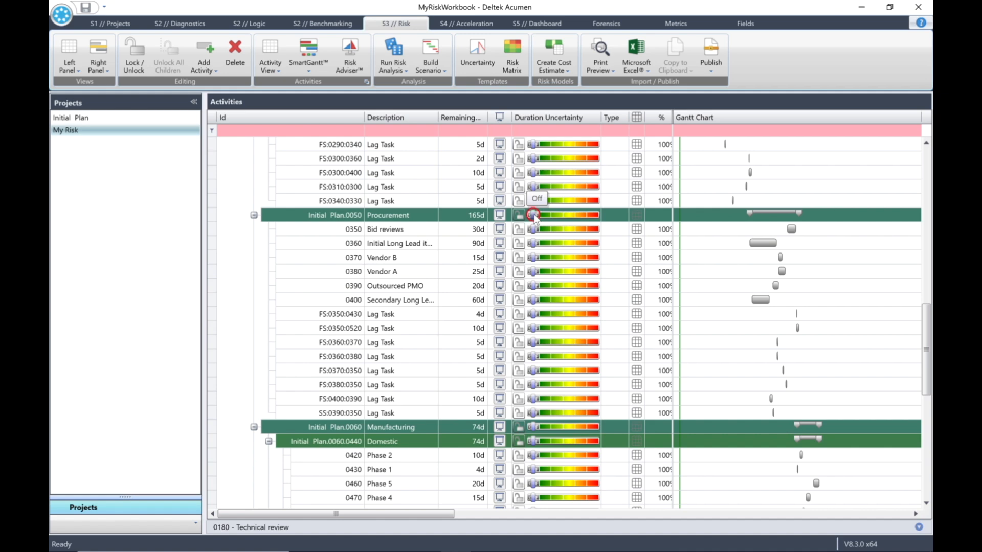
pyautogui.moveTo(534, 217); pyautogui.dragTo(571, 219)
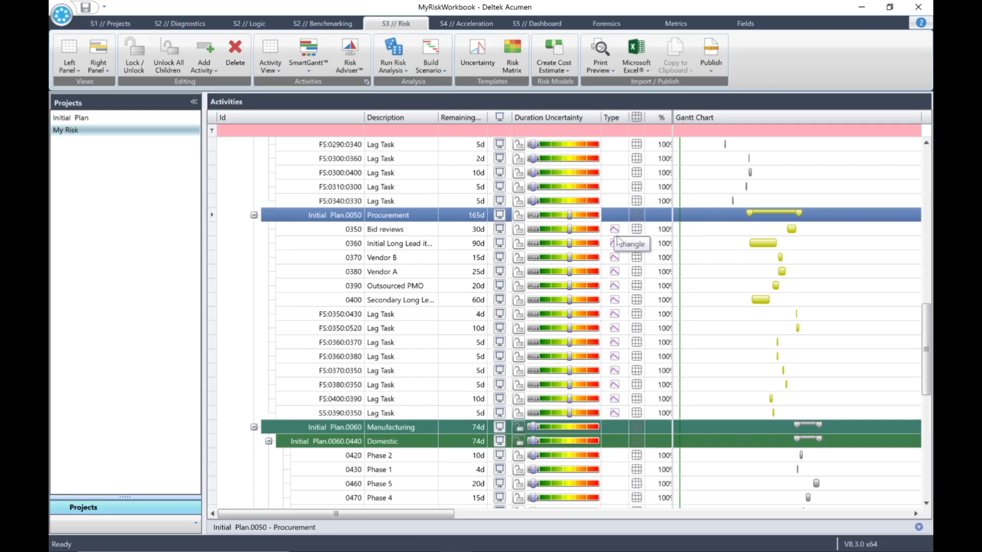
pyautogui.moveTo(379, 513); pyautogui.dragTo(216, 506)
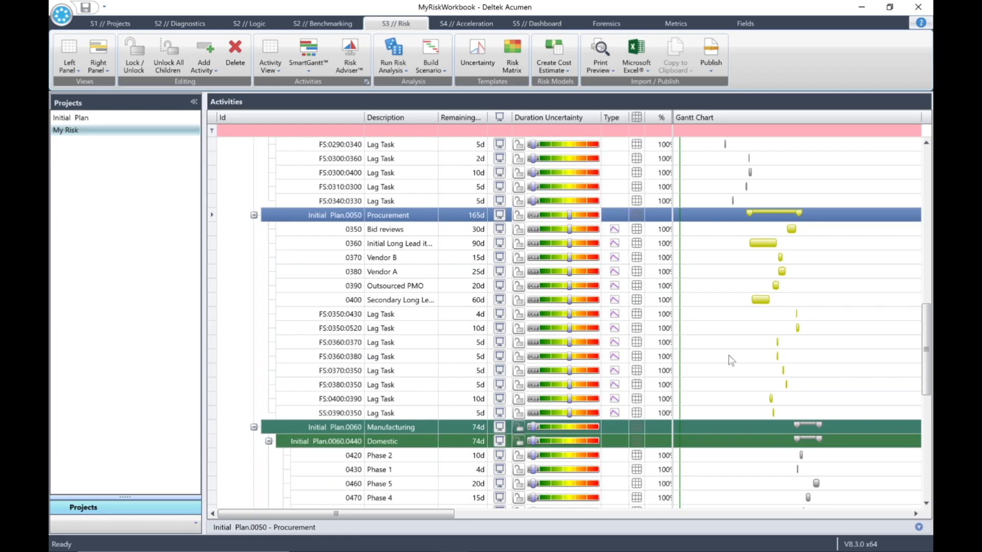
# Step: Set the duration uncertainty of activity 0360 Initial Long Lead items to Very Aggressive and that of the Procurement summary to Aggressive
pyautogui.doubleClick(392, 244)
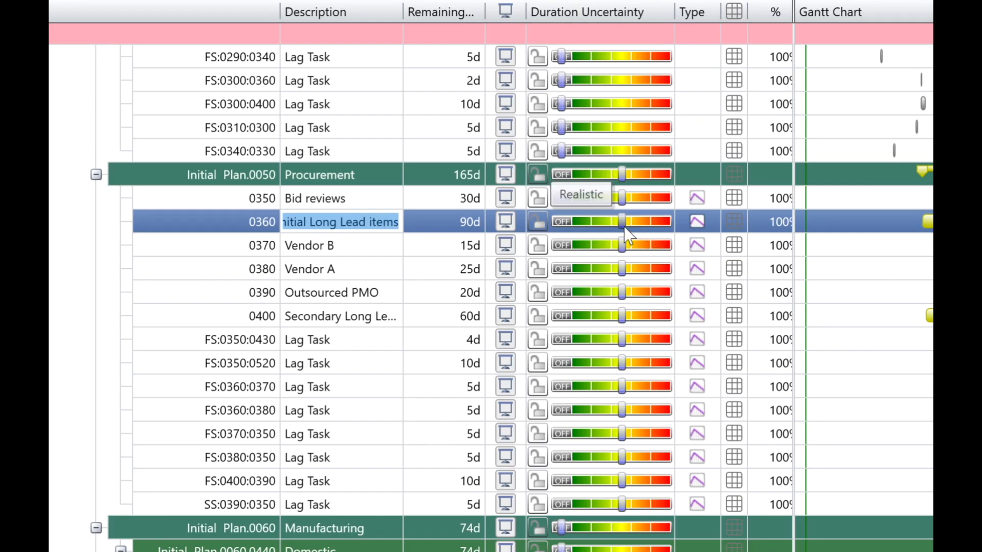
pyautogui.moveTo(622, 223); pyautogui.dragTo(671, 225)
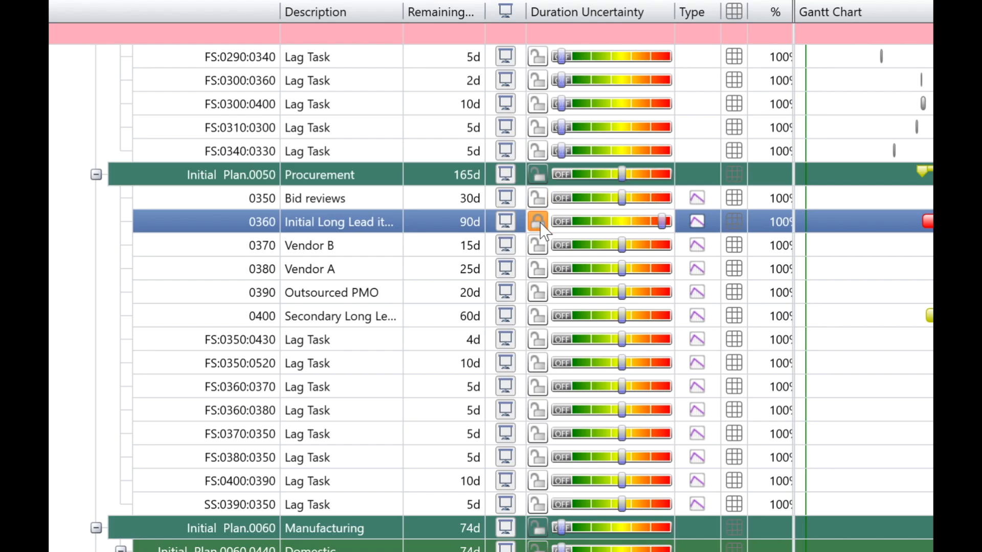
pyautogui.click(538, 175)
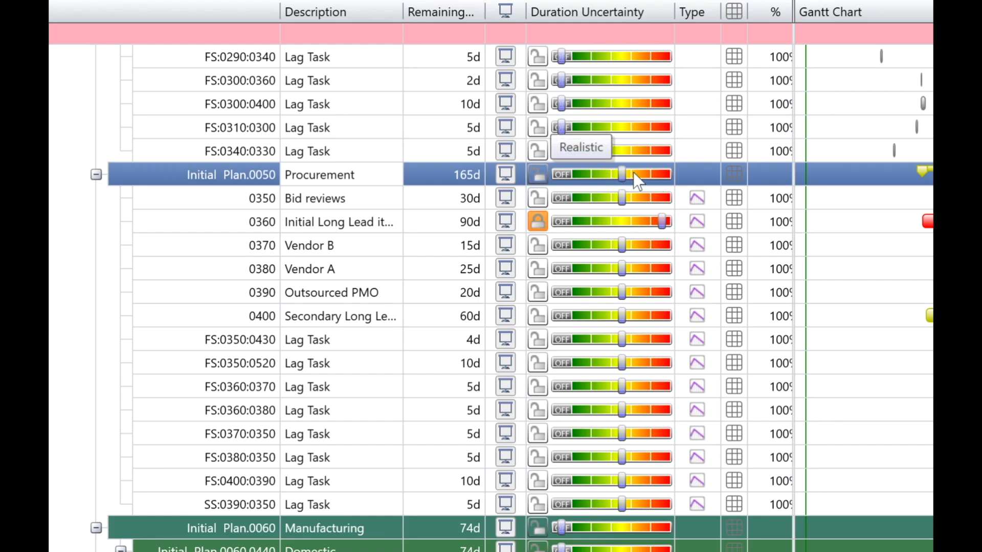
pyautogui.moveTo(623, 175); pyautogui.dragTo(643, 175)
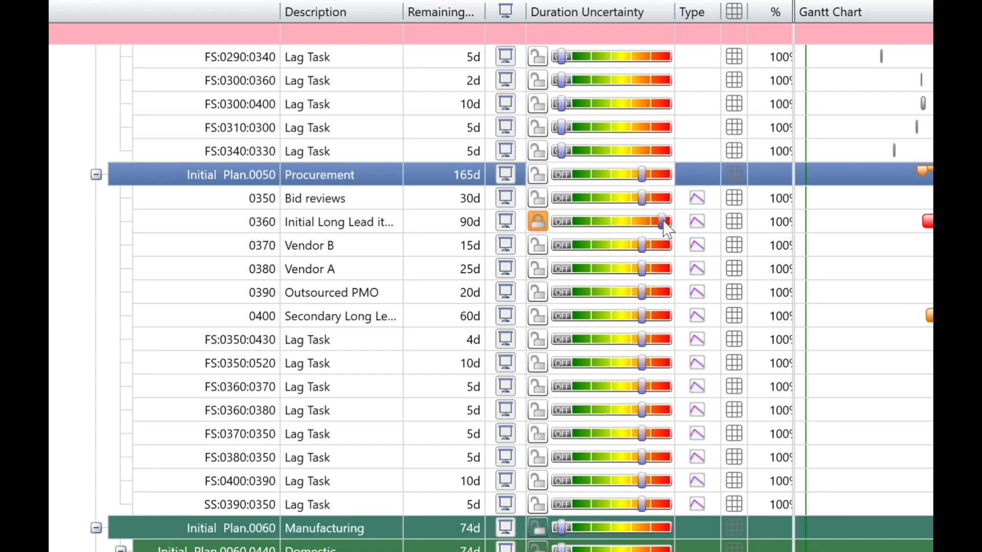
pyautogui.moveTo(663, 221)
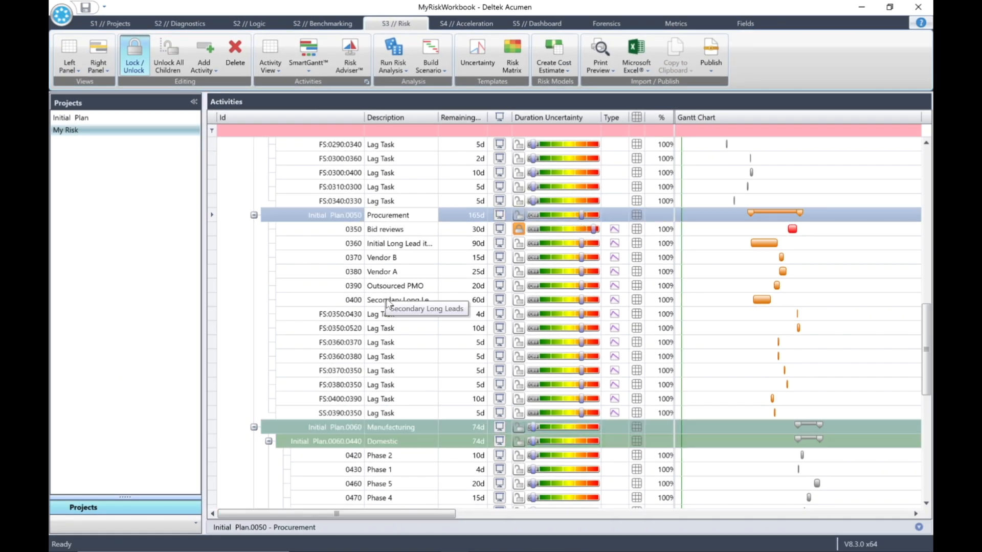
# Step: Unlock all children of the Procurement summary and set its duration uncertainty to Off
pyautogui.doubleClick(389, 300)
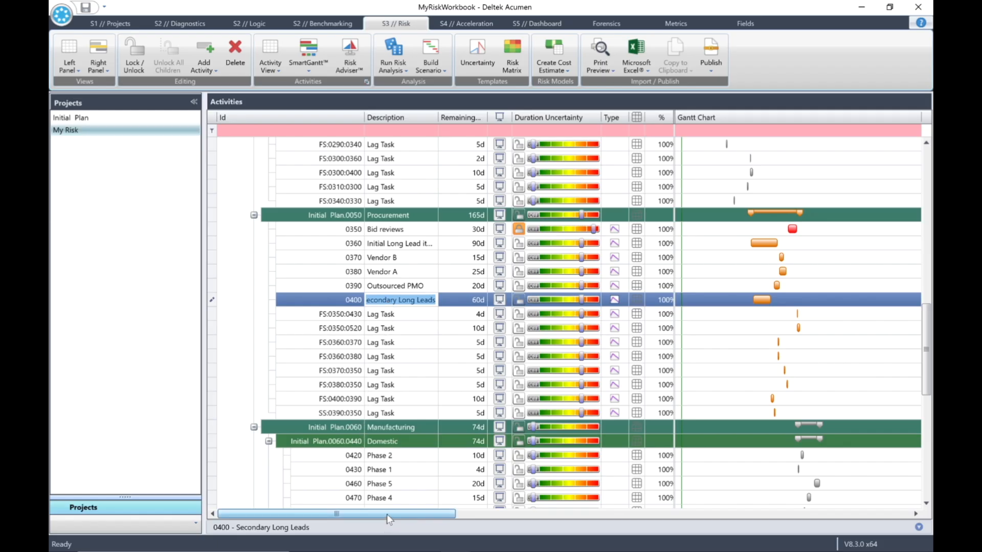
pyautogui.moveTo(387, 513); pyautogui.dragTo(694, 532)
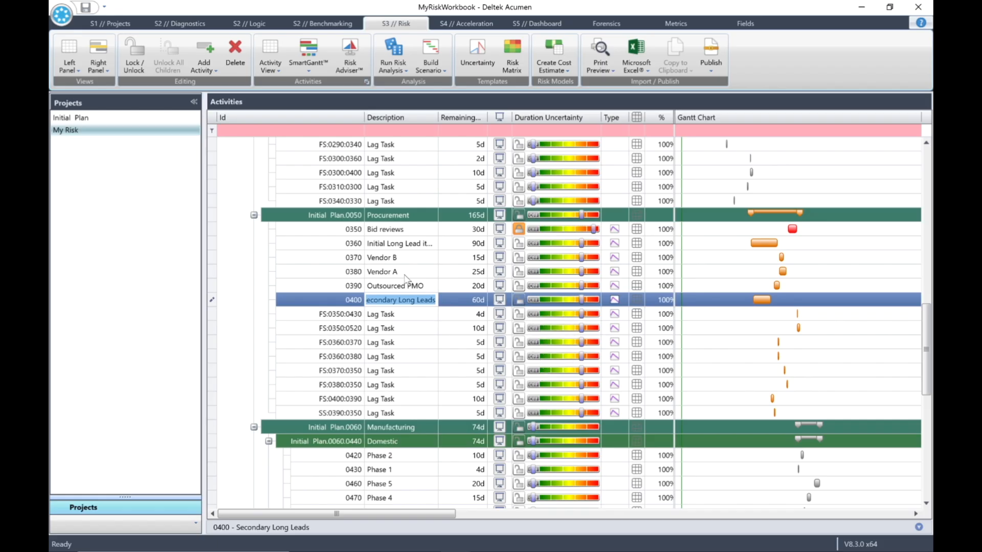
pyautogui.click(397, 219)
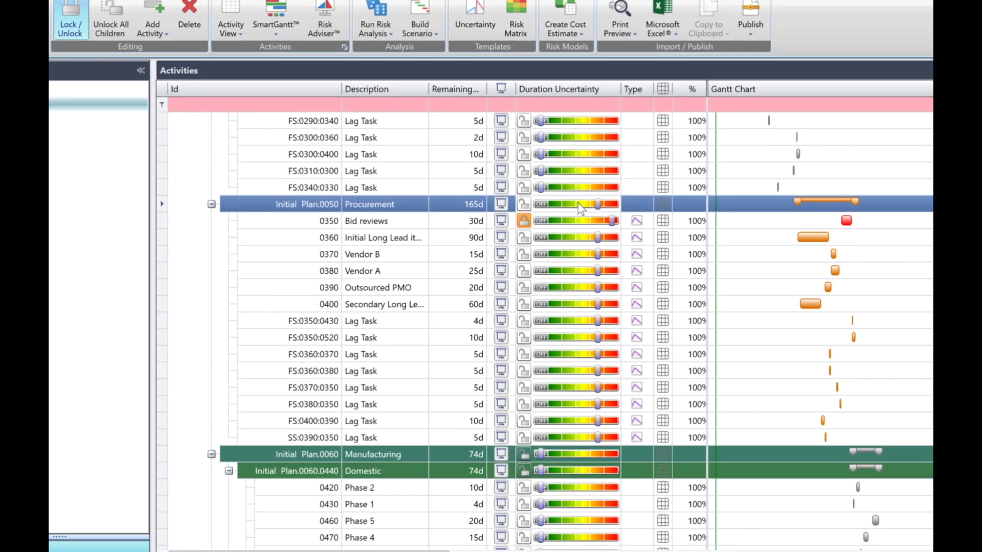
pyautogui.rightClick(565, 215)
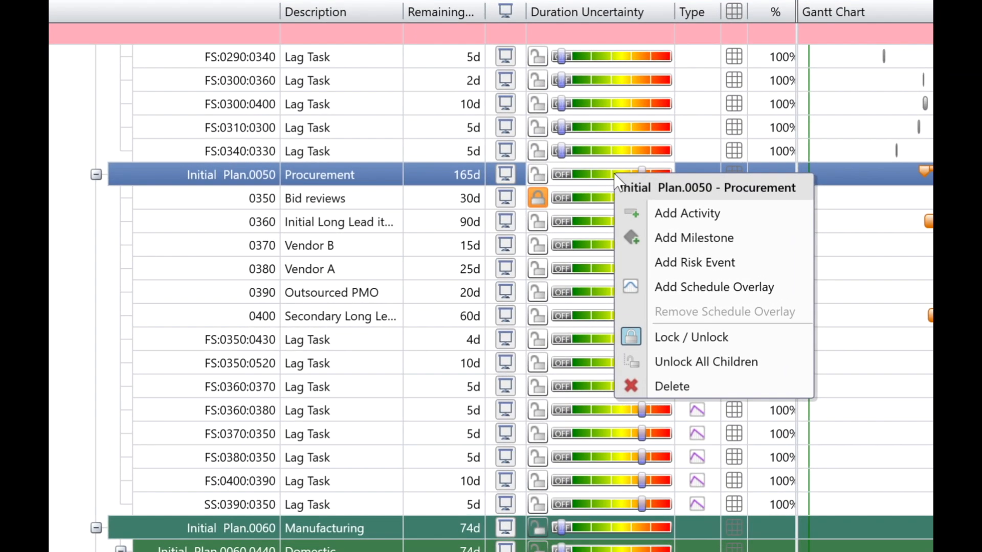
pyautogui.click(699, 364)
pyautogui.scroll(1, 698, 363)
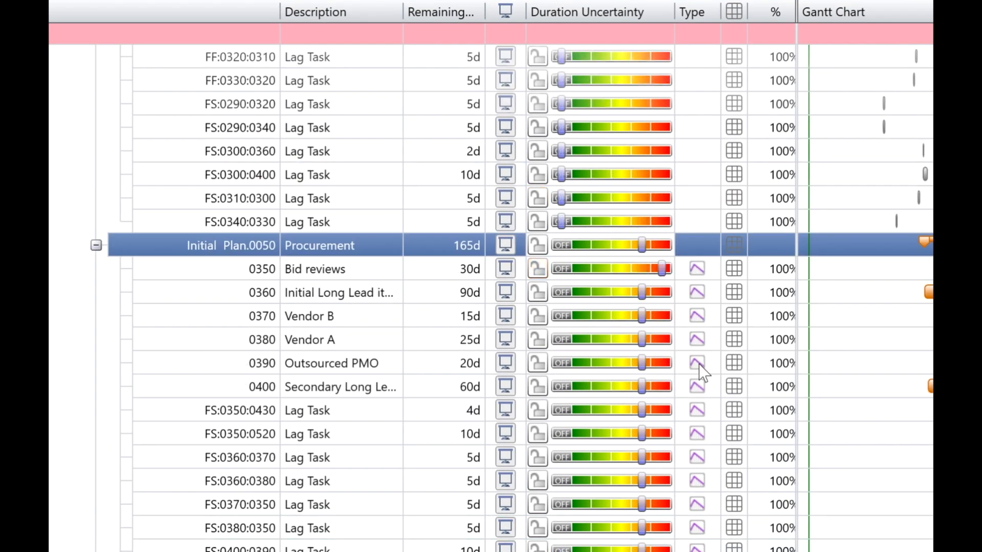
pyautogui.moveTo(640, 245); pyautogui.dragTo(555, 252)
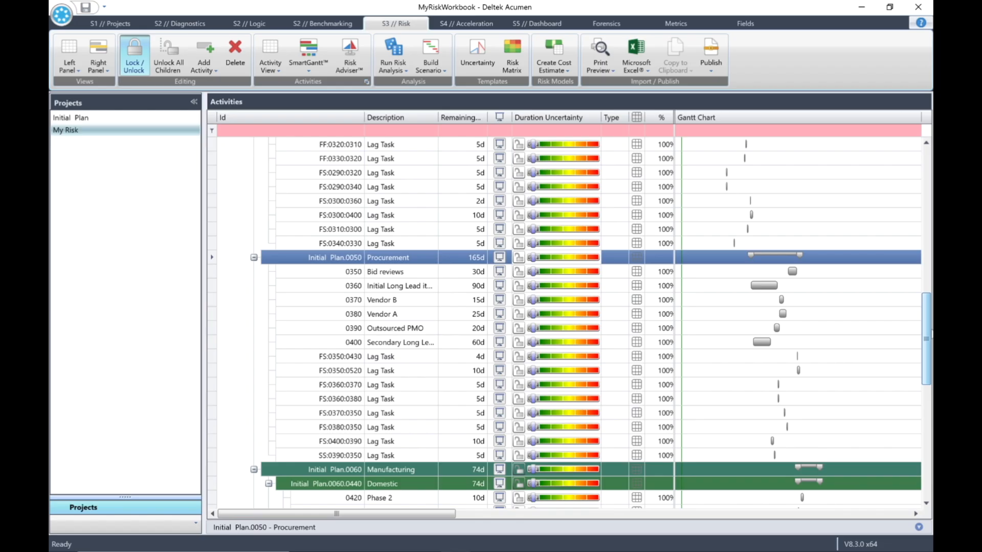
# Step: Unlock all children of the Initial Plan summary in My Risk and set its duration uncertainty to Off
pyautogui.scroll(10, 455, 220)
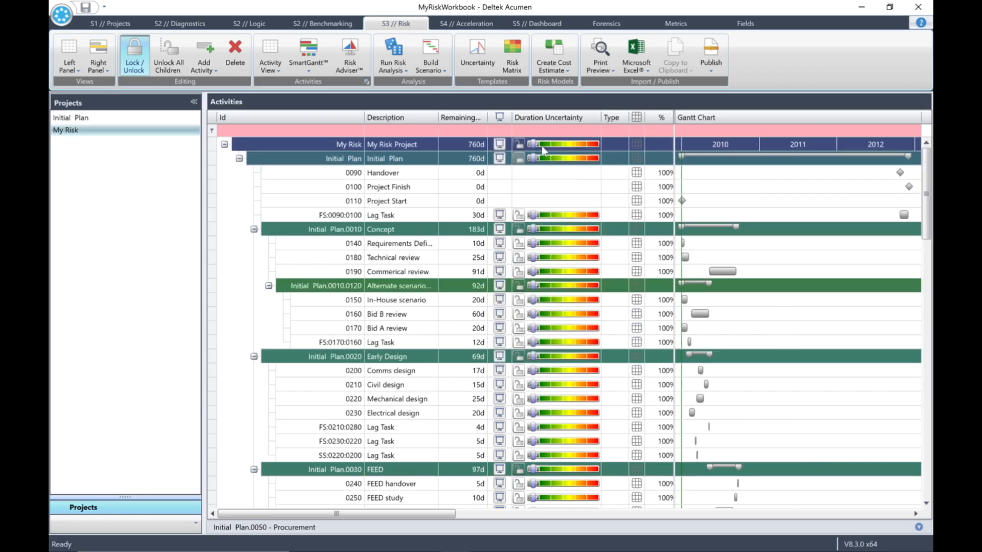
pyautogui.rightClick(559, 159)
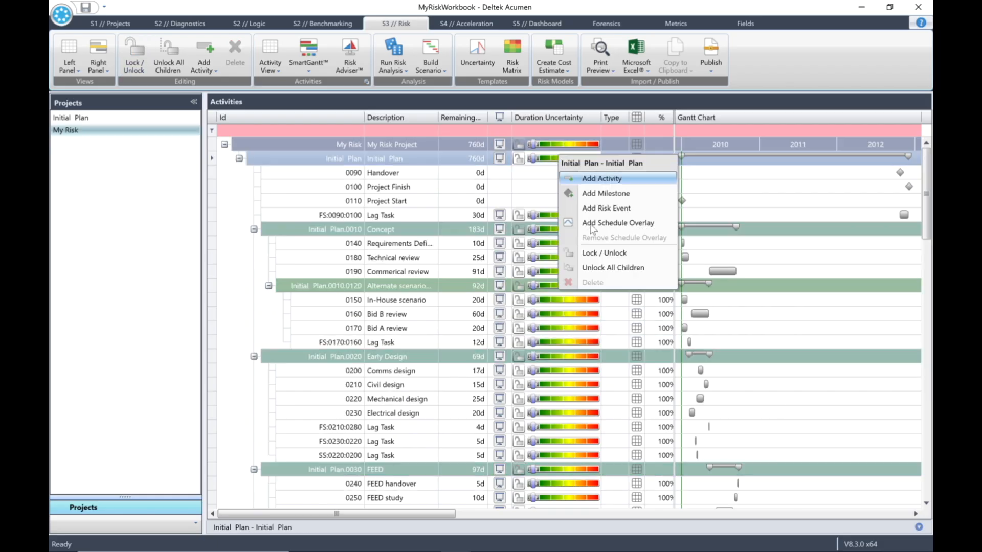
pyautogui.click(608, 269)
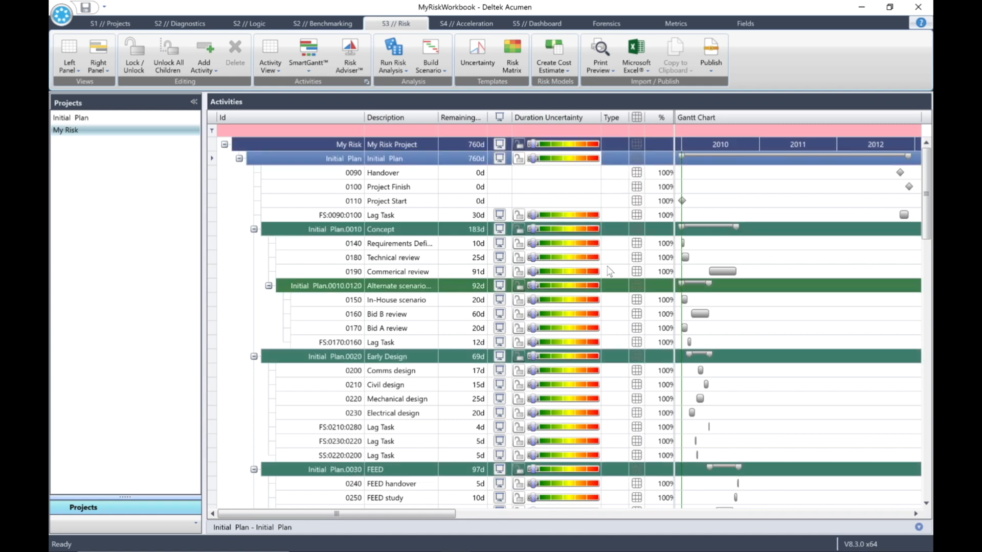
pyautogui.moveTo(532, 158)
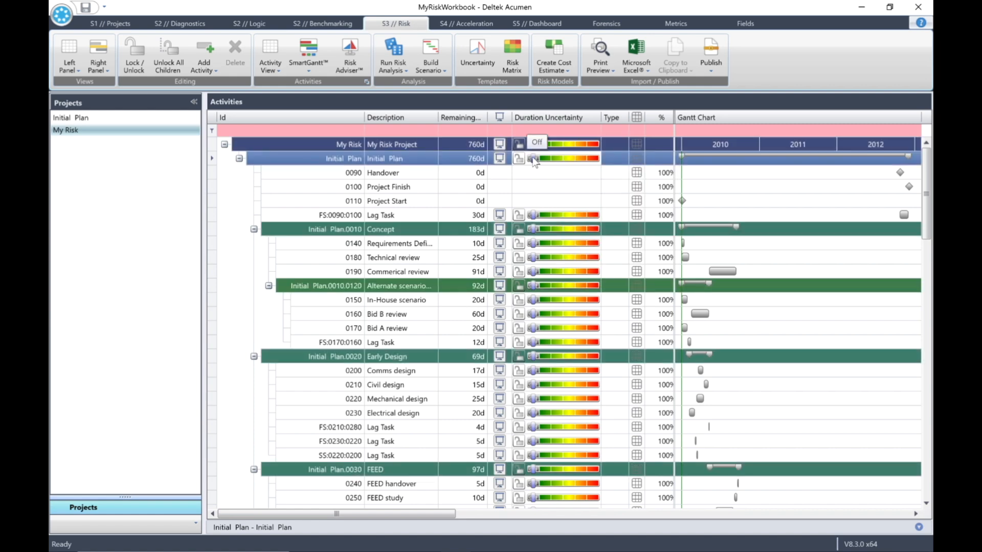
pyautogui.moveTo(534, 161)
pyautogui.mouseDown()
pyautogui.moveTo(560, 162)
pyautogui.moveTo(523, 164)
pyautogui.mouseUp()
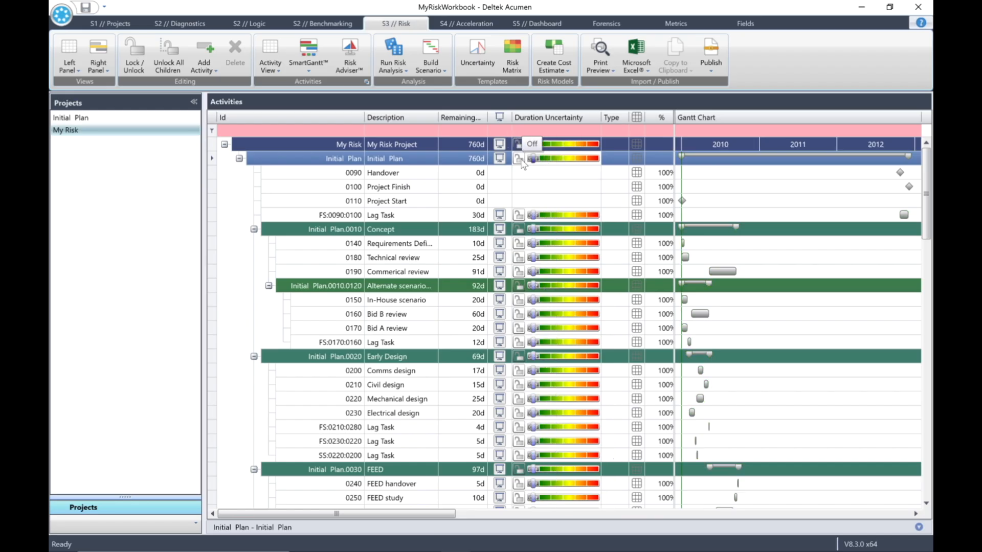
# Step: Close MyRiskWorkbook without saving the changes and reopen MyRiskWorkbook.afw from the recent workbooks
pyautogui.click(60, 15)
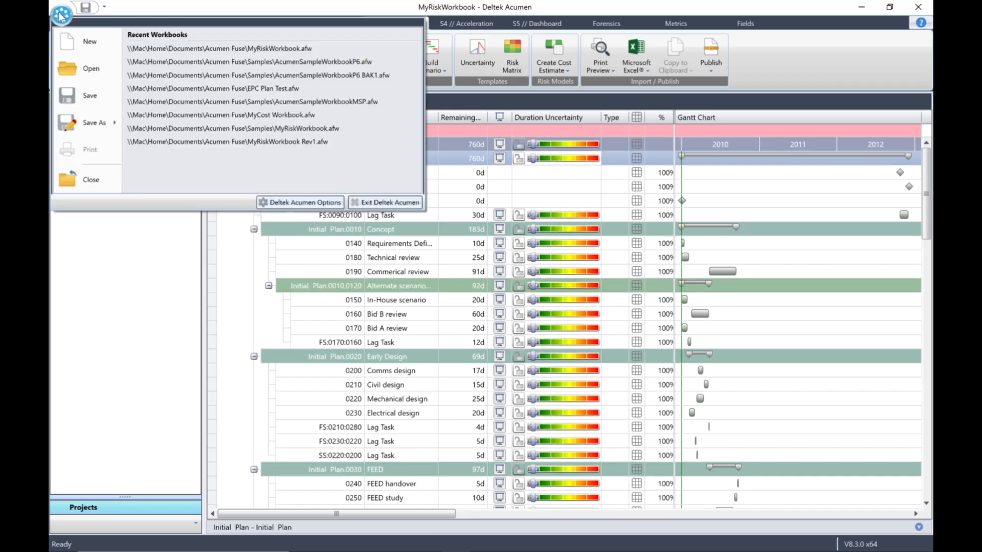
pyautogui.click(86, 182)
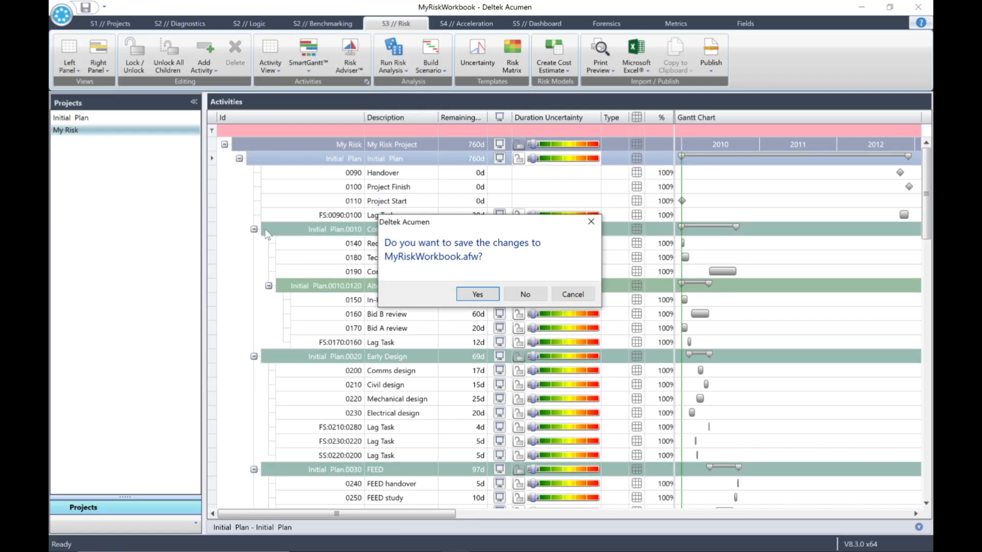
pyautogui.click(524, 293)
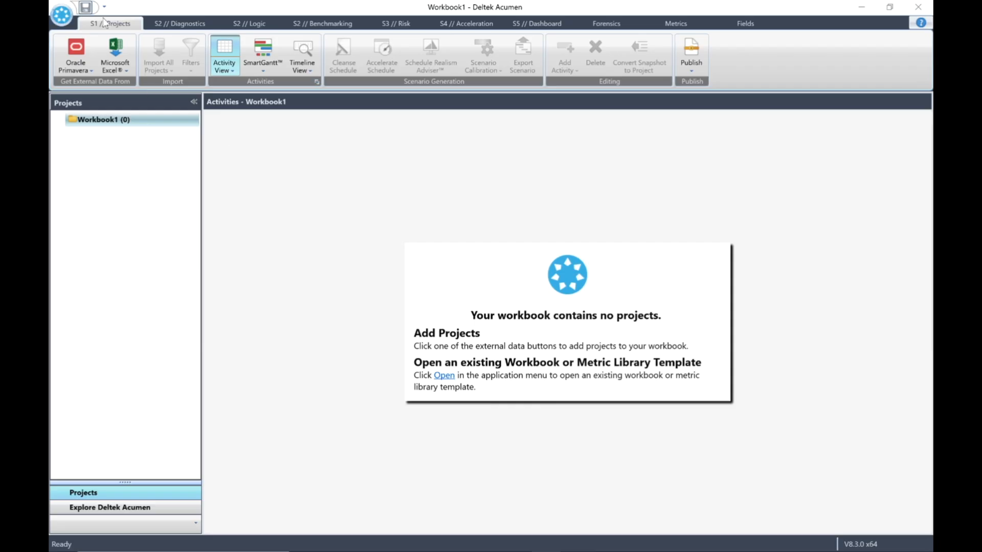
pyautogui.click(62, 16)
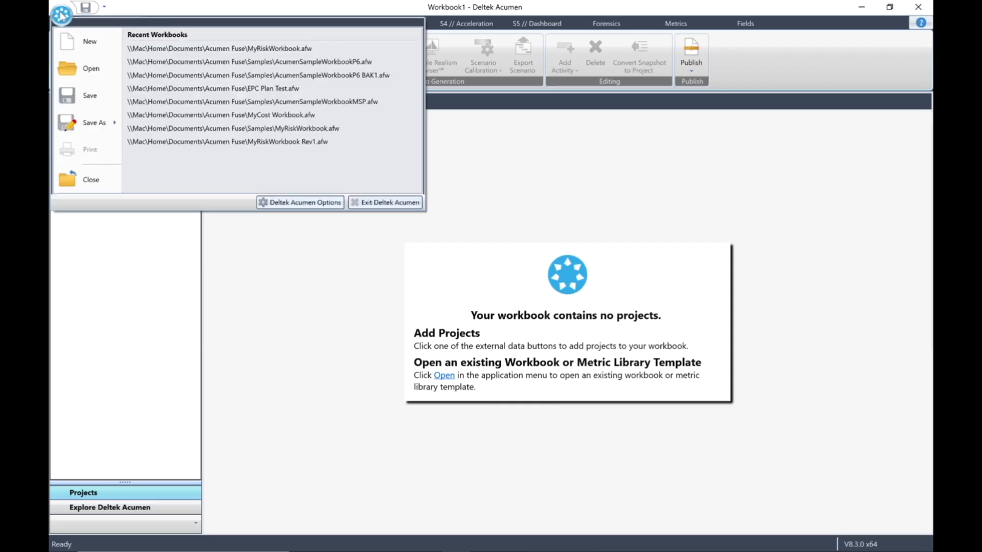
pyautogui.click(298, 49)
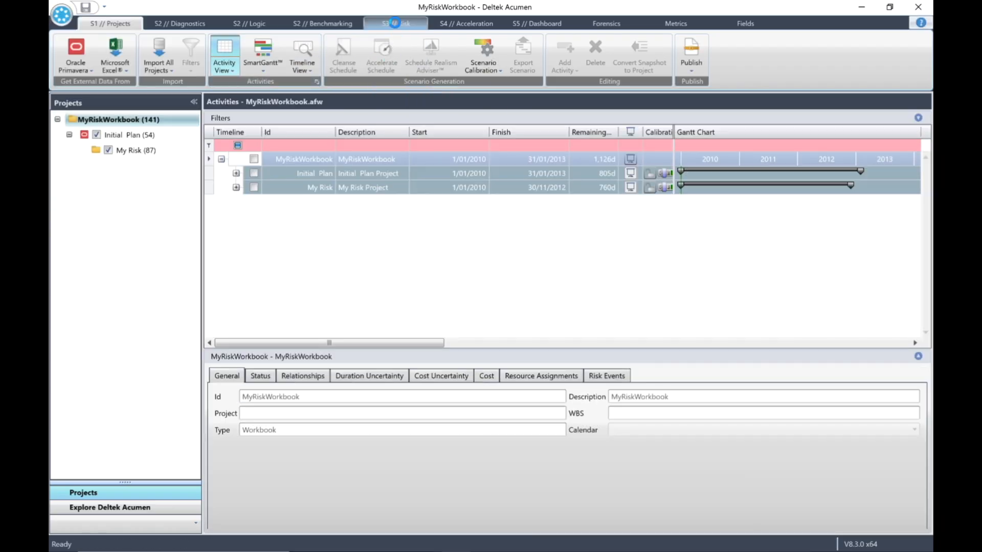
# Step: Apply the five-level Triangle uncertainty template to the reopened workbook's My Risk project and accept it
pyautogui.click(394, 23)
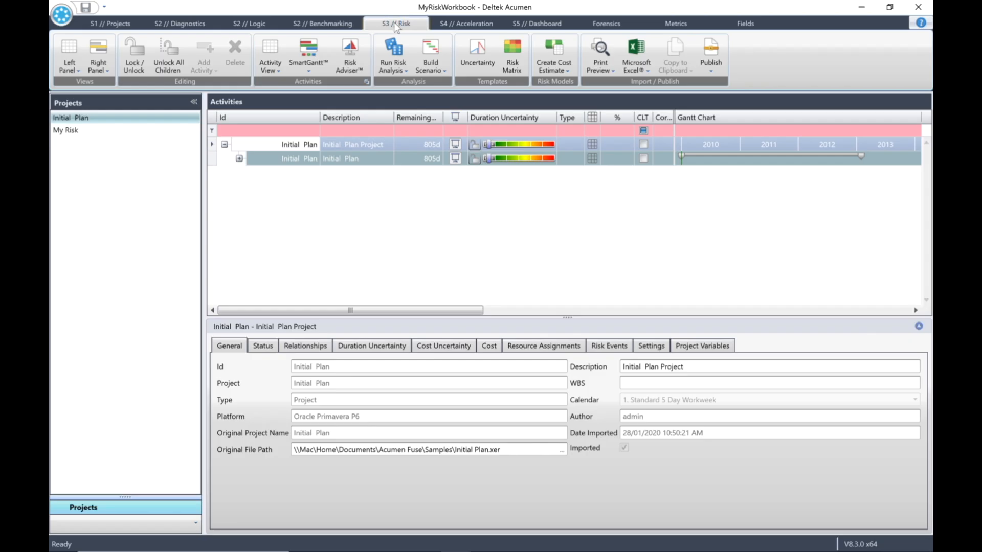
pyautogui.click(67, 132)
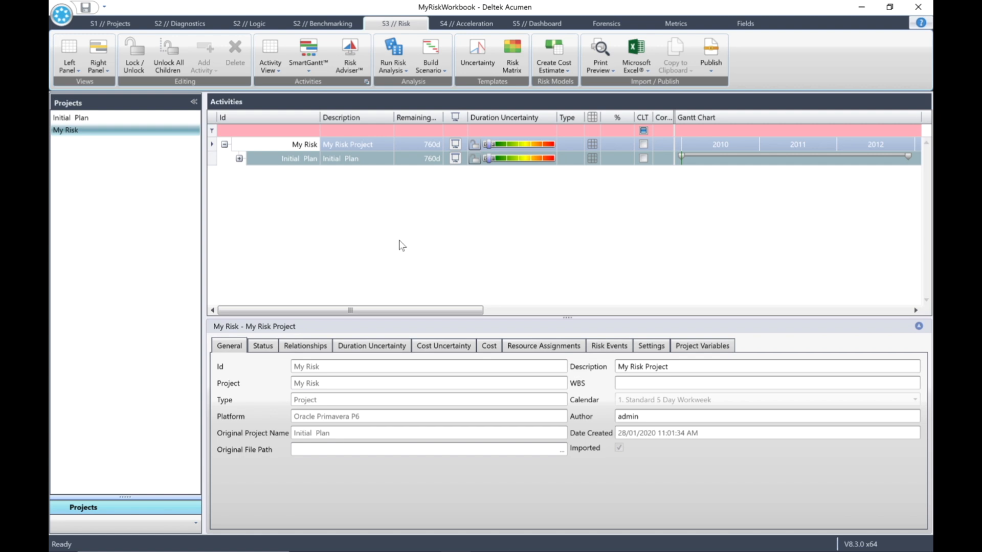
pyautogui.click(480, 49)
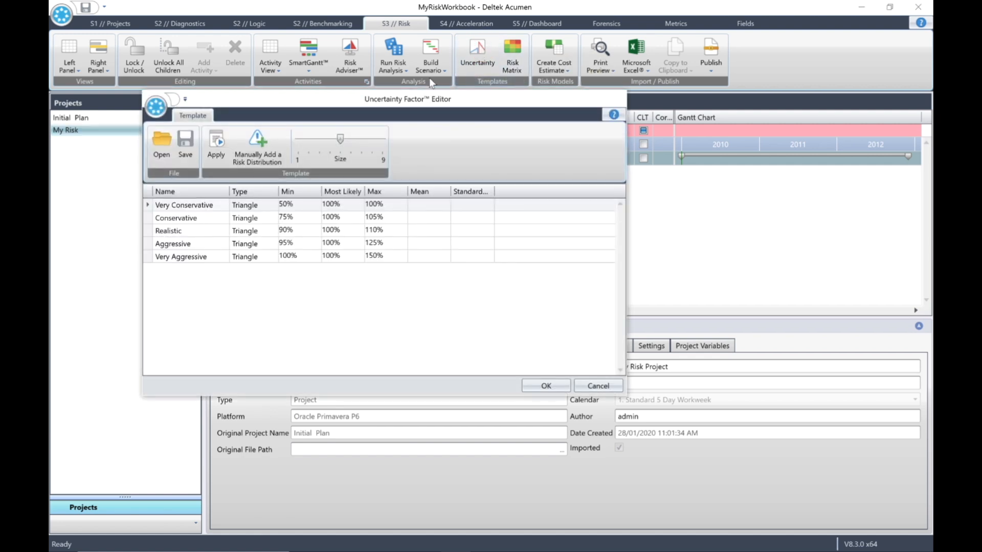
pyautogui.click(215, 153)
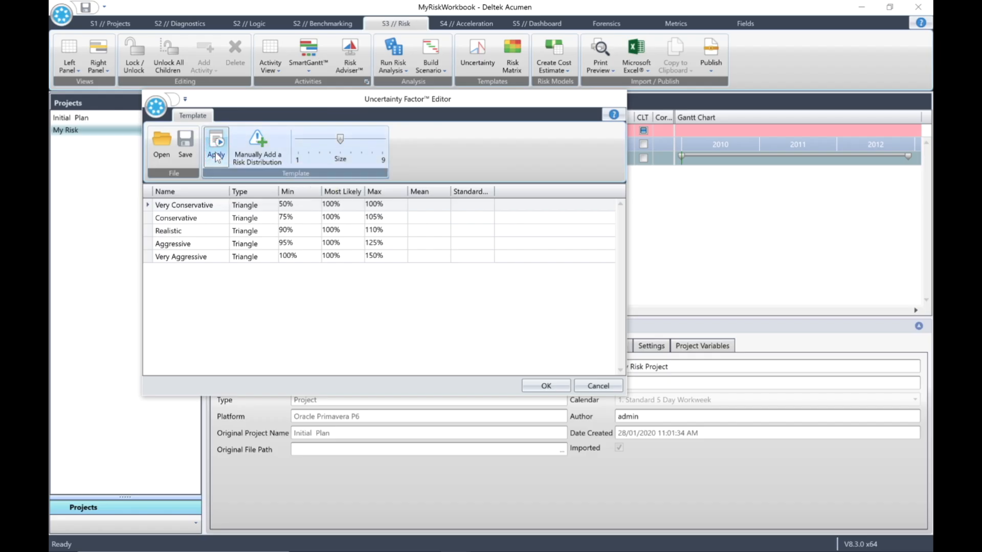
pyautogui.click(551, 384)
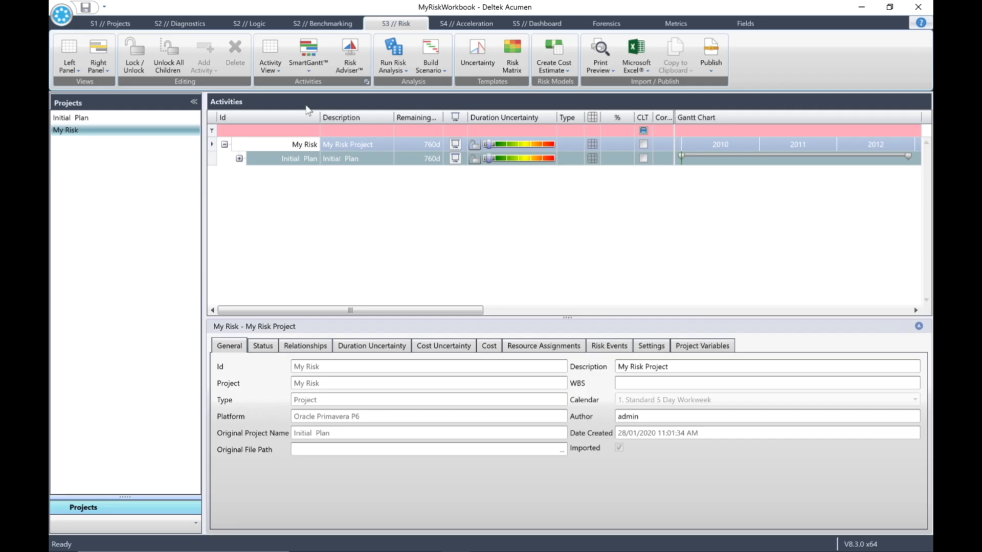
# Step: Set the activity grouping display level to 4 for the reopened My Risk project
pyautogui.click(275, 68)
pyautogui.moveTo(302, 94)
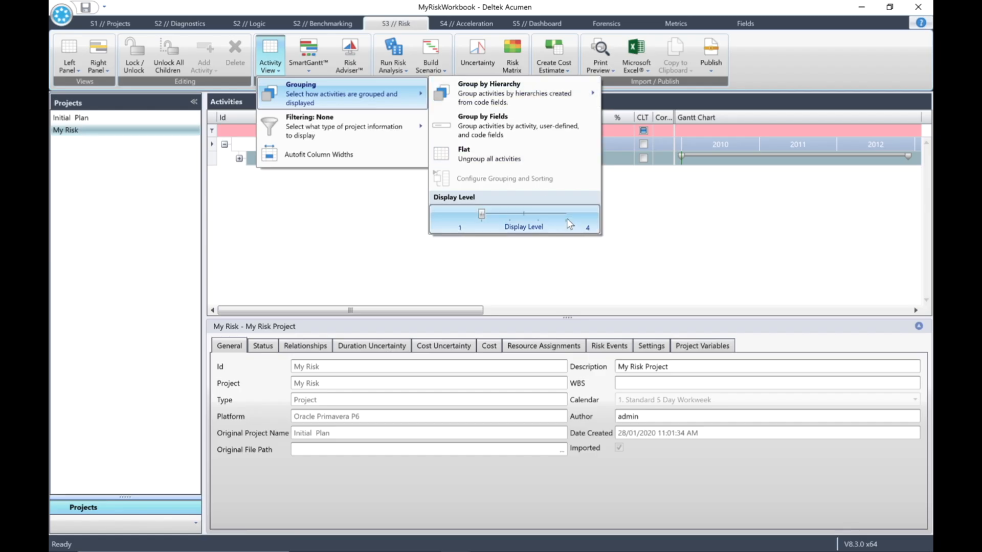
pyautogui.click(566, 214)
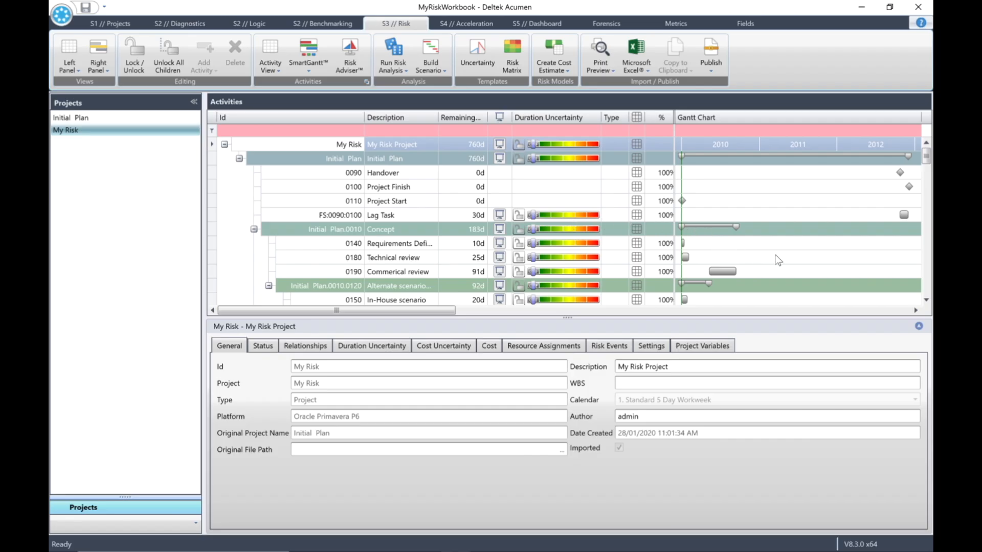
# Step: Collapse the activity details area and set the duration uncertainty of the Concept and Early Design summaries to Realistic
pyautogui.click(919, 327)
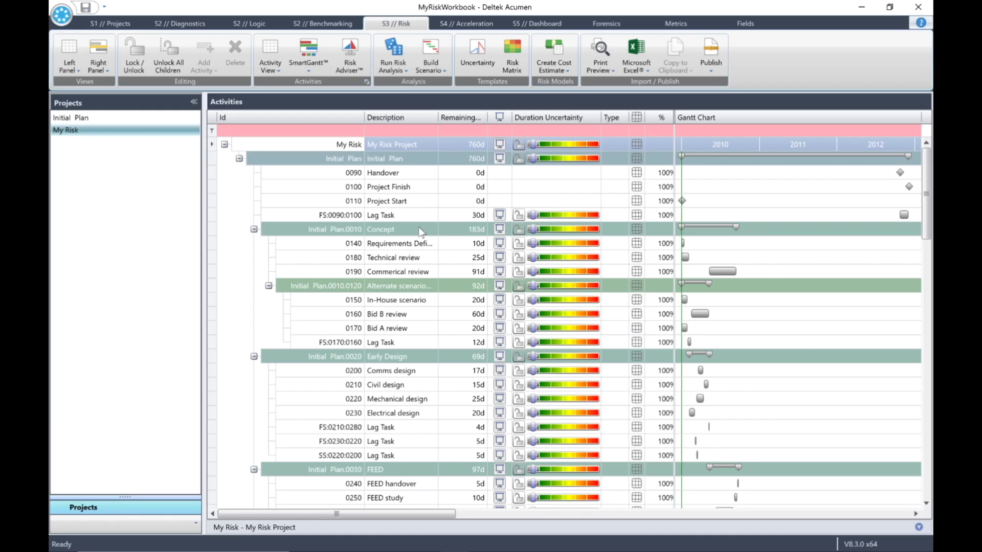
pyautogui.click(558, 229)
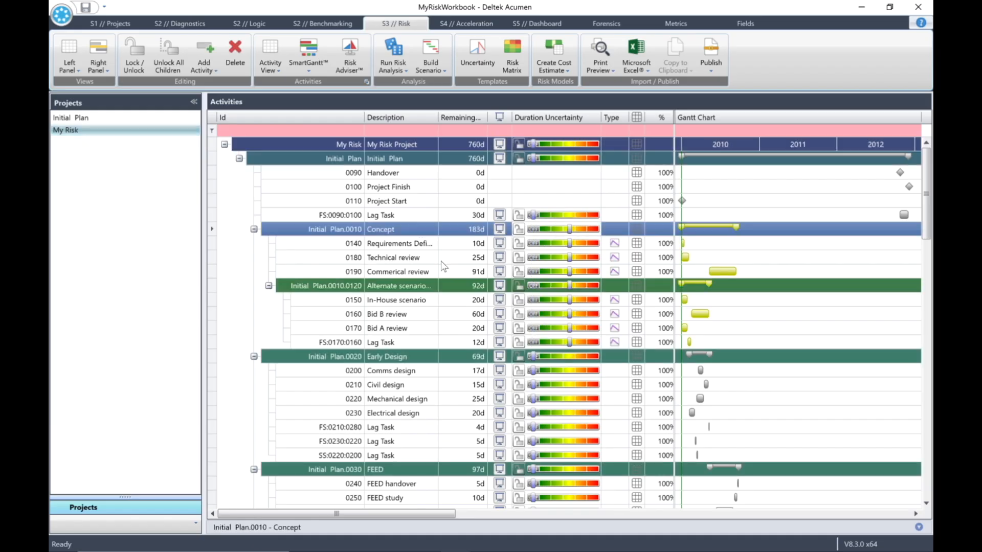
pyautogui.click(535, 357)
pyautogui.moveTo(536, 358); pyautogui.dragTo(569, 358)
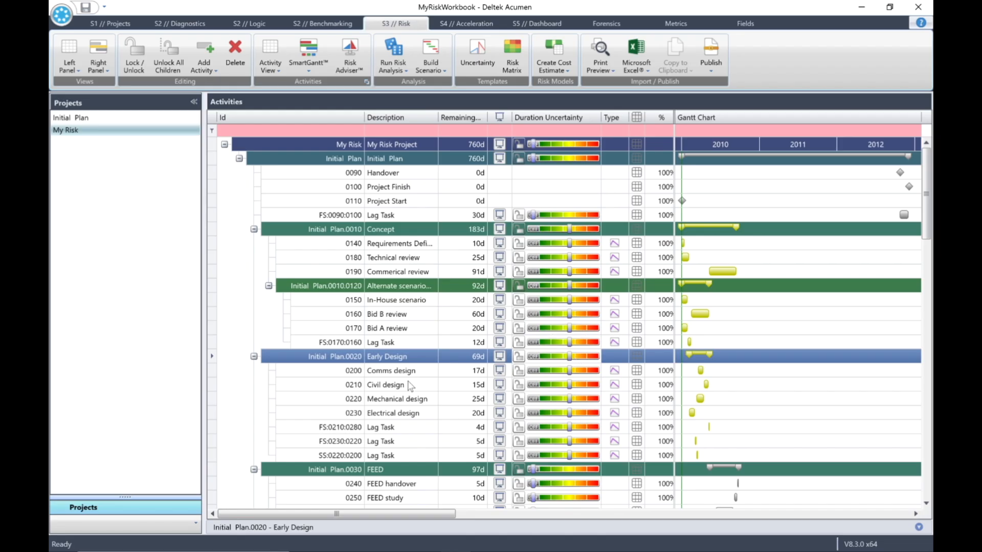
# Step: Set the FEED summary's duration uncertainty to Realistic and that of its EPC design activity to Very Aggressive
pyautogui.scroll(-6, 406, 409)
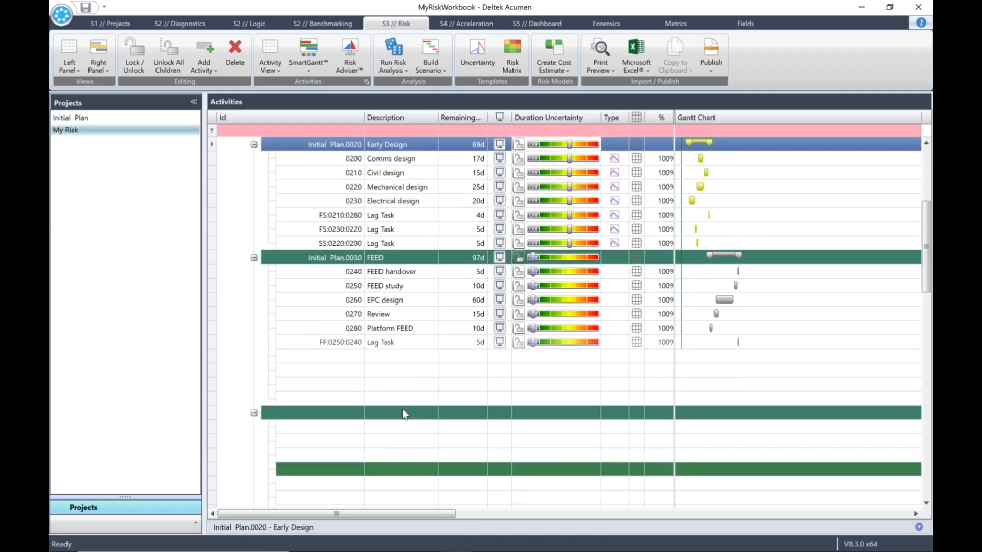
pyautogui.moveTo(533, 214); pyautogui.dragTo(569, 216)
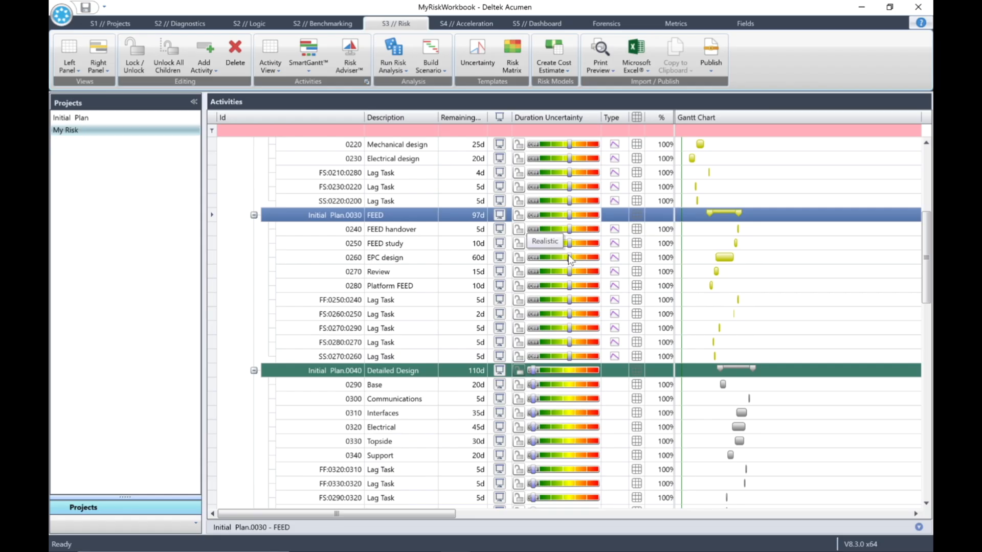
pyautogui.moveTo(570, 259); pyautogui.dragTo(594, 258)
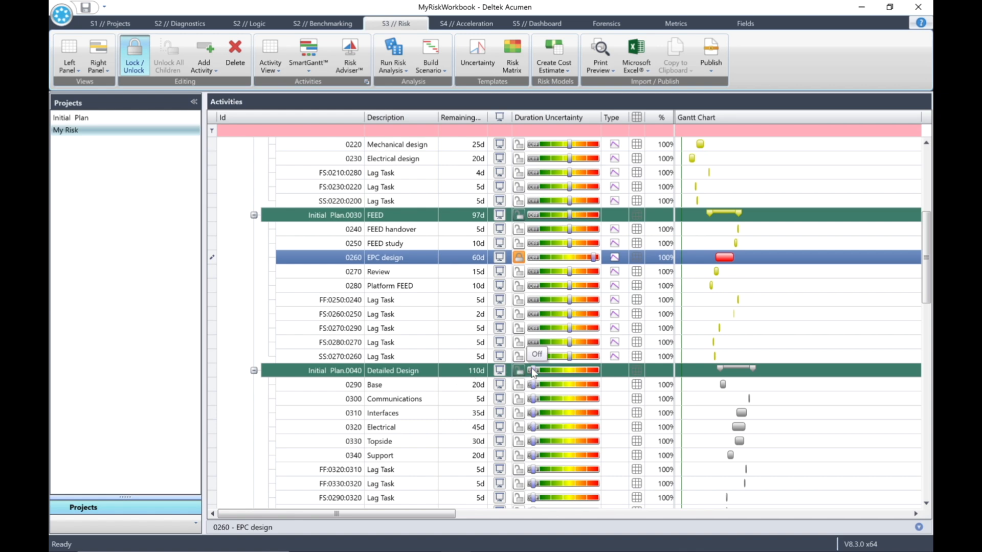
# Step: Set the duration uncertainty of the Detailed Design summary to Conservative and of the Procurement summary to Very Aggressive
pyautogui.moveTo(539, 371); pyautogui.dragTo(559, 375)
pyautogui.scroll(-7, 417, 429)
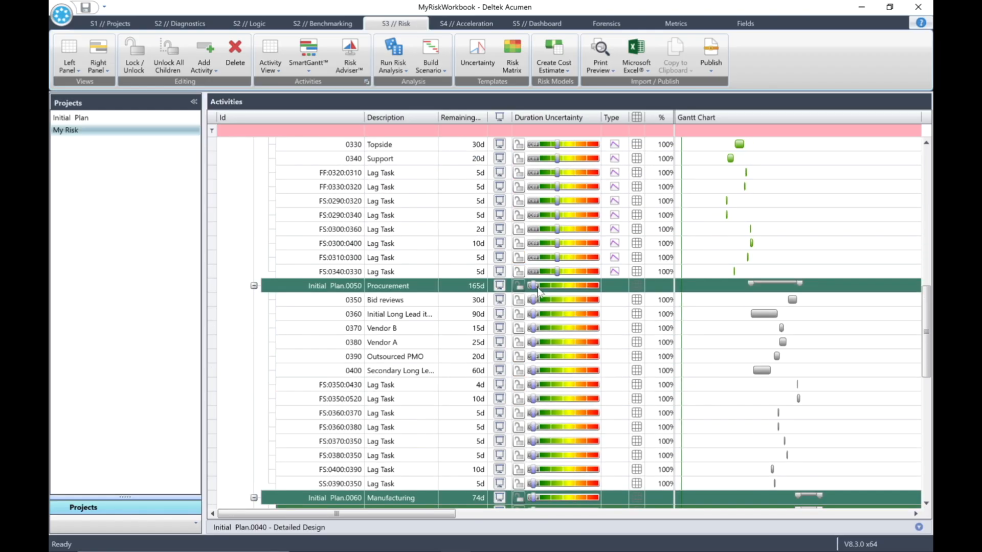
pyautogui.moveTo(533, 285); pyautogui.dragTo(612, 295)
# Step: Under Procurement, set the Initial Long Lead items' uncertainty to Aggressive and lock Secondary Long Leads at Very Aggressive
pyautogui.moveTo(571, 334)
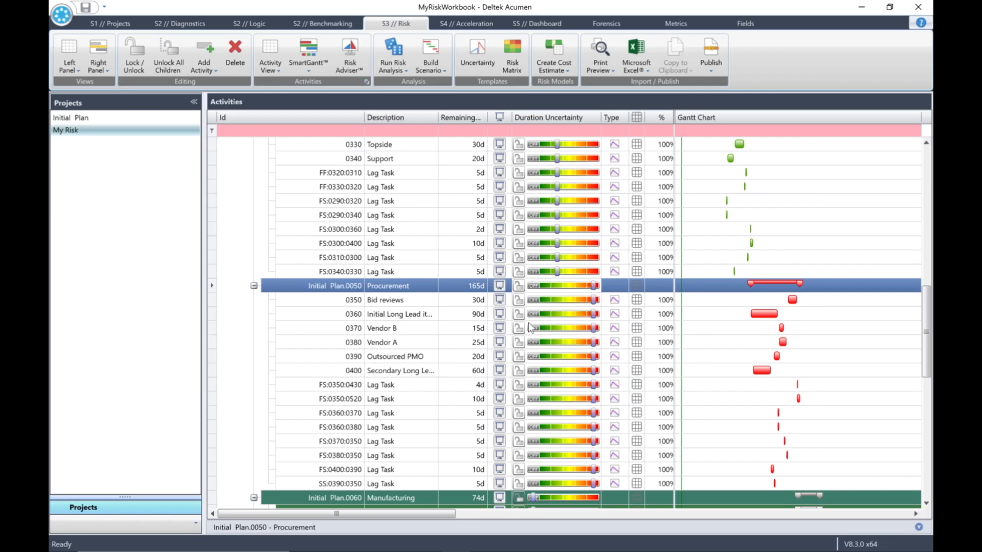
pyautogui.moveTo(572, 389)
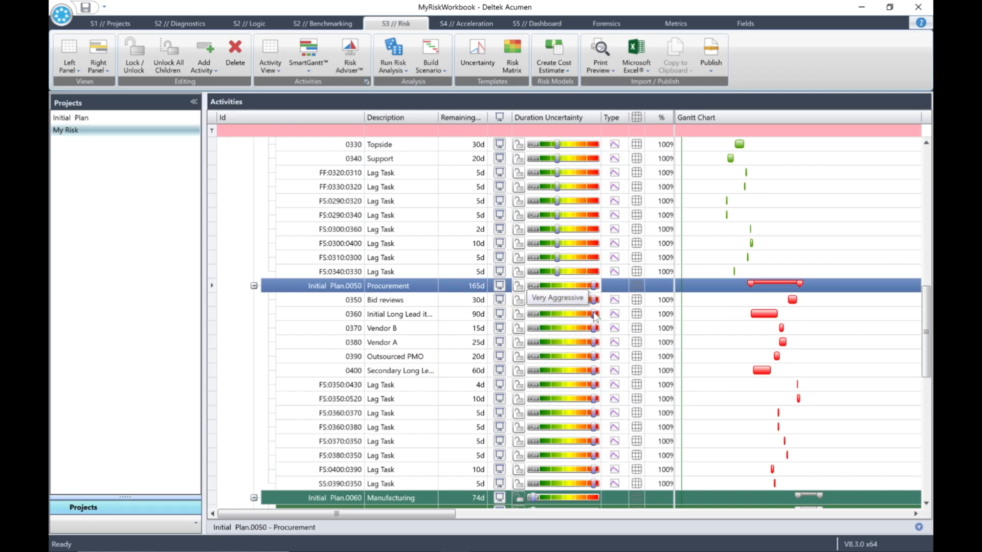
pyautogui.moveTo(594, 314); pyautogui.dragTo(581, 314)
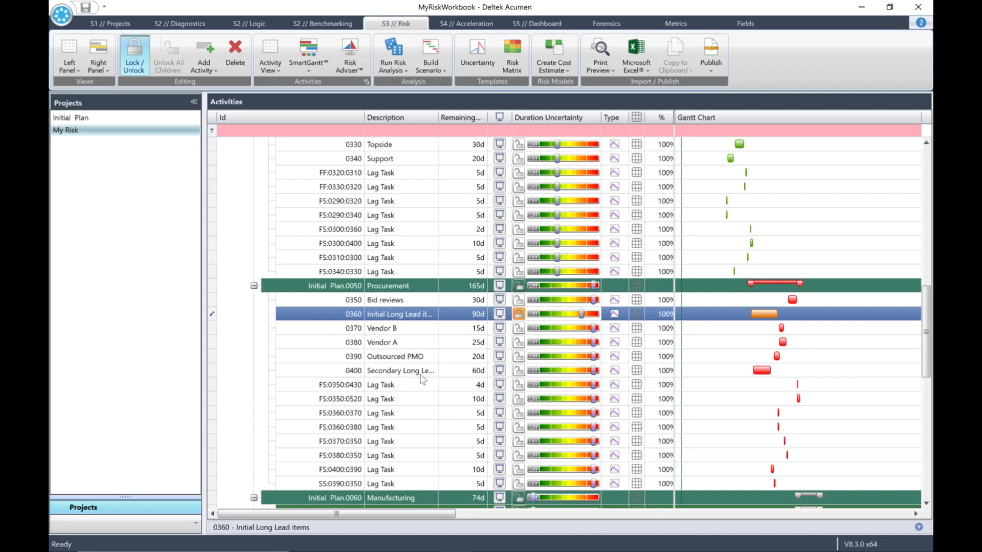
pyautogui.click(571, 377)
# Step: Under Manufacturing, set the duration uncertainty of the Domestic summary to Aggressive and of the Offshore summary to Very Aggressive
pyautogui.scroll(-4, 525, 392)
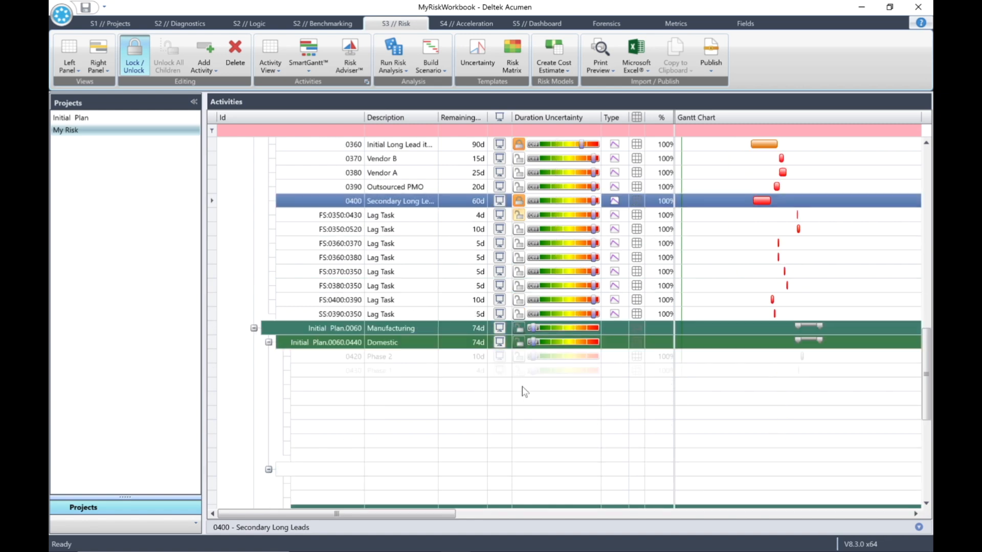
pyautogui.scroll(-4, 524, 392)
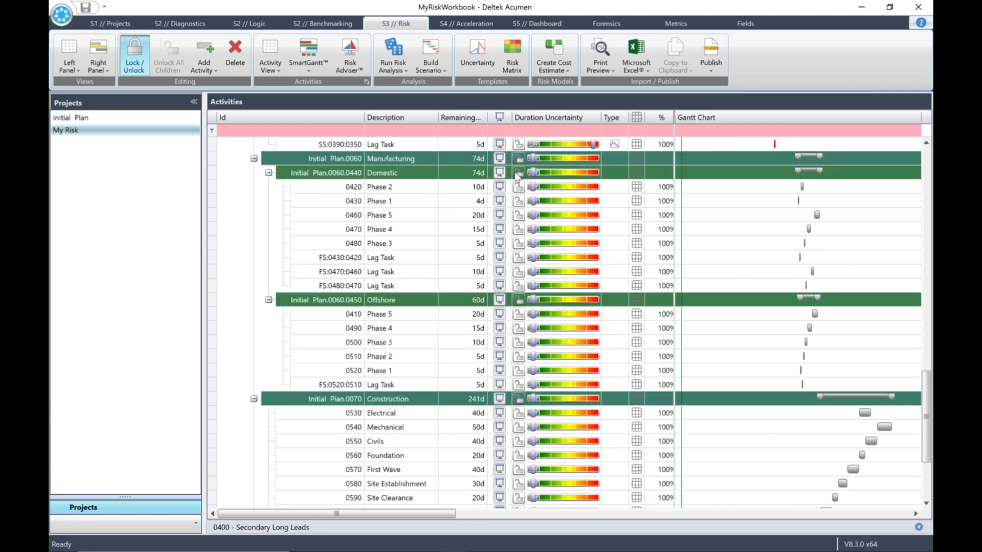
pyautogui.click(539, 177)
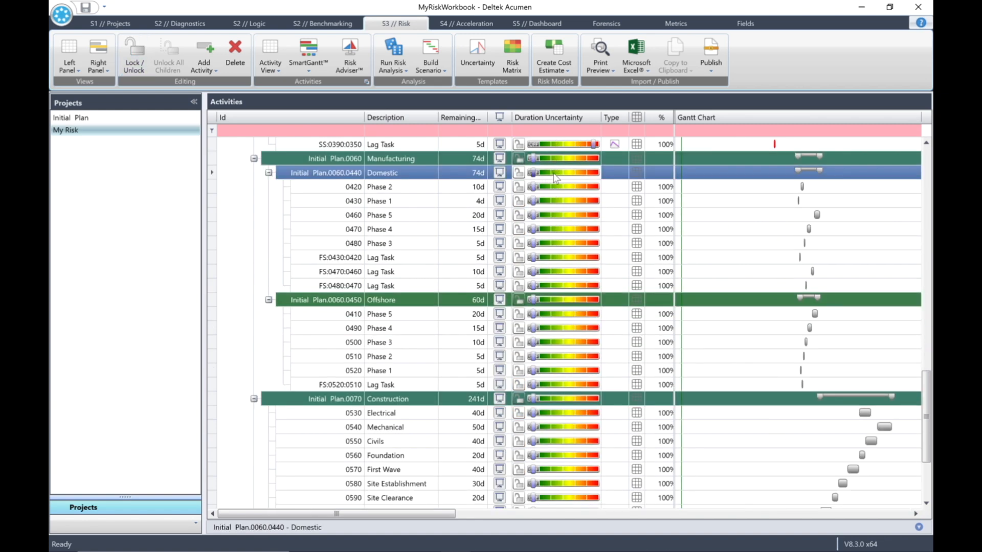
pyautogui.moveTo(555, 178); pyautogui.dragTo(591, 175)
pyautogui.click(580, 177)
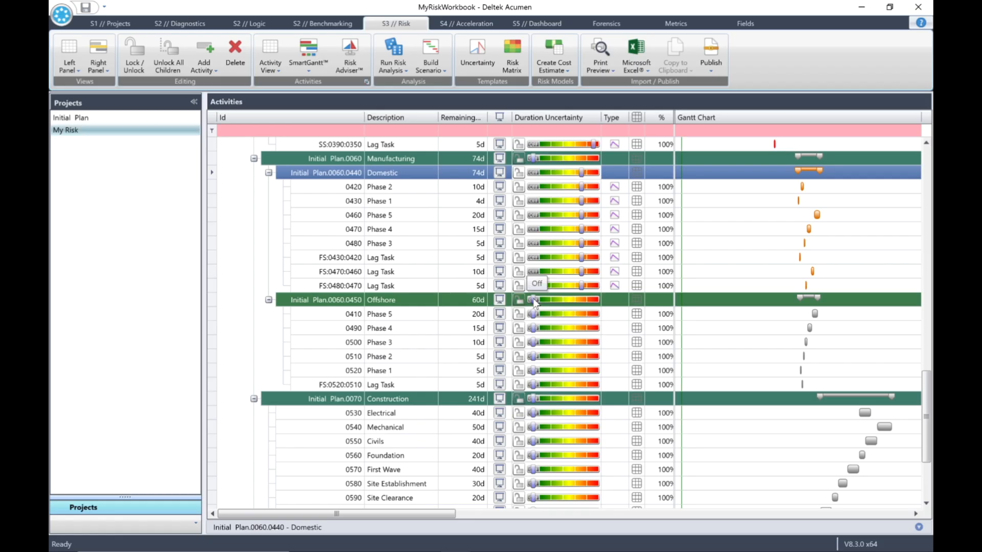
pyautogui.moveTo(535, 302); pyautogui.dragTo(622, 306)
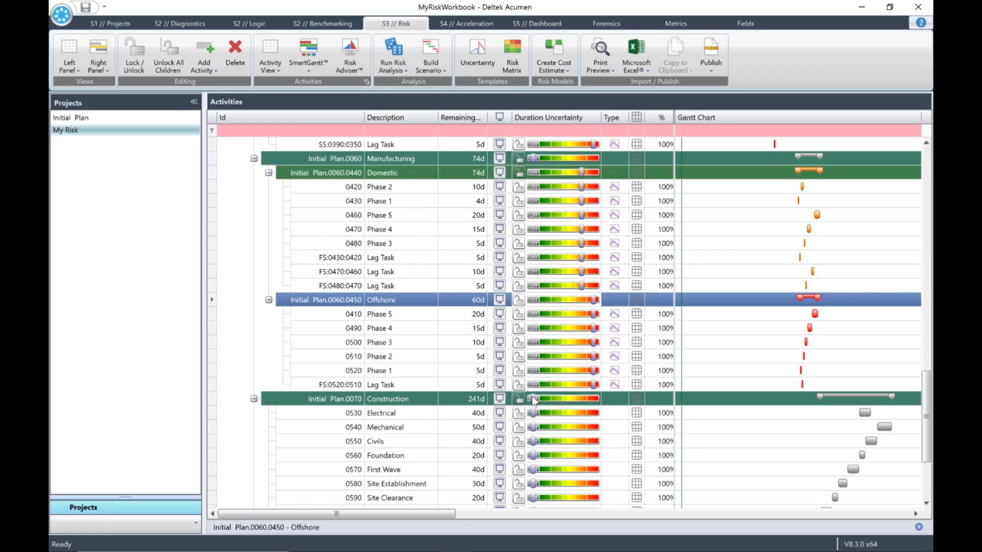
# Step: Set the duration uncertainty of the Construction summary to Conservative and of the Commissioning summary to Aggressive
pyautogui.moveTo(533, 401); pyautogui.dragTo(560, 402)
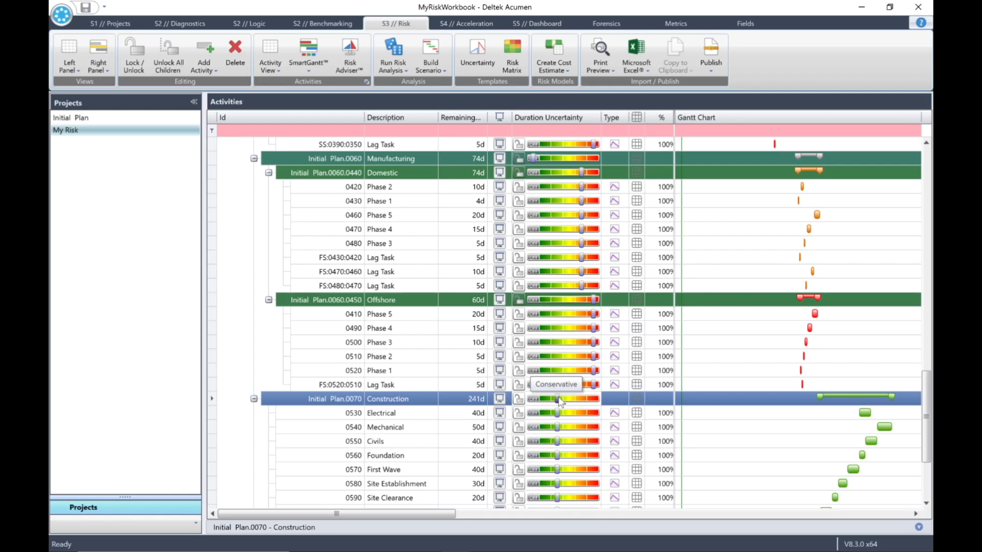
pyautogui.scroll(-3, 535, 435)
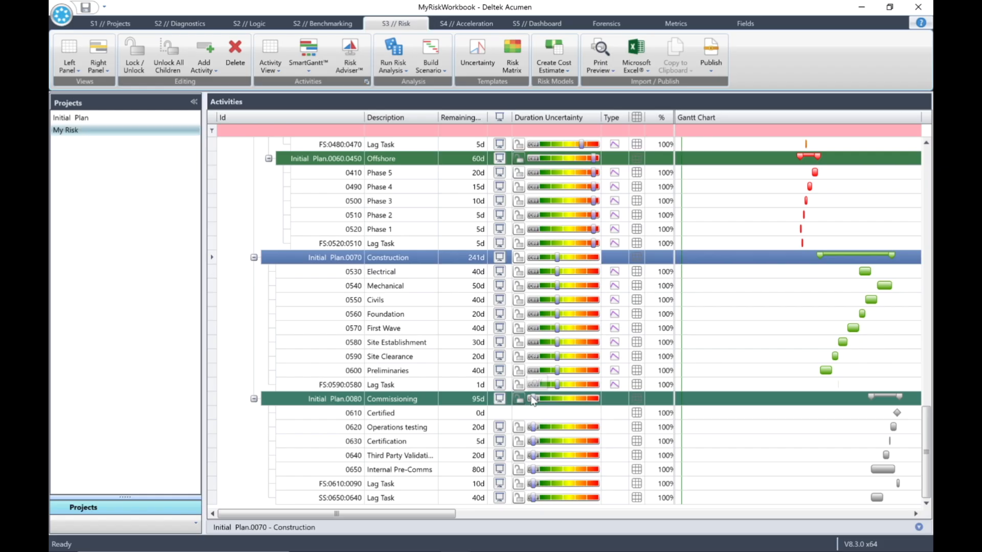
pyautogui.click(540, 402)
pyautogui.moveTo(540, 402); pyautogui.dragTo(570, 405)
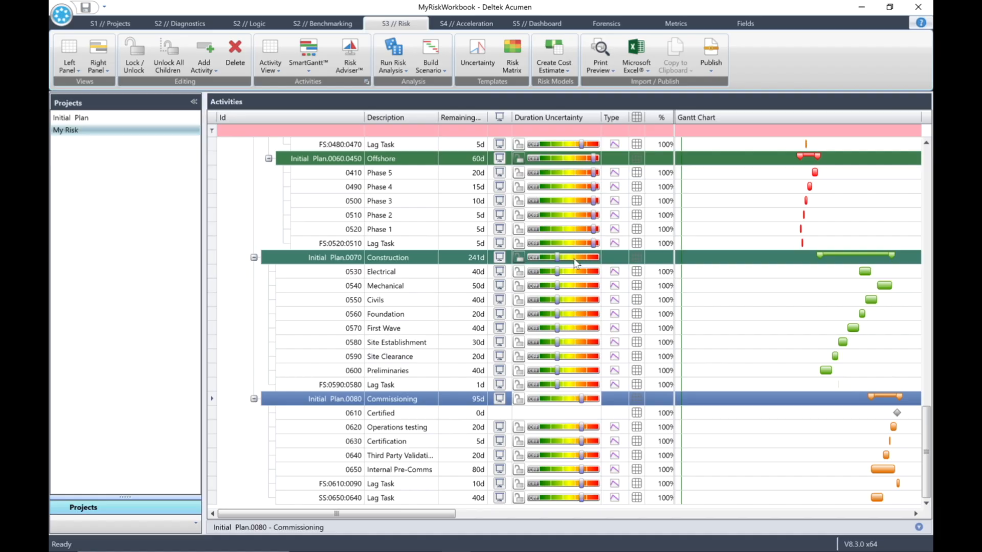
# Step: Examine the minimum, most likely and maximum duration columns and their percentages for the My Risk activities
pyautogui.moveTo(355, 512); pyautogui.dragTo(486, 514)
pyautogui.moveTo(892, 548); pyautogui.dragTo(895, 549)
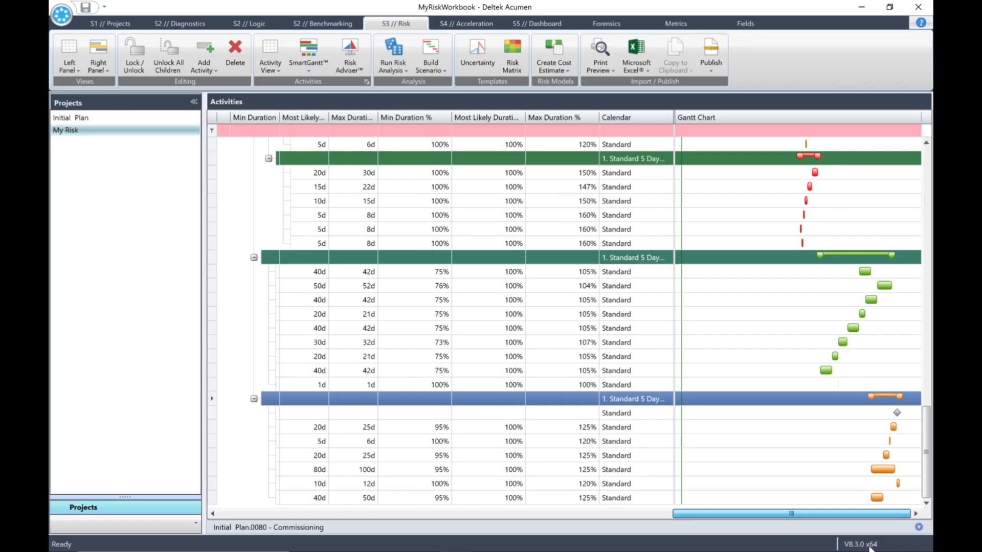
pyautogui.moveTo(744, 546); pyautogui.dragTo(702, 532)
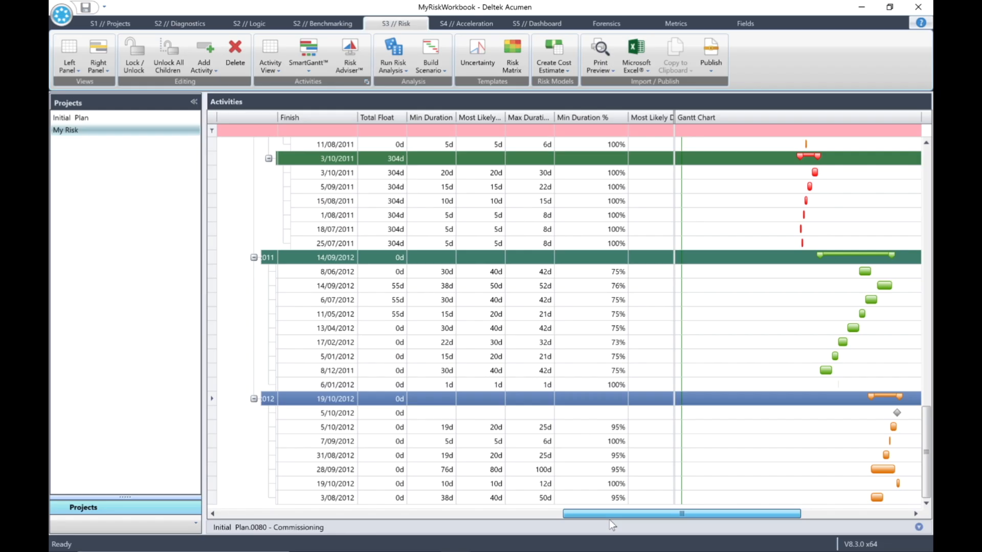
pyautogui.moveTo(609, 519); pyautogui.dragTo(116, 487)
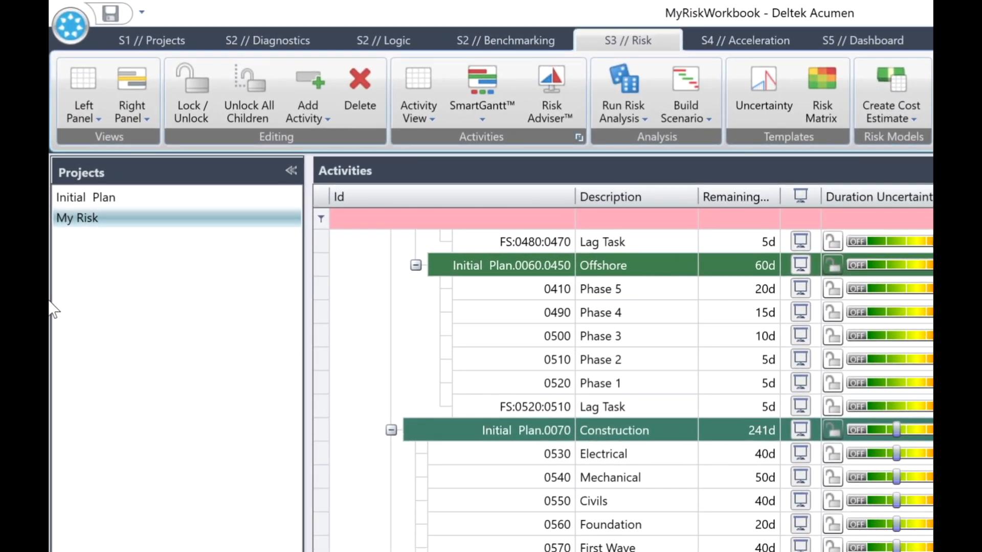
# Step: Replace the Gantt chart beside the My Risk activities with the Uncertainty Inputs chart
pyautogui.click(77, 102)
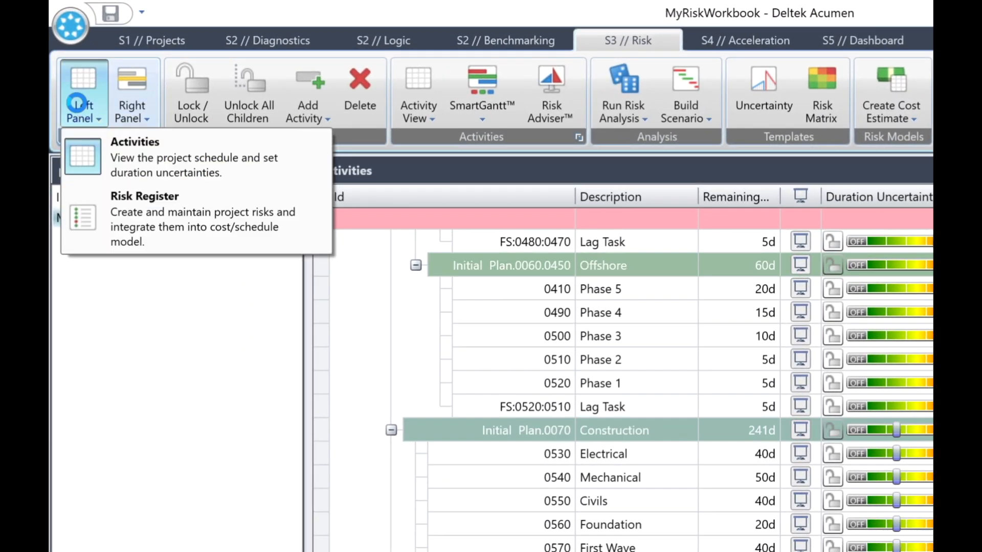
pyautogui.click(176, 173)
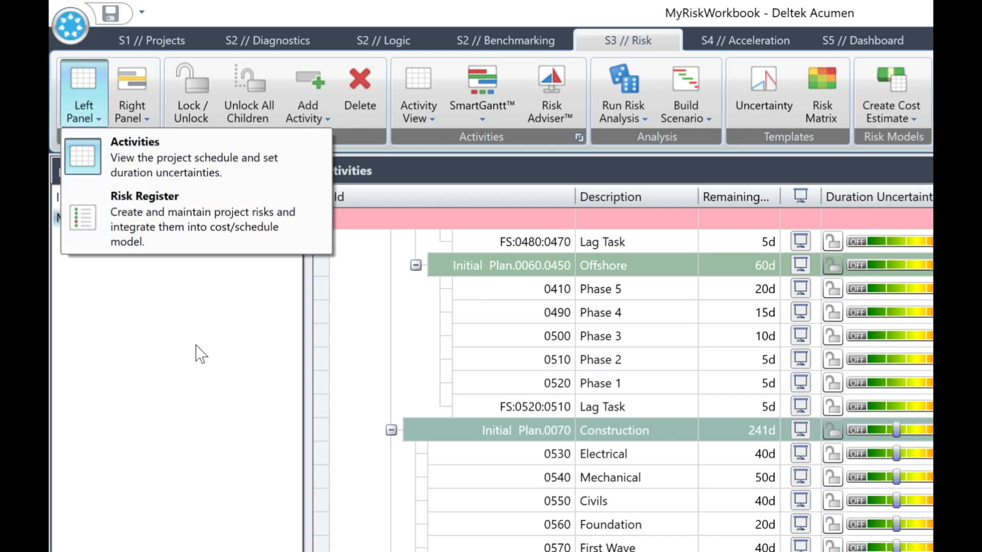
pyautogui.click(132, 106)
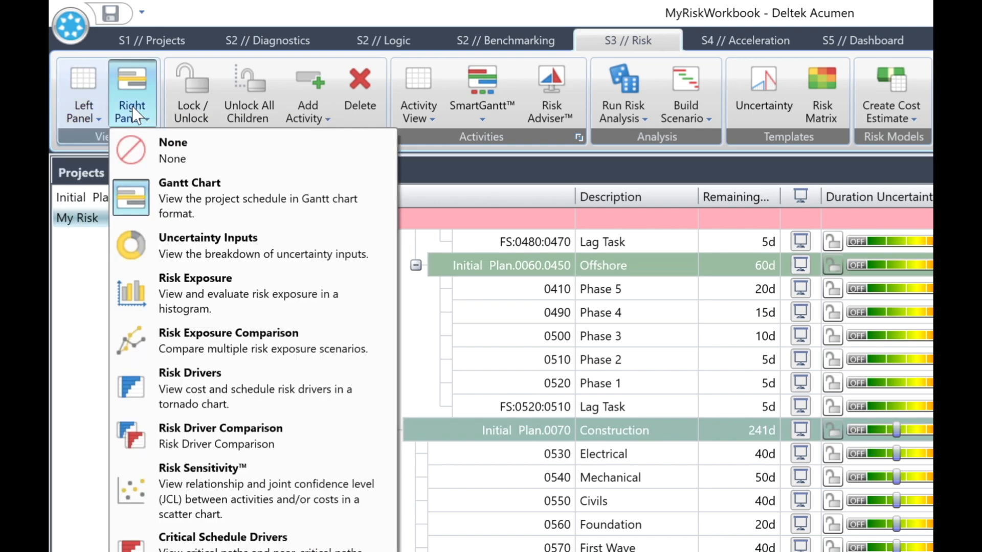
pyautogui.click(200, 248)
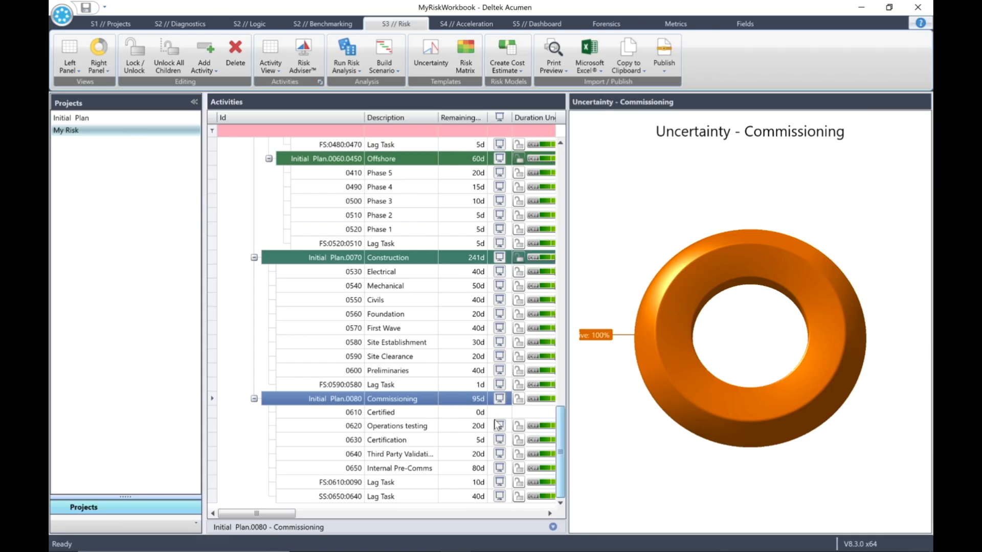
# Step: Examine the uncertainty breakdown charts for the Initial Plan summary and the Procurement summary
pyautogui.moveTo(559, 441); pyautogui.dragTo(394, 162)
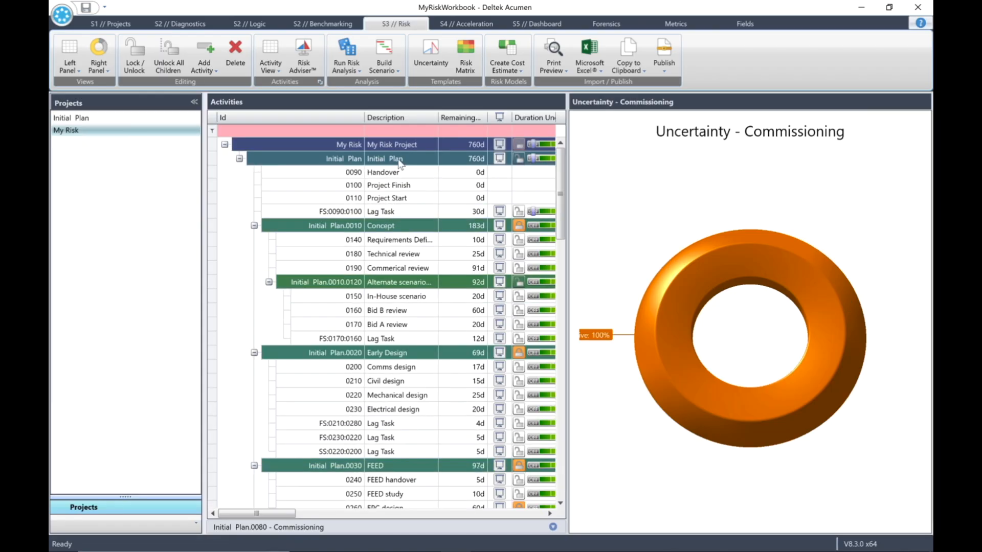
pyautogui.click(394, 160)
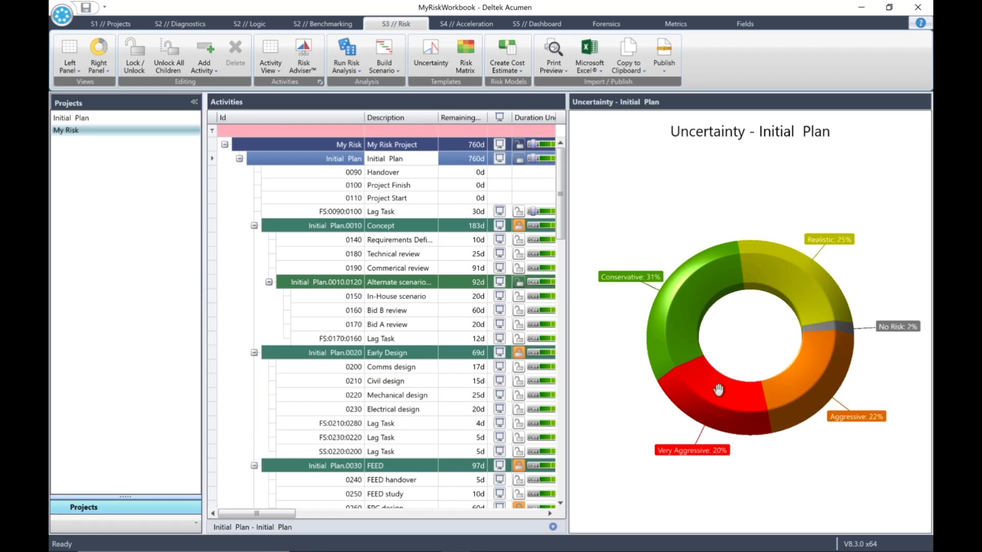
pyautogui.moveTo(718, 391)
pyautogui.mouseDown()
pyautogui.moveTo(713, 370)
pyautogui.moveTo(723, 395)
pyautogui.mouseUp()
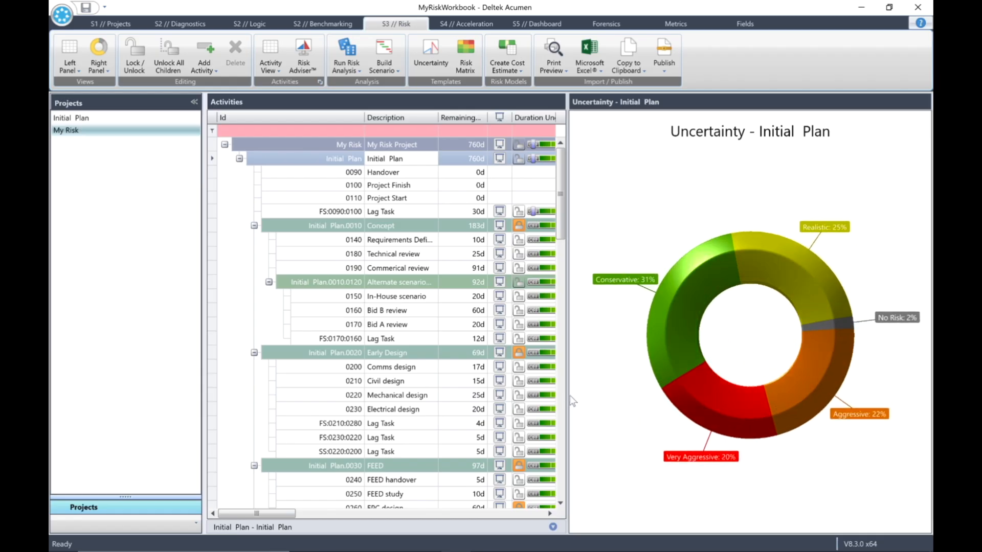
pyautogui.scroll(-15, 477, 407)
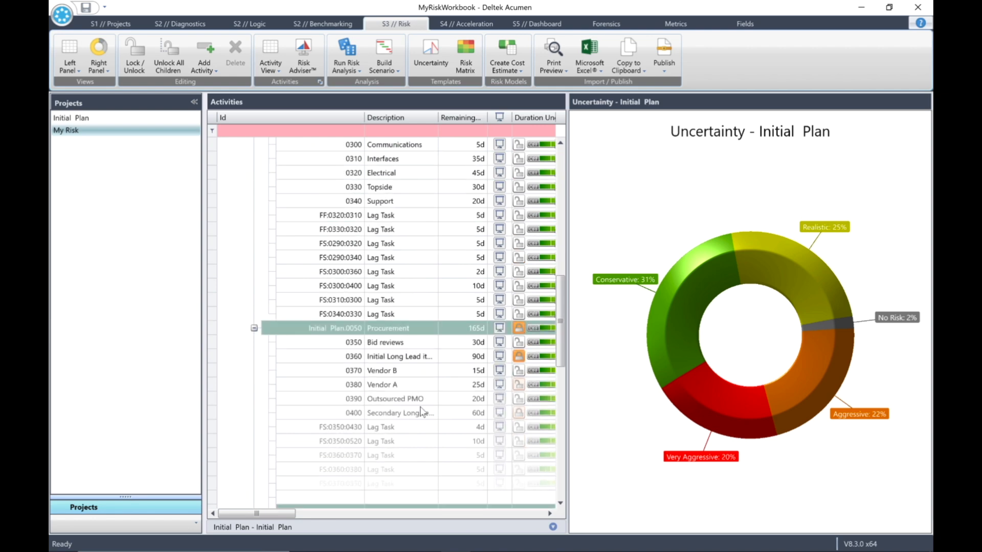
pyautogui.click(400, 328)
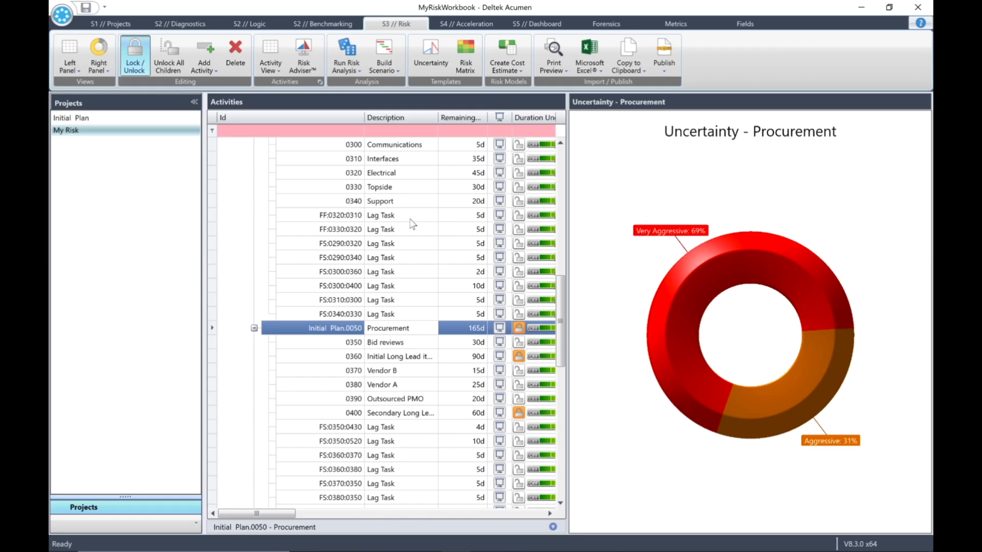
pyautogui.click(554, 67)
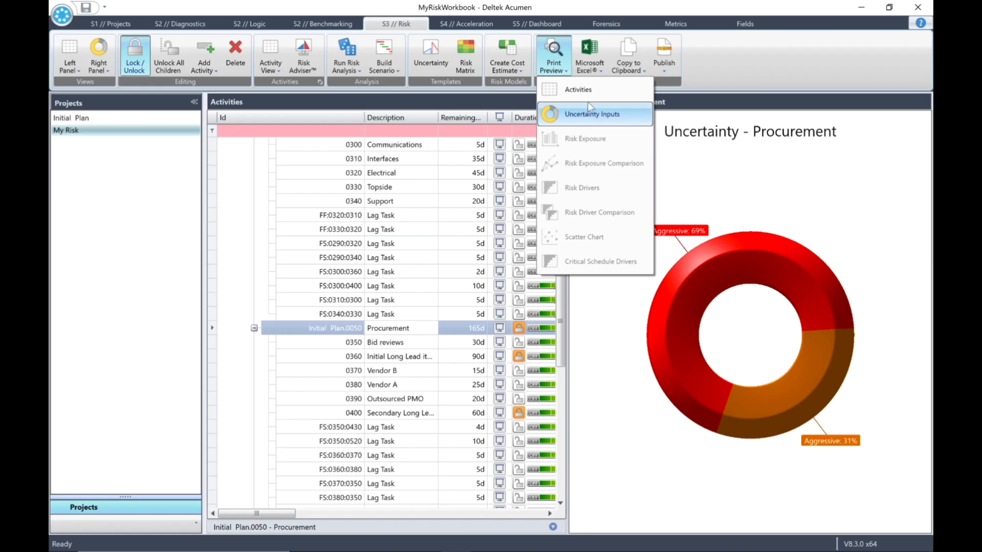
pyautogui.click(632, 66)
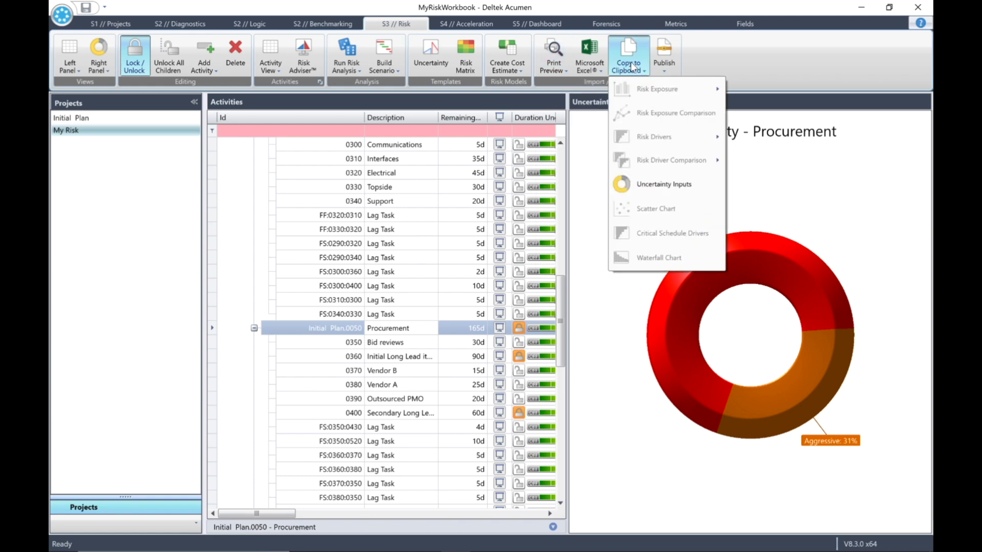
pyautogui.click(662, 62)
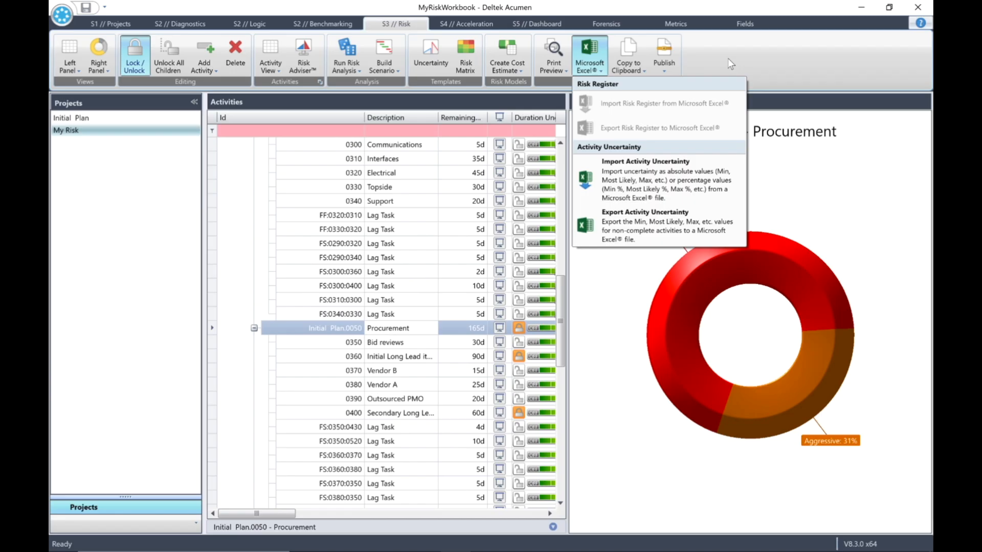
pyautogui.click(729, 62)
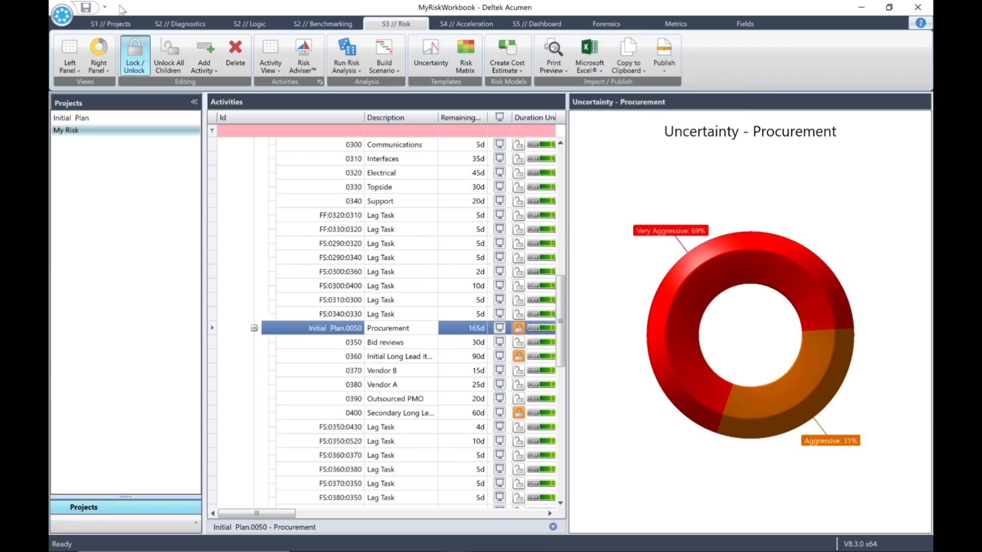
# Step: Close MyRiskWorkbook and save its changes
pyautogui.click(61, 15)
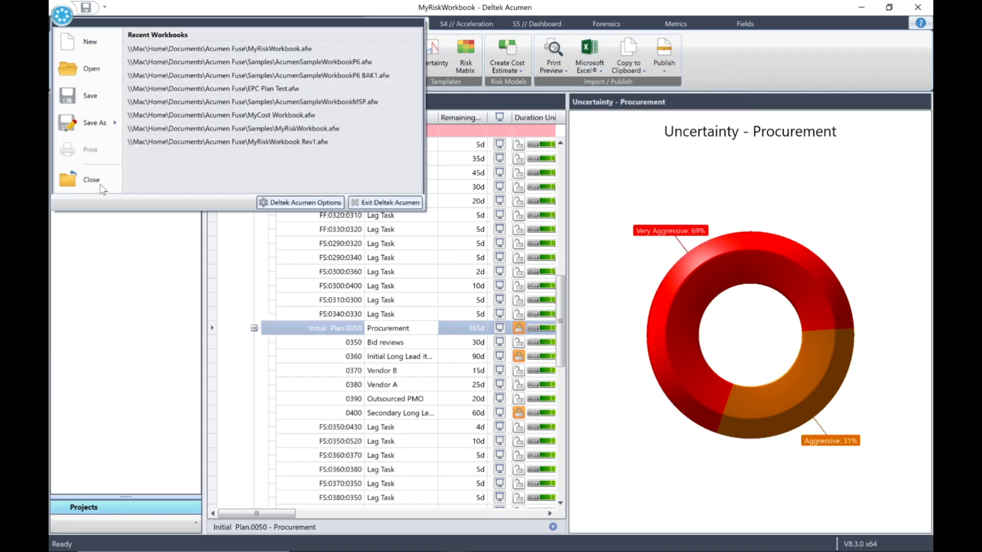
pyautogui.click(92, 180)
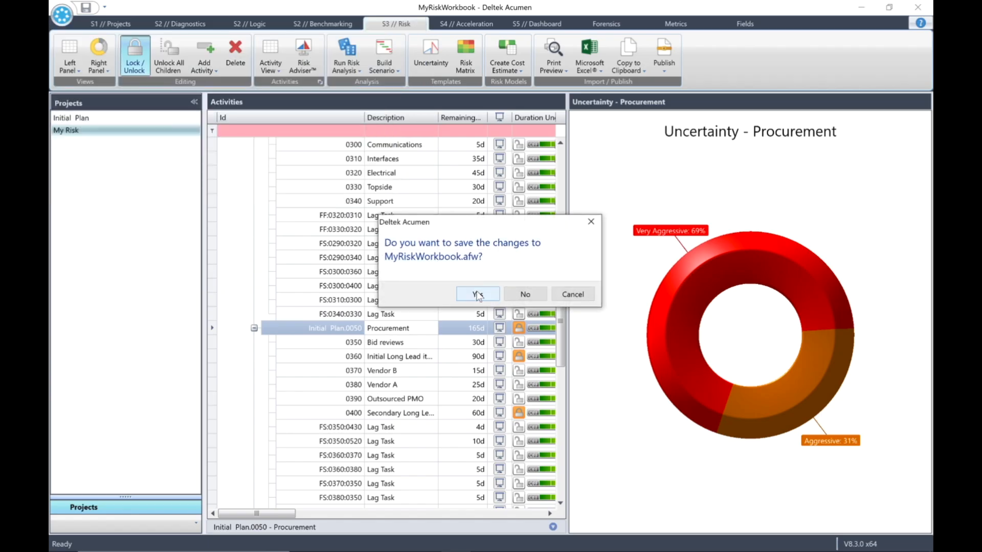
pyautogui.click(476, 295)
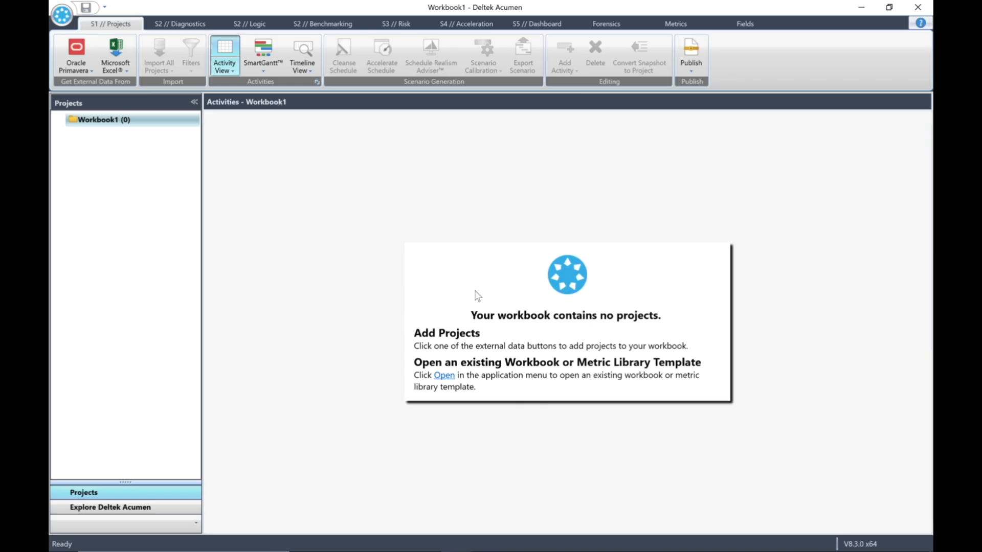